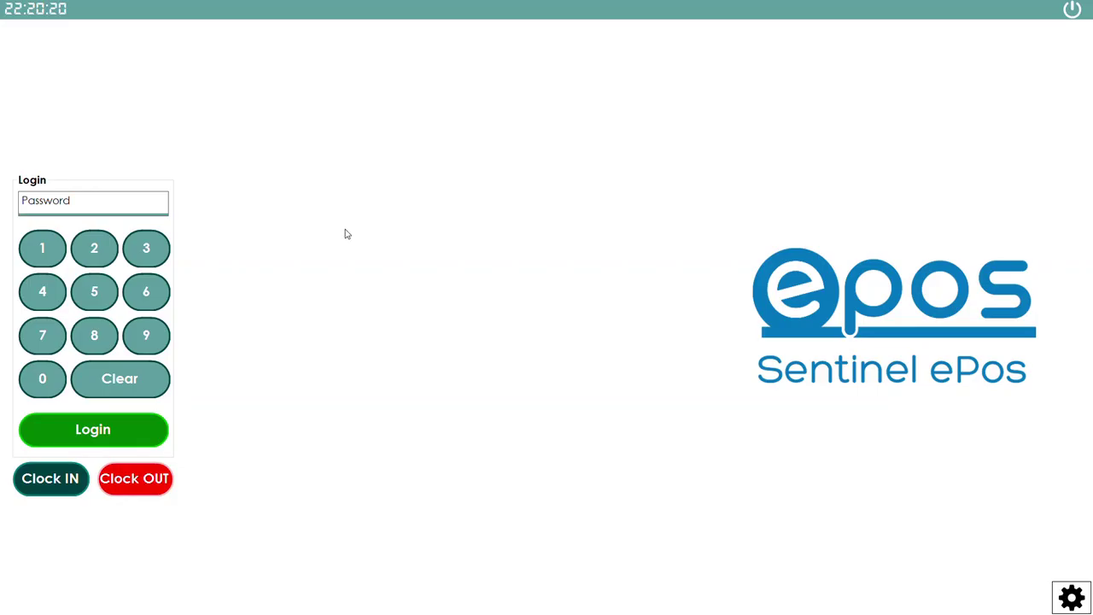
- Wait for Sentinel ePos to load, then focus the Login code field
click(133, 206)
click(55, 207)
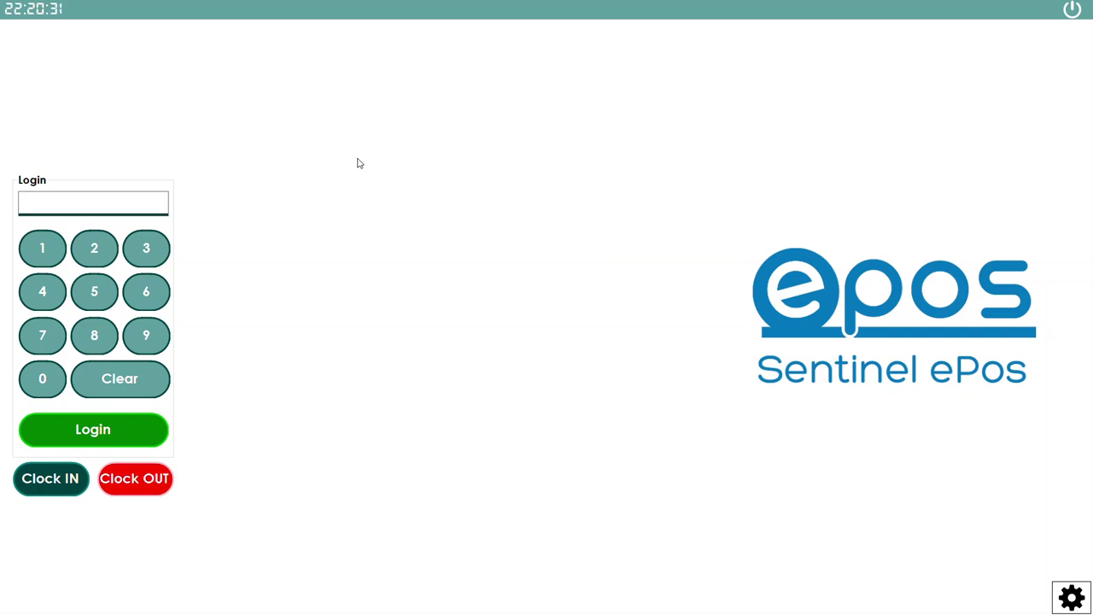
- Enter the three-digit staff code on the keypad and log in as admin
click(39, 249)
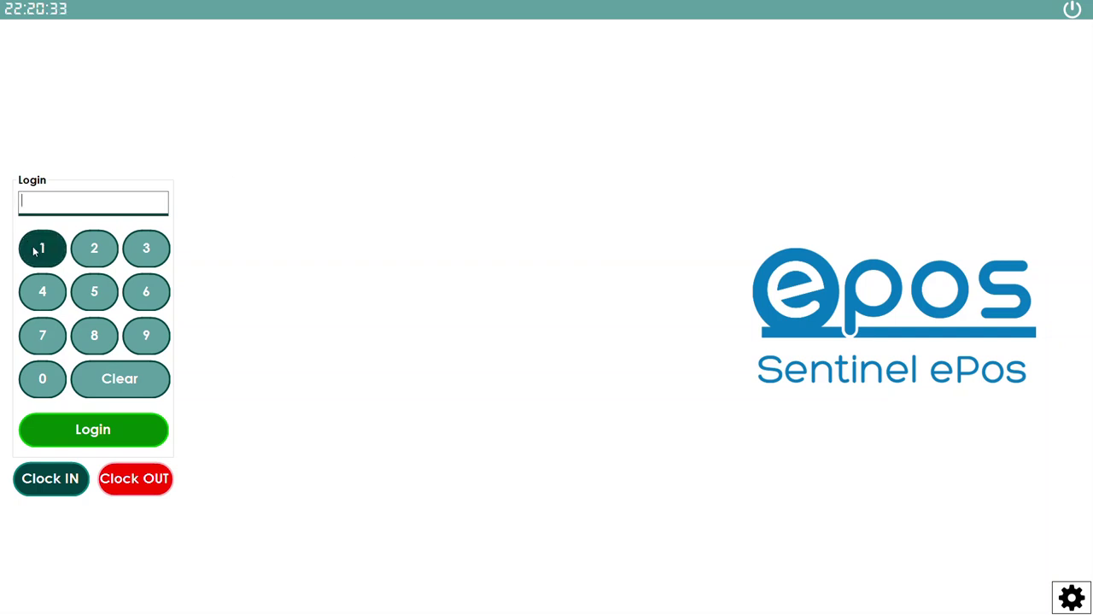
click(109, 249)
click(134, 249)
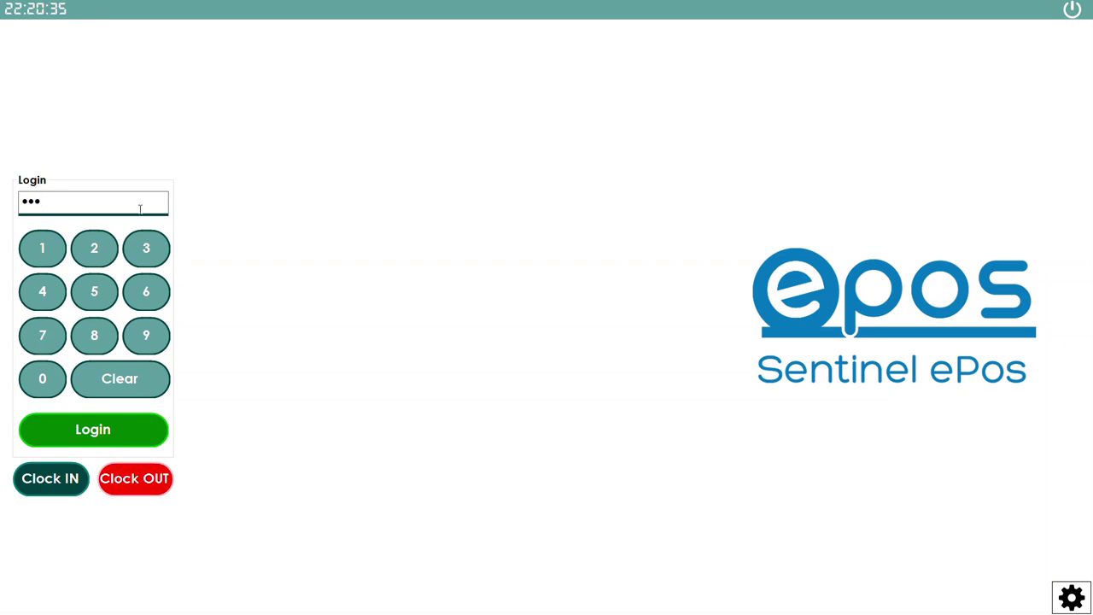
click(110, 436)
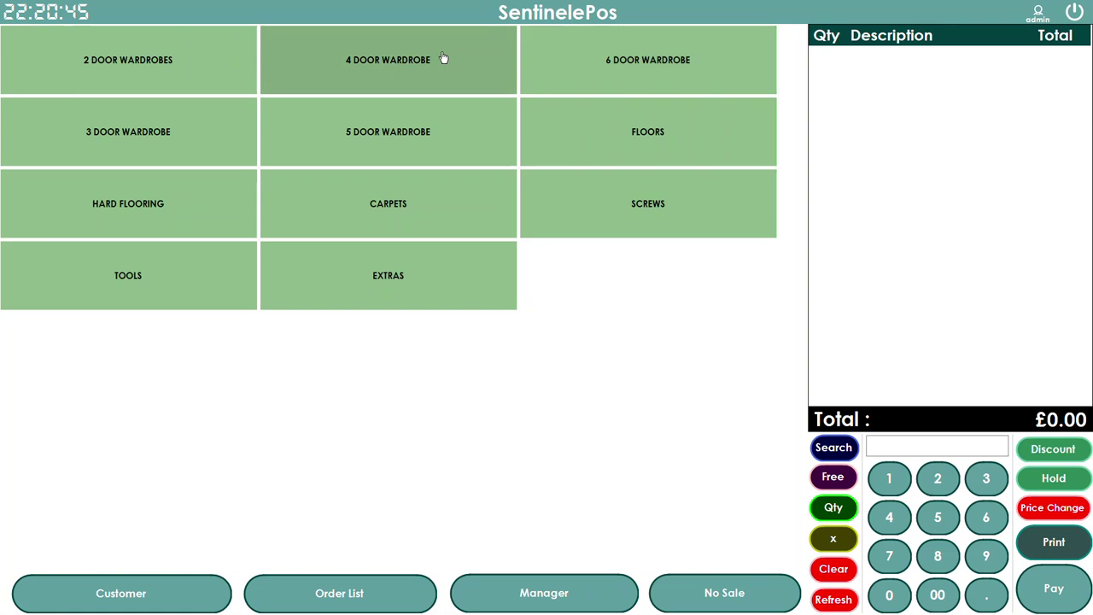
- Browse the 2 DOOR WARDROBES and FLOORS categories, ending in 2 DOOR WARDROBES
click(120, 76)
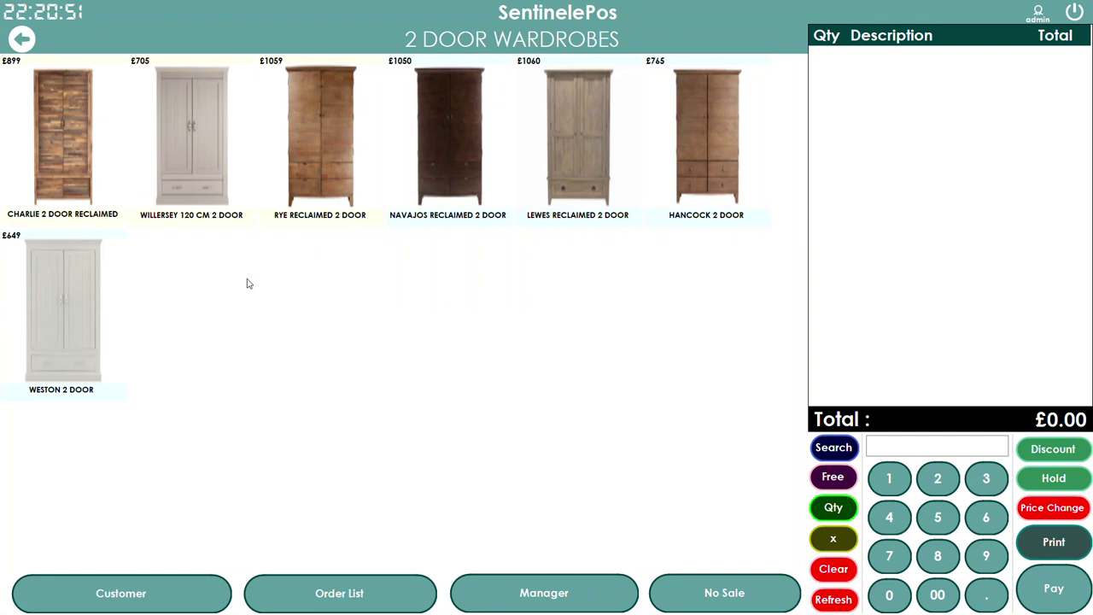
click(22, 39)
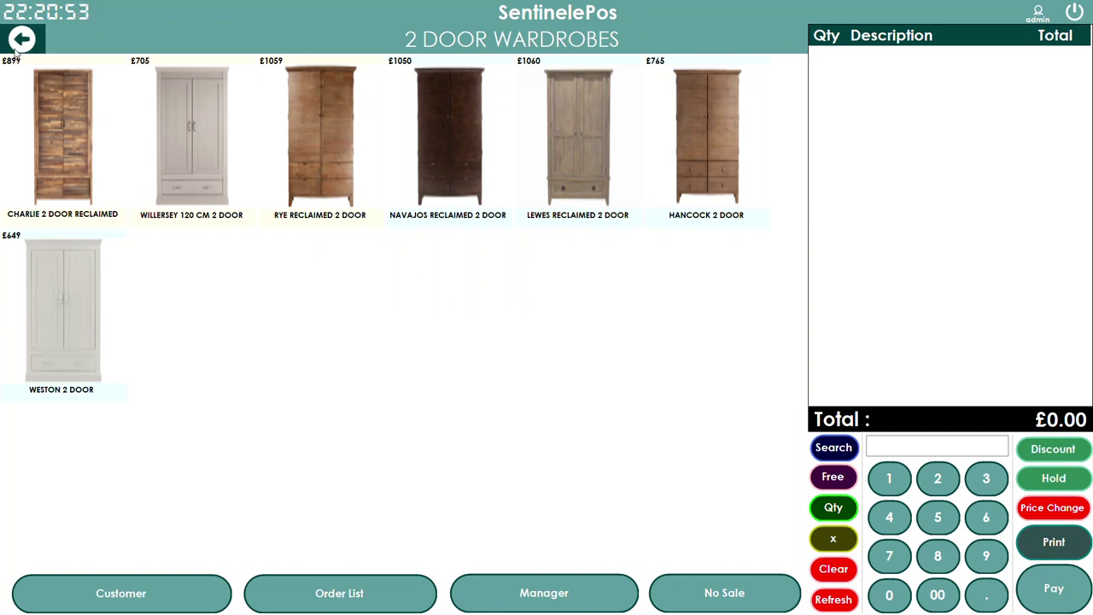
click(676, 147)
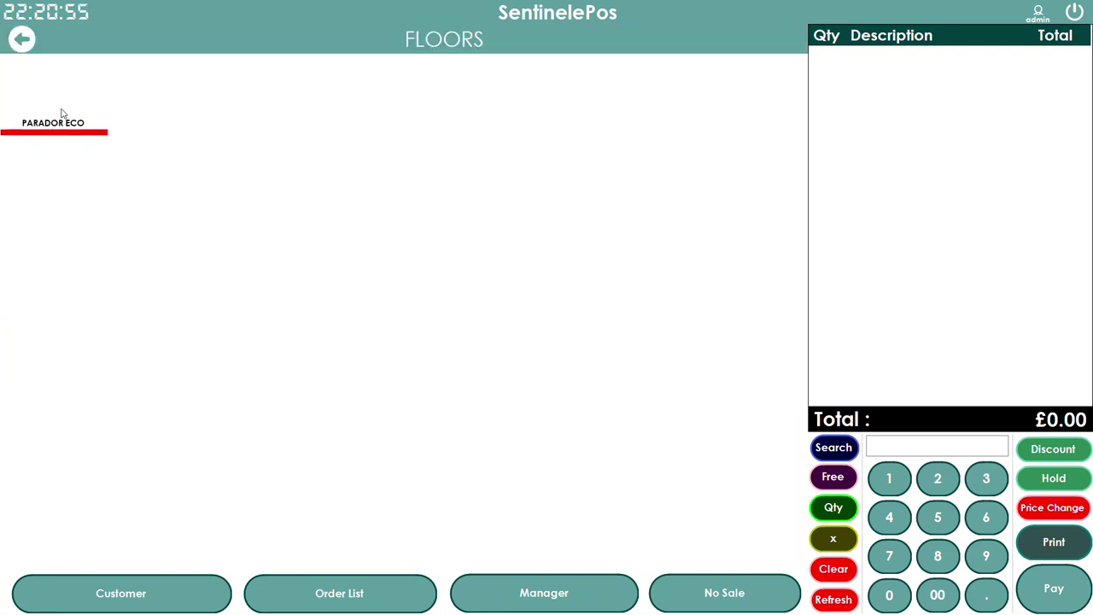
click(31, 56)
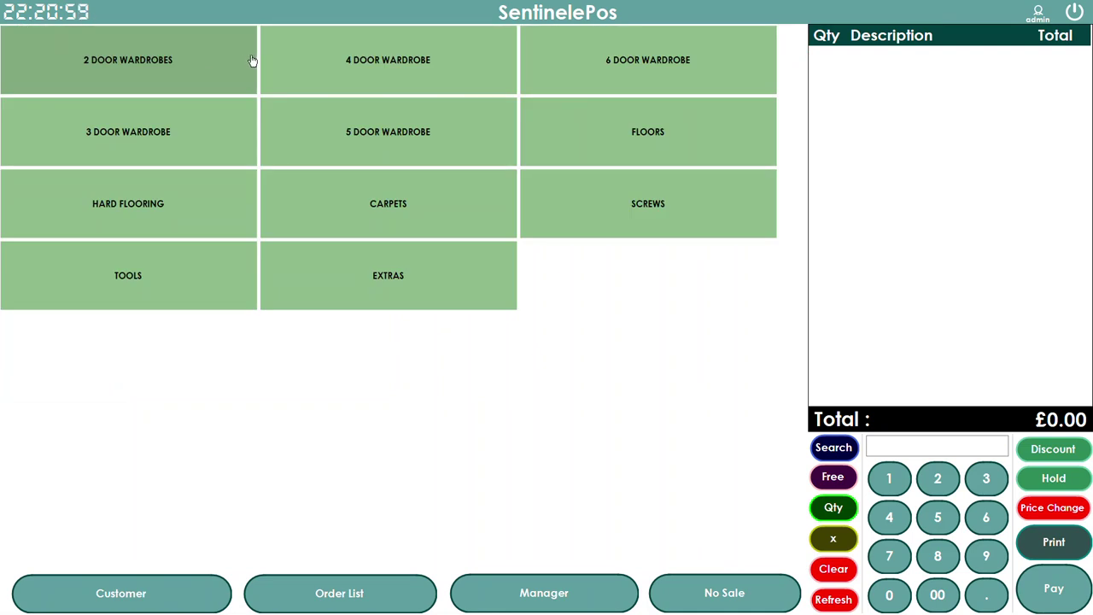
click(249, 60)
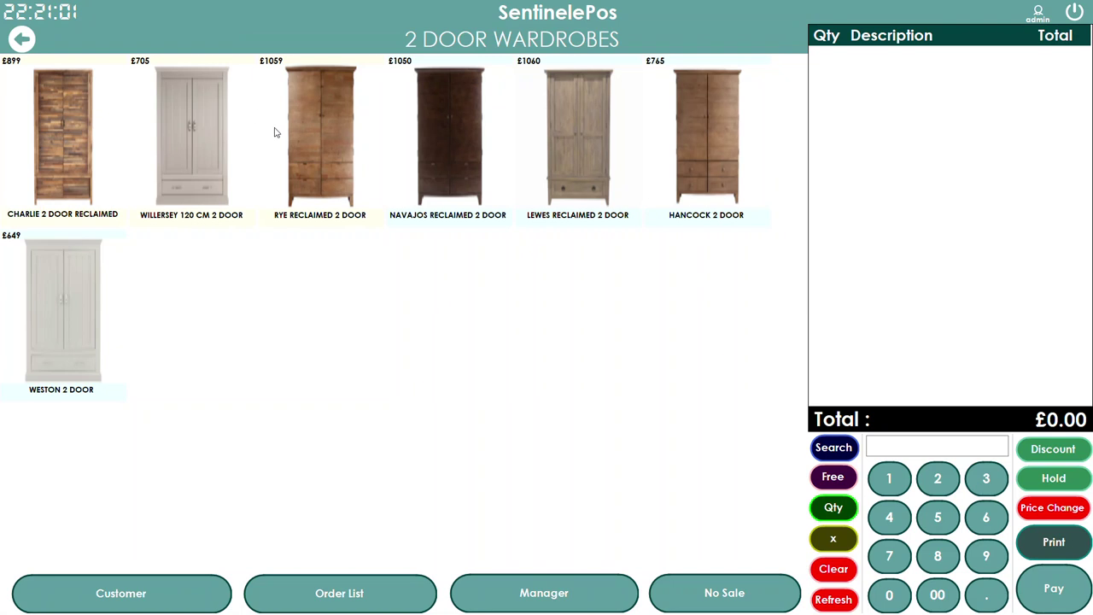
- Add NAVAJOS RECLAIMED, RYE RECLAIMED and WILLERSEY 120 CM wardrobes, then remove all three lines
click(432, 137)
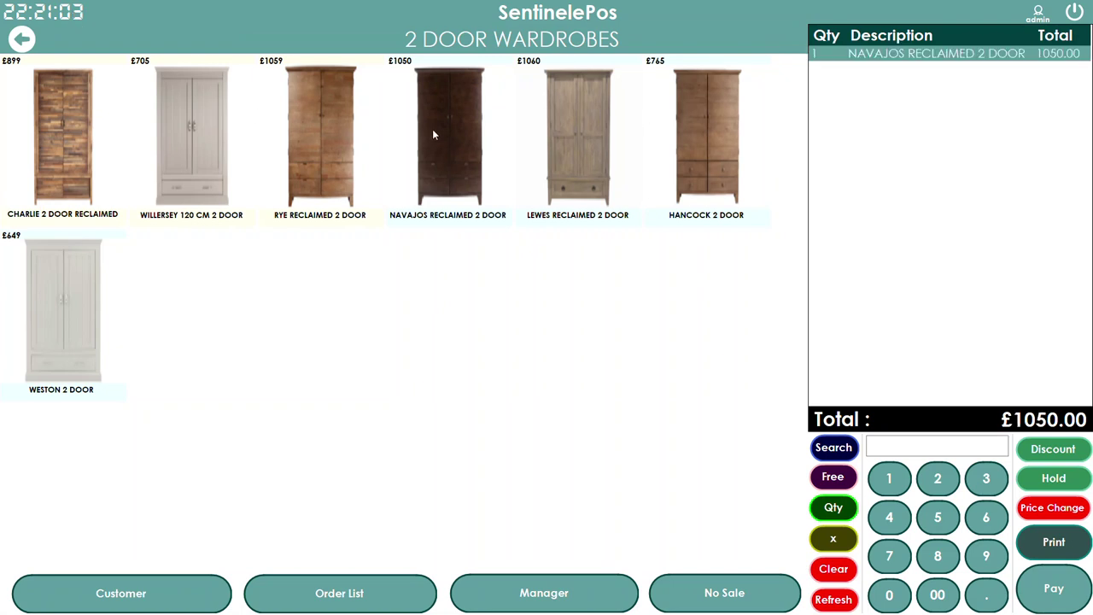
click(337, 150)
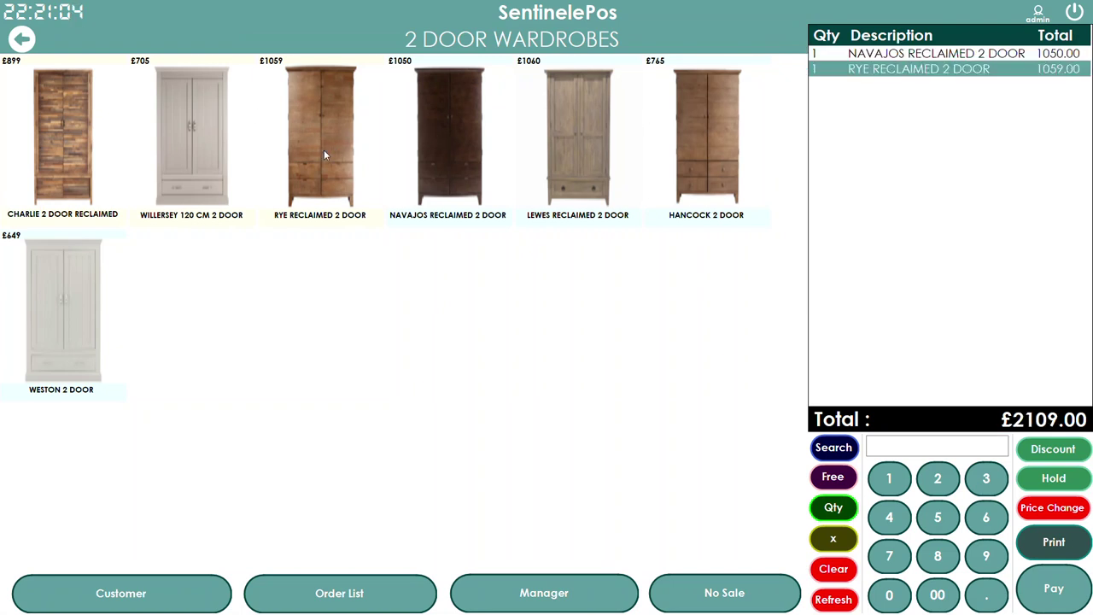
click(211, 158)
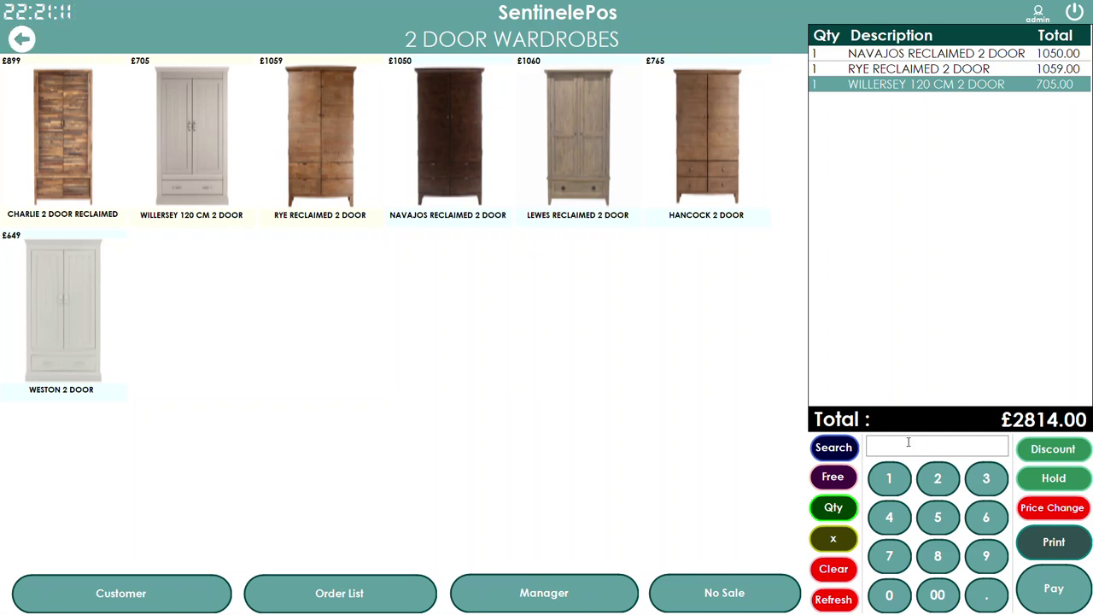
click(833, 538)
click(833, 538)
click(832, 538)
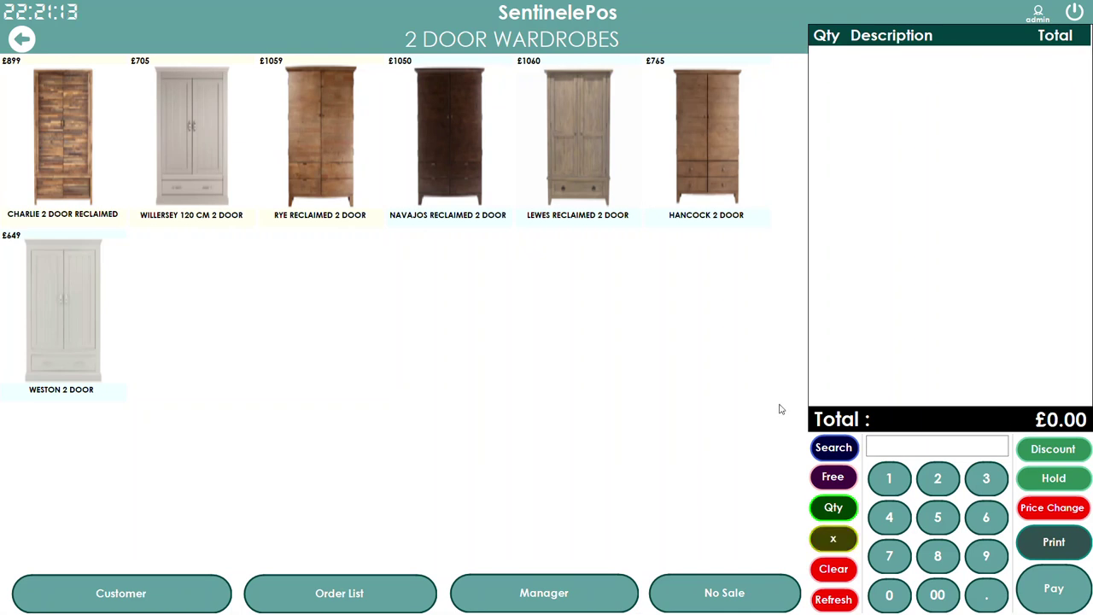
- Add the HANCOCK 2 DOOR wardrobe and start payment for £765.00
click(697, 162)
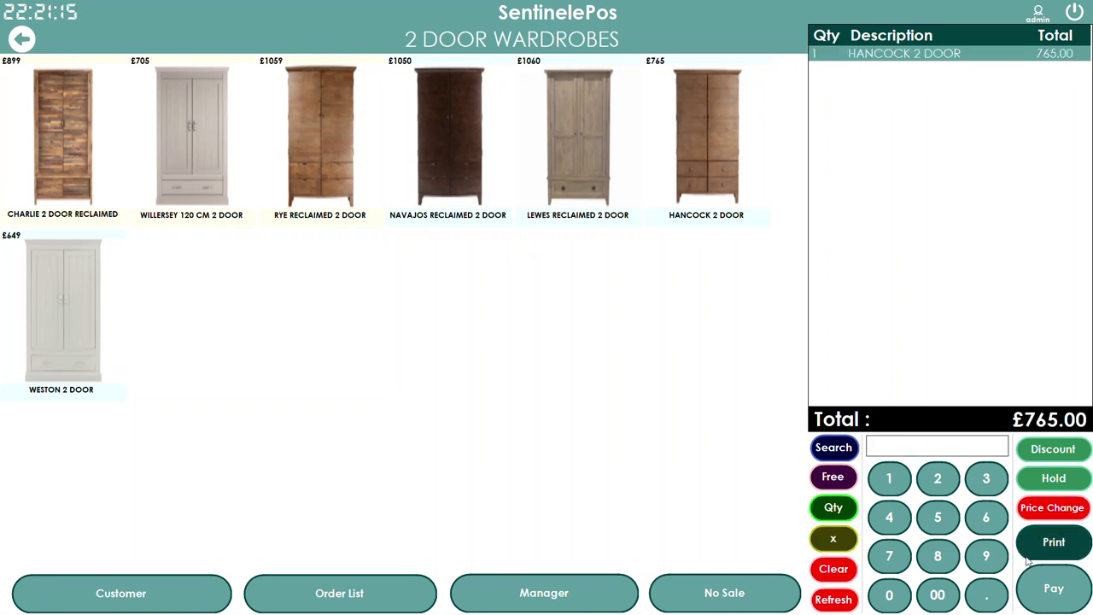
click(1051, 590)
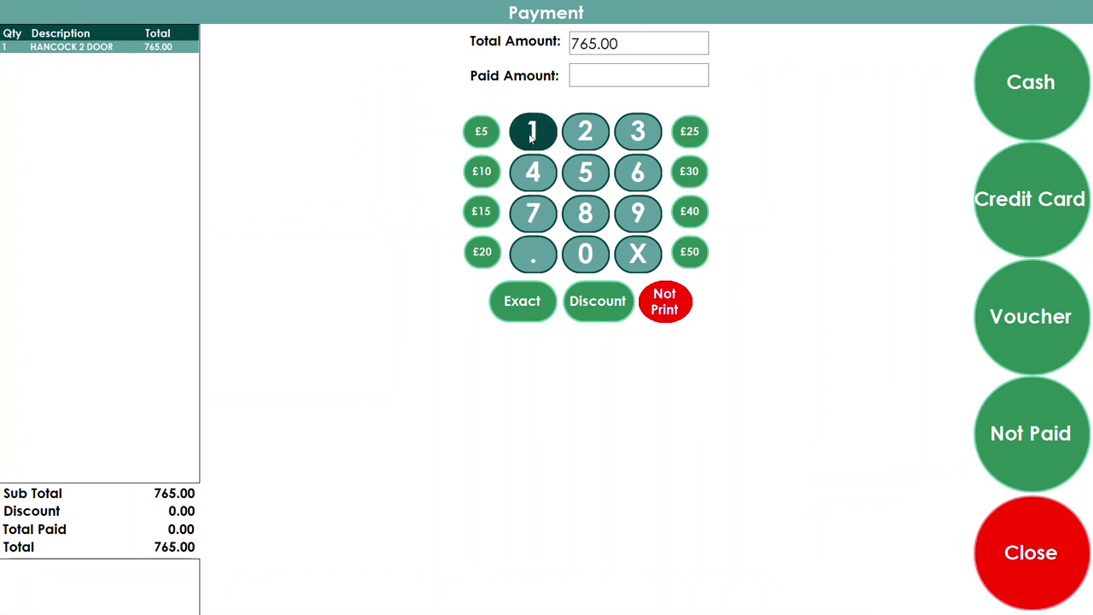
- Record a £790 cash payment and dismiss the £25.00 change screen
click(535, 220)
click(638, 214)
click(597, 250)
click(1000, 82)
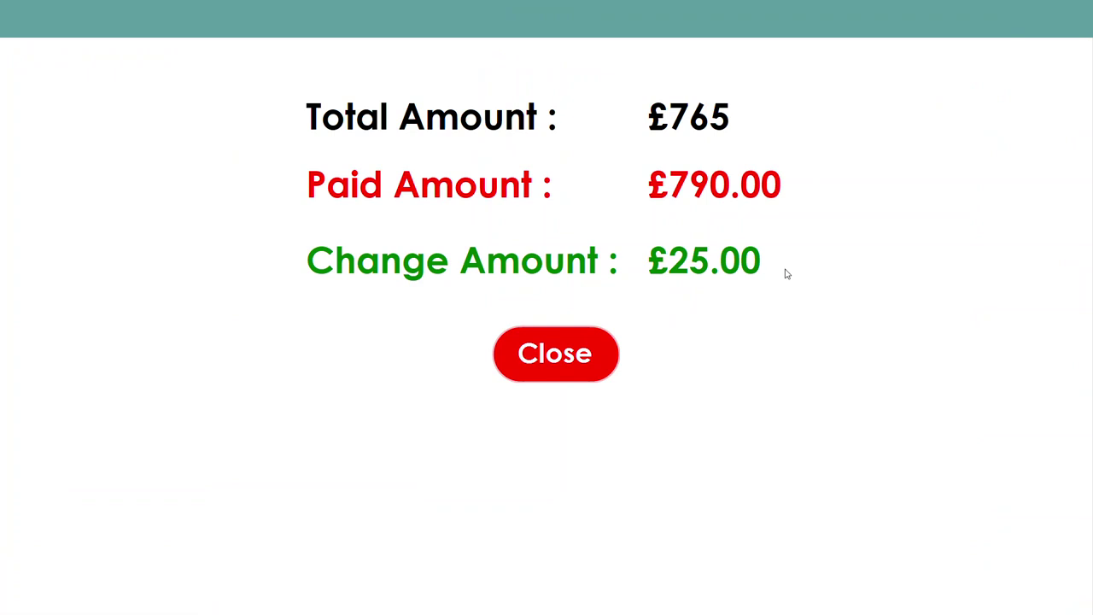
click(601, 362)
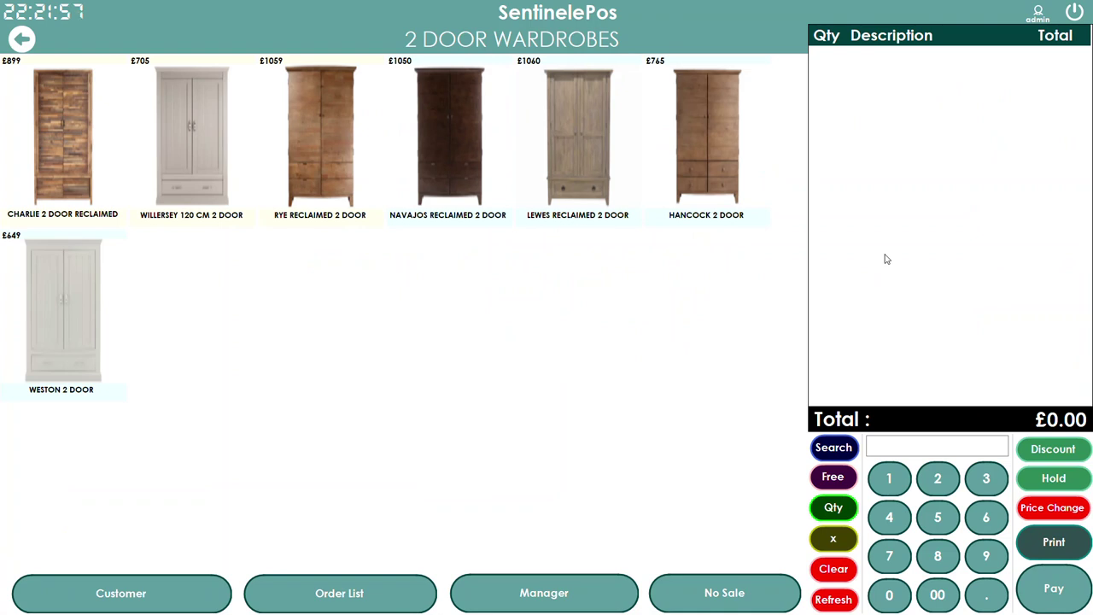
click(22, 38)
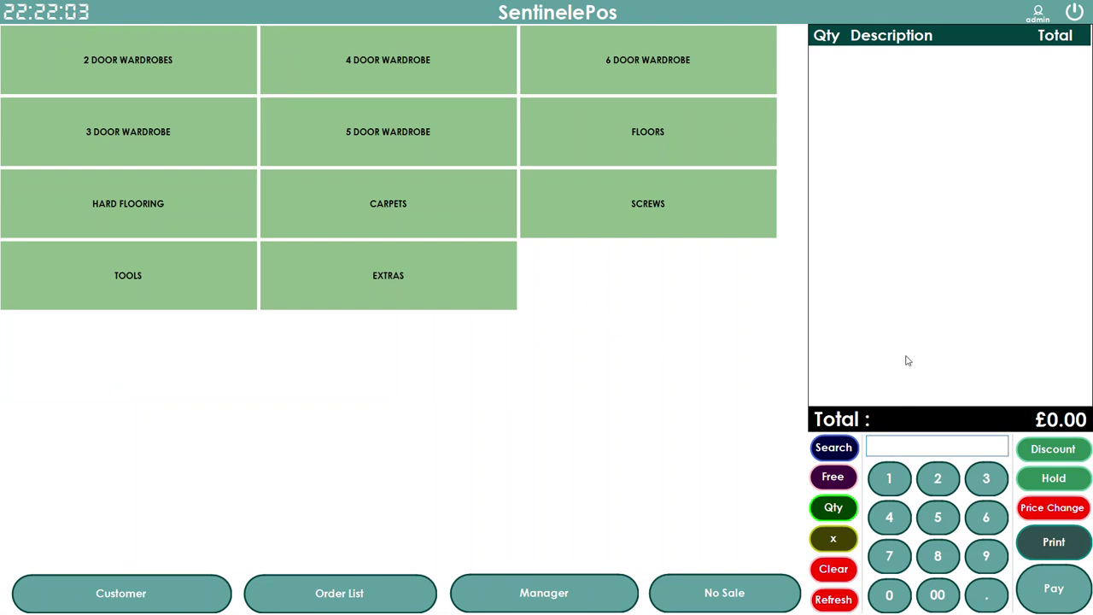
text(619659000431)
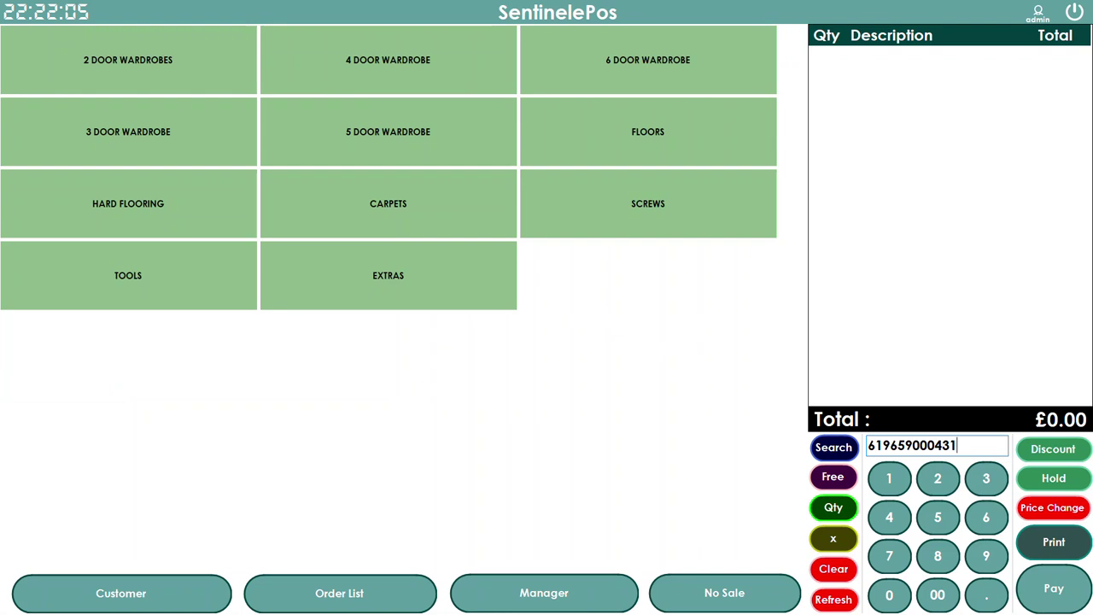
key(Return)
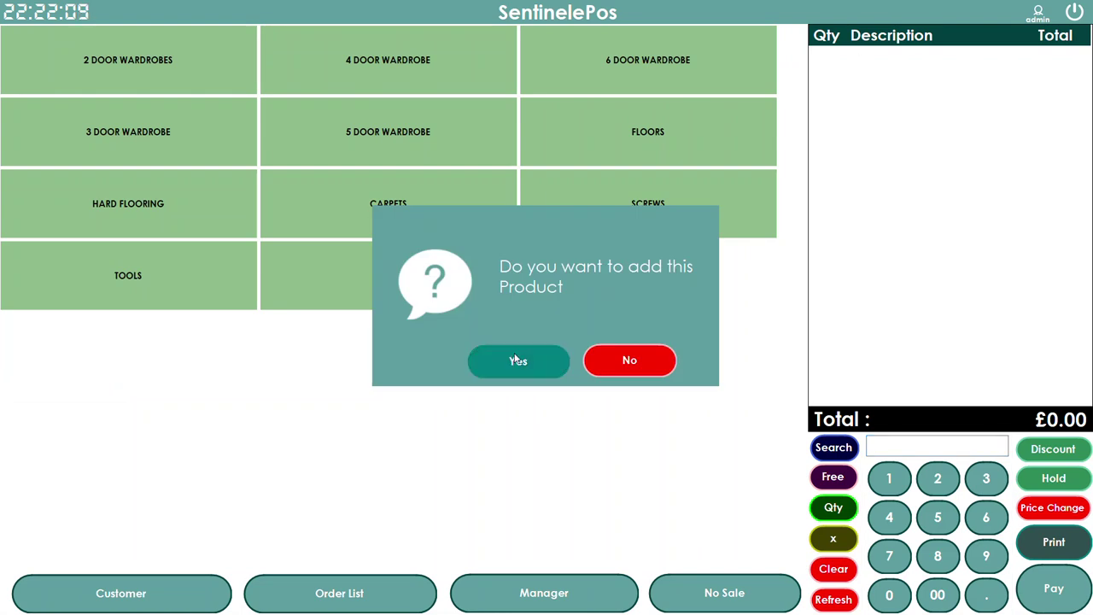
click(517, 359)
click(452, 132)
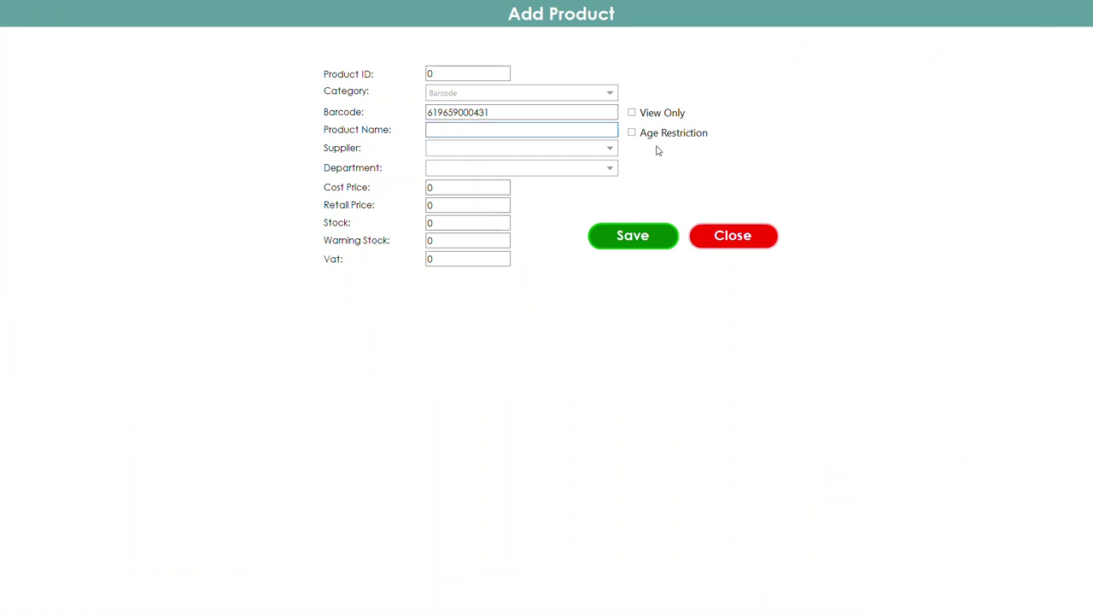
- Name the product SCREW 2 MM and set its department to SCREWS, leaving supplier unset
text(SCREW 2 MM)
click(600, 148)
click(679, 190)
click(495, 170)
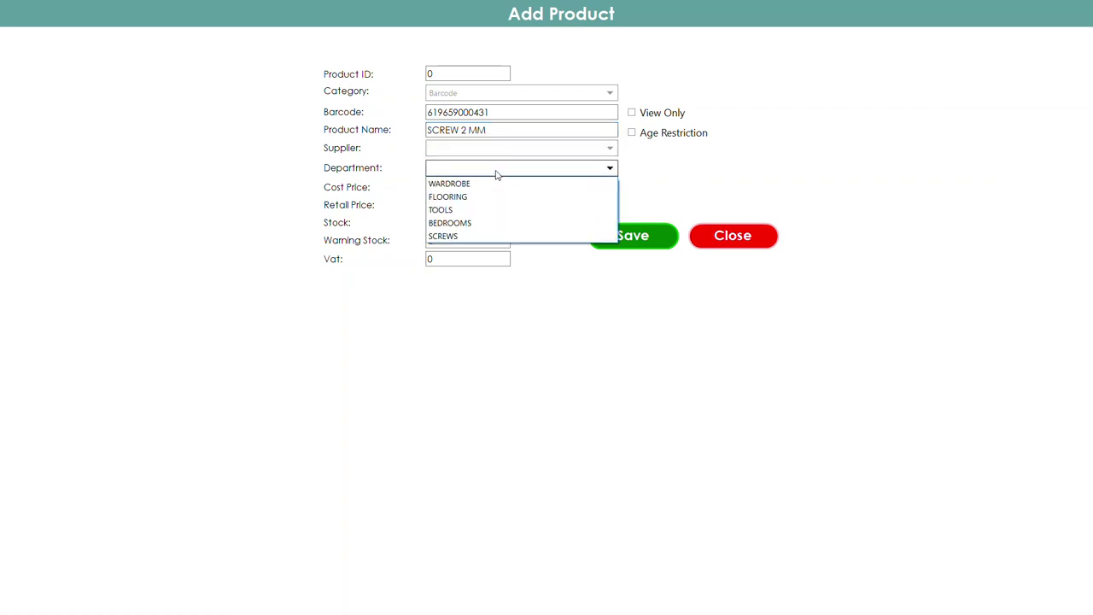
click(461, 236)
- Enter 2. as the cost price and rename the product BOX OF SCREWS 2 MM
click(444, 185)
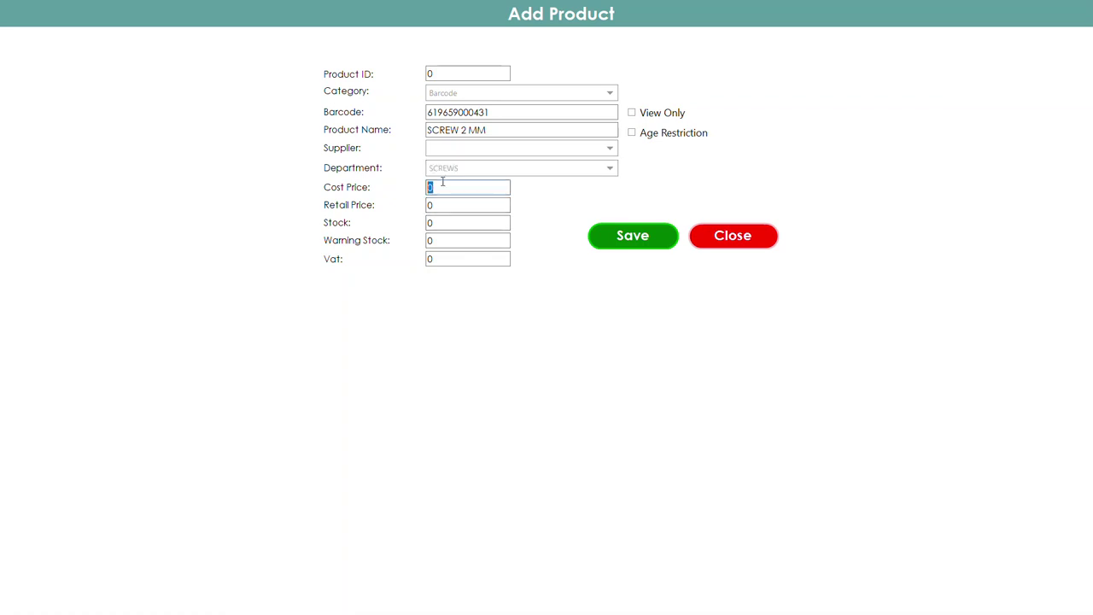
text(2.99)
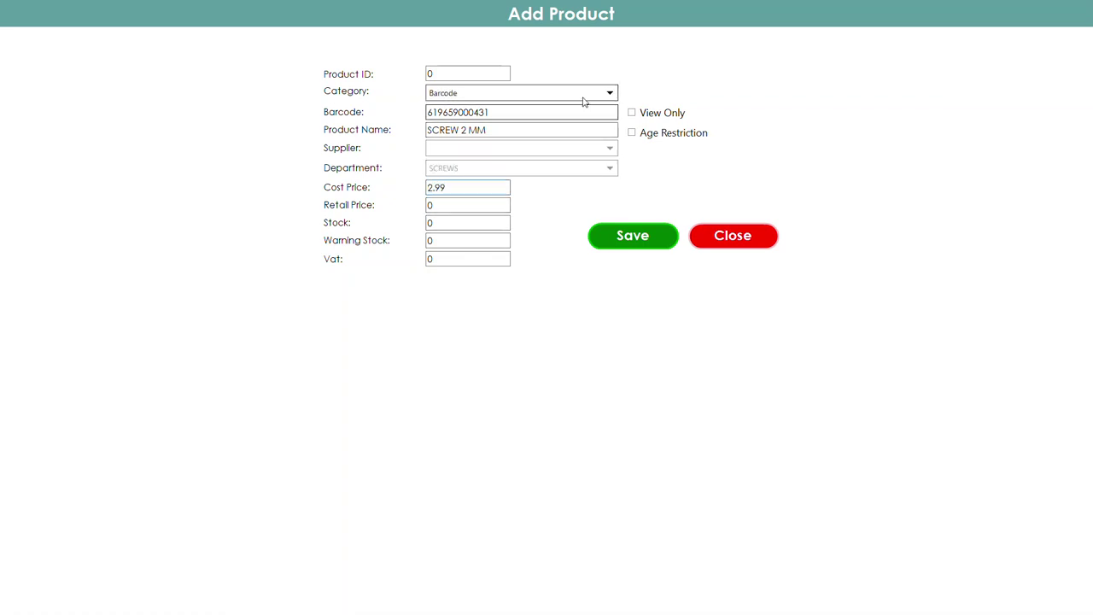
key(Return)
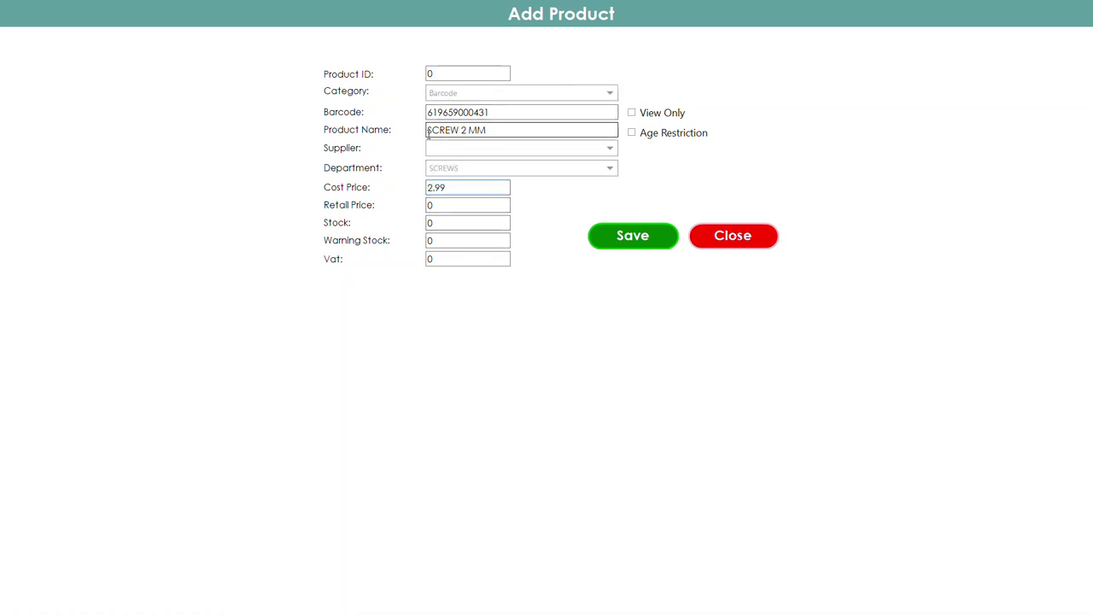
text(BOX OF )
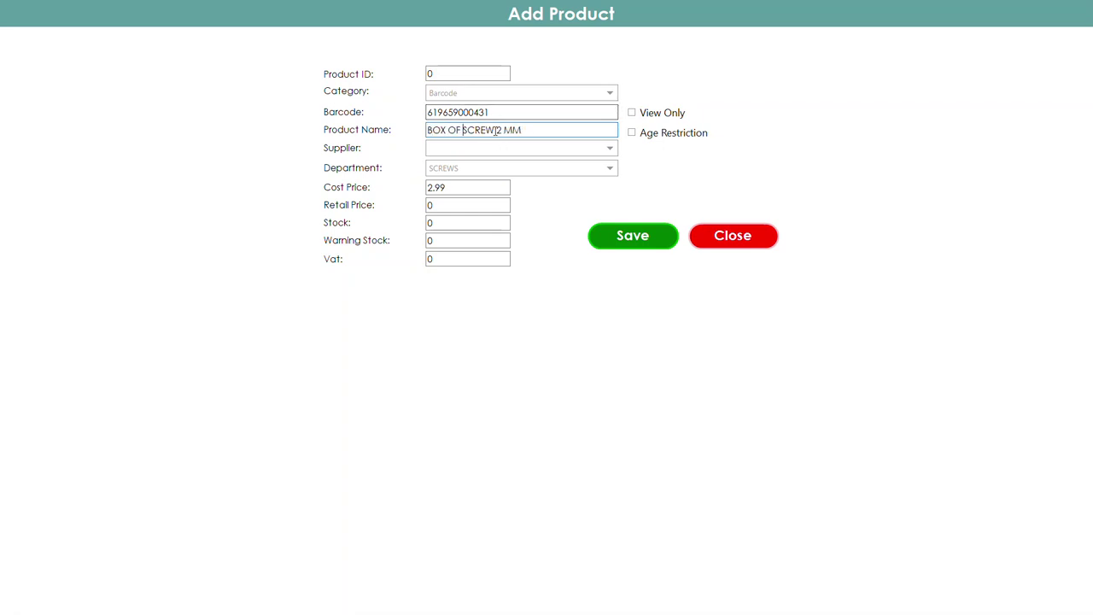
text(S)
click(444, 205)
- Set the retail price to 3.99 and the stock quantity to 15
click(427, 189)
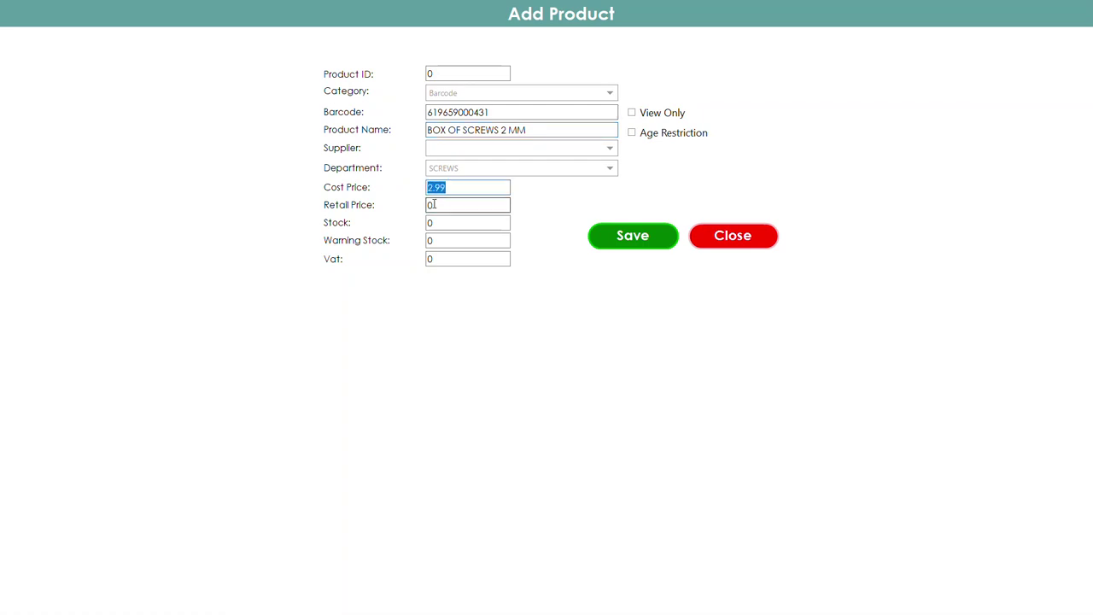
click(447, 209)
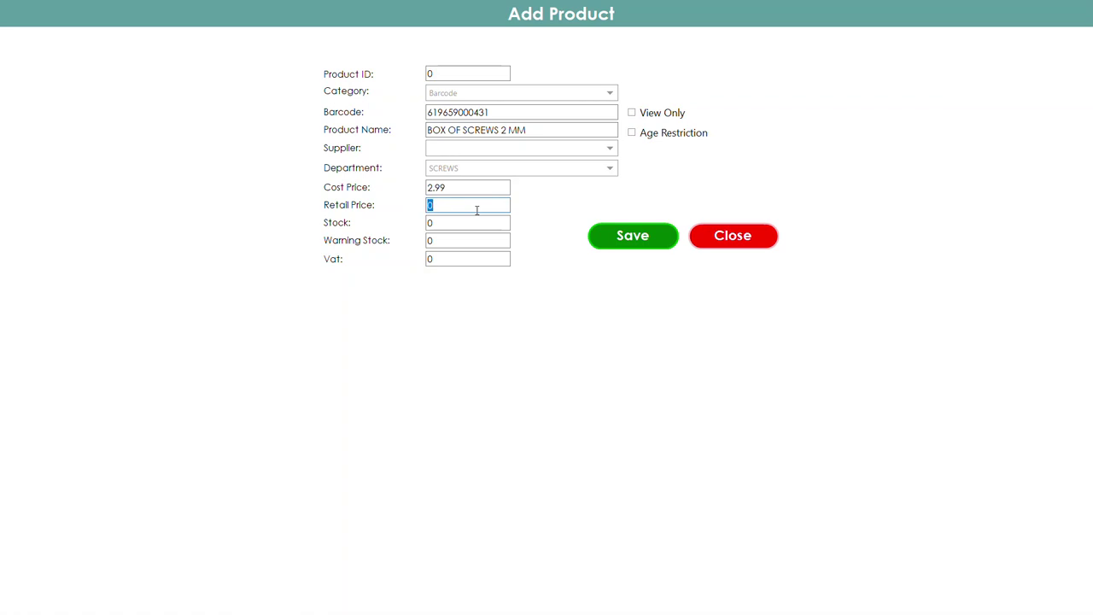
text(3.99)
key(Tab)
text(15)
- Set the warning stock level to 3
double_click(429, 244)
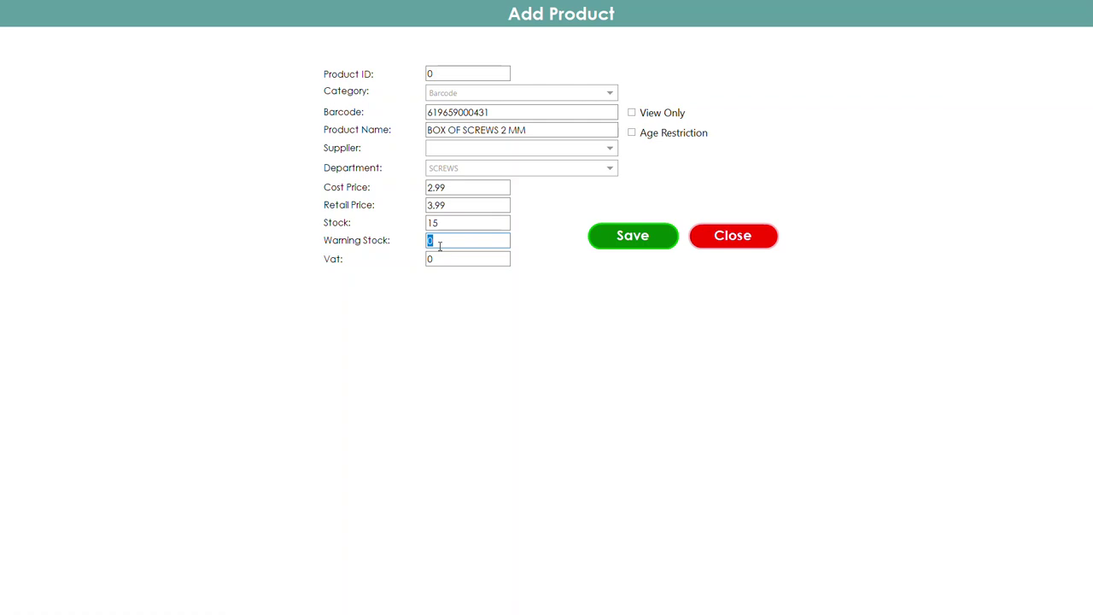
text(3)
double_click(439, 224)
double_click(429, 242)
click(428, 259)
- Set VAT to 20 and save the BOX OF SCREWS 2 MM product
triple_click(529, 130)
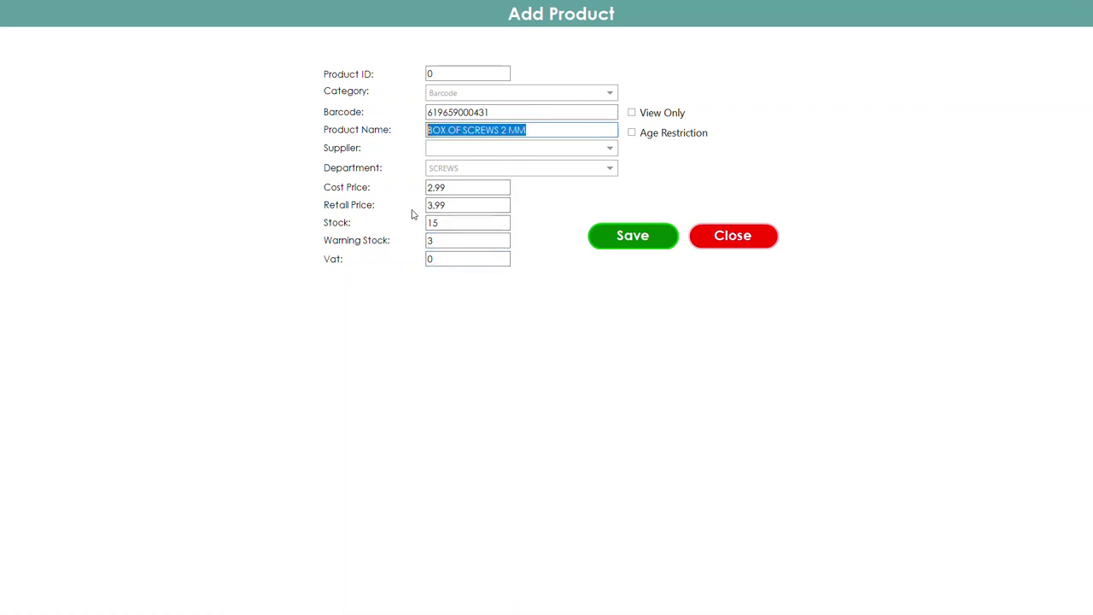
double_click(439, 260)
text(20)
double_click(446, 261)
text(2)
key(ctrl+a)
text(20)
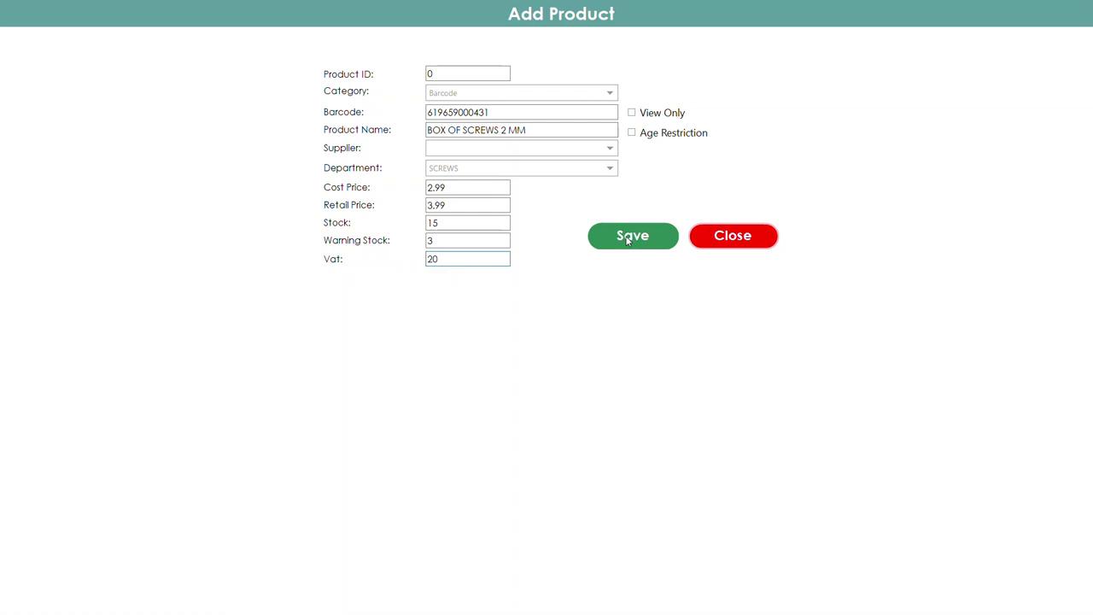
click(629, 236)
click(841, 545)
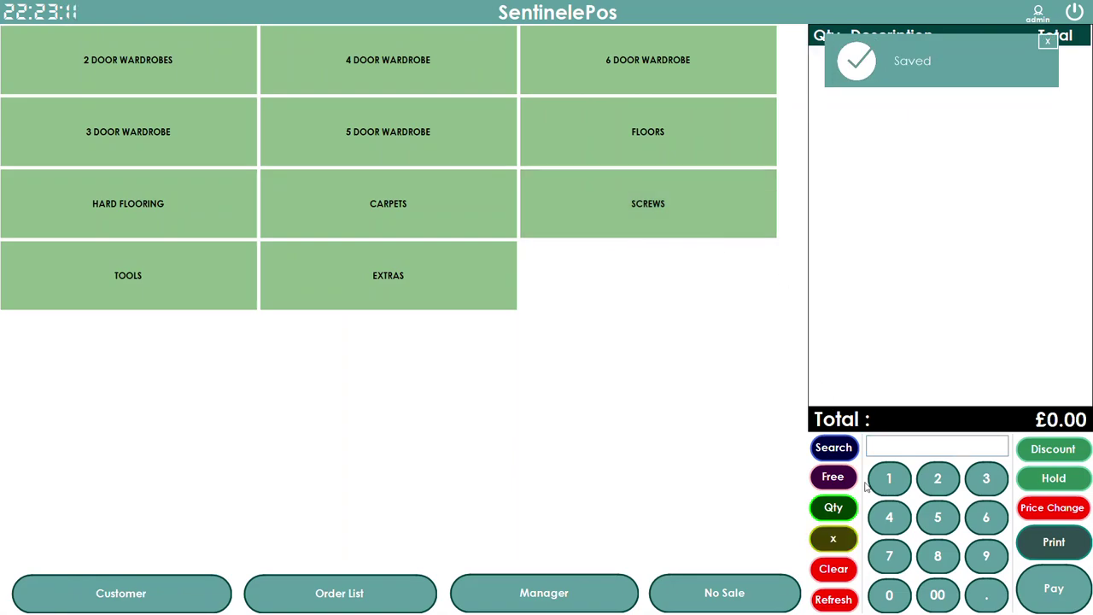
- Scan BOX OF SCREWS 2 MM into the sale and set its quantity to 5
click(888, 450)
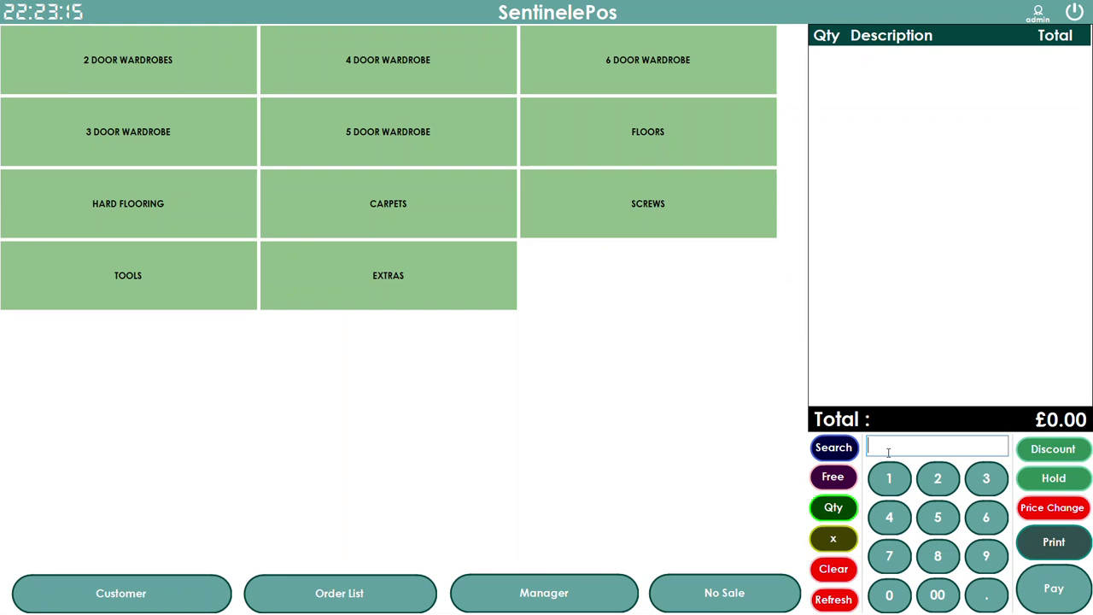
key(Return)
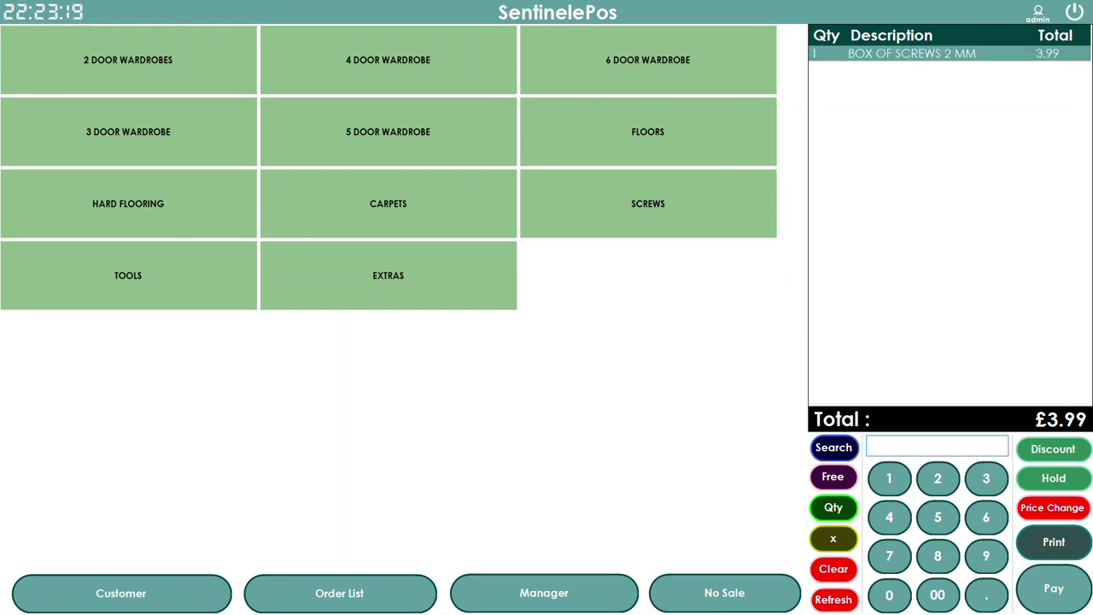
click(835, 506)
click(551, 273)
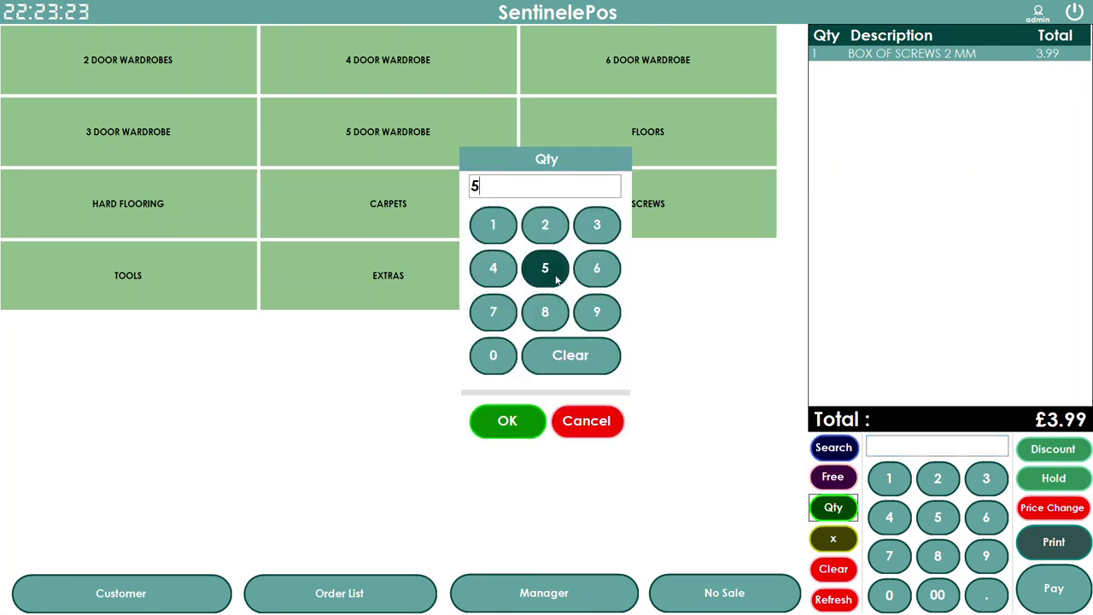
click(507, 419)
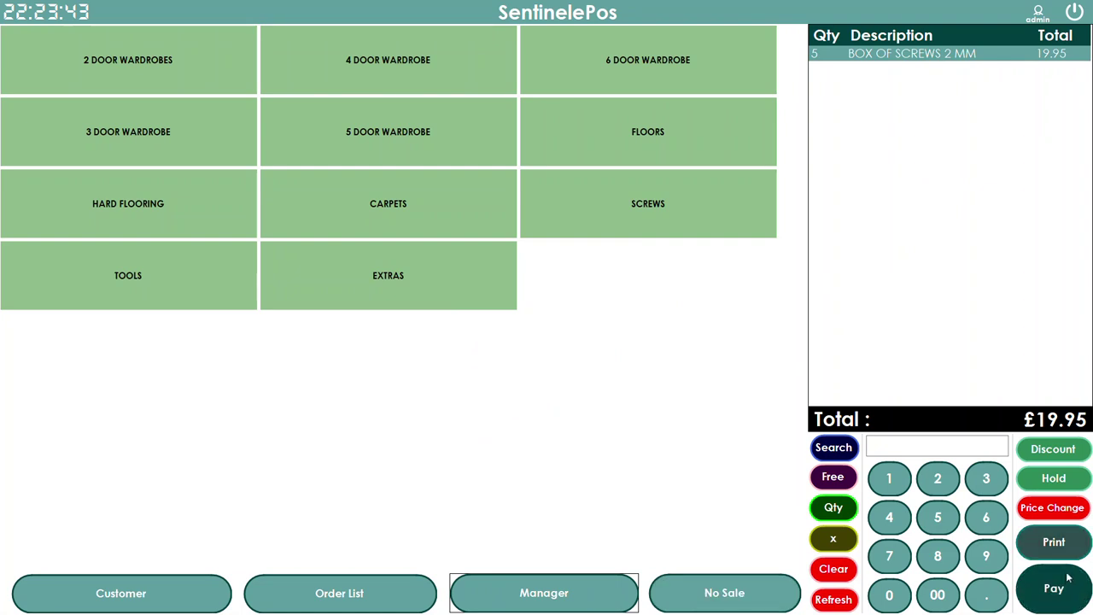
- Take the £19.95 payment by credit card, then go to Manager configuration
click(1067, 579)
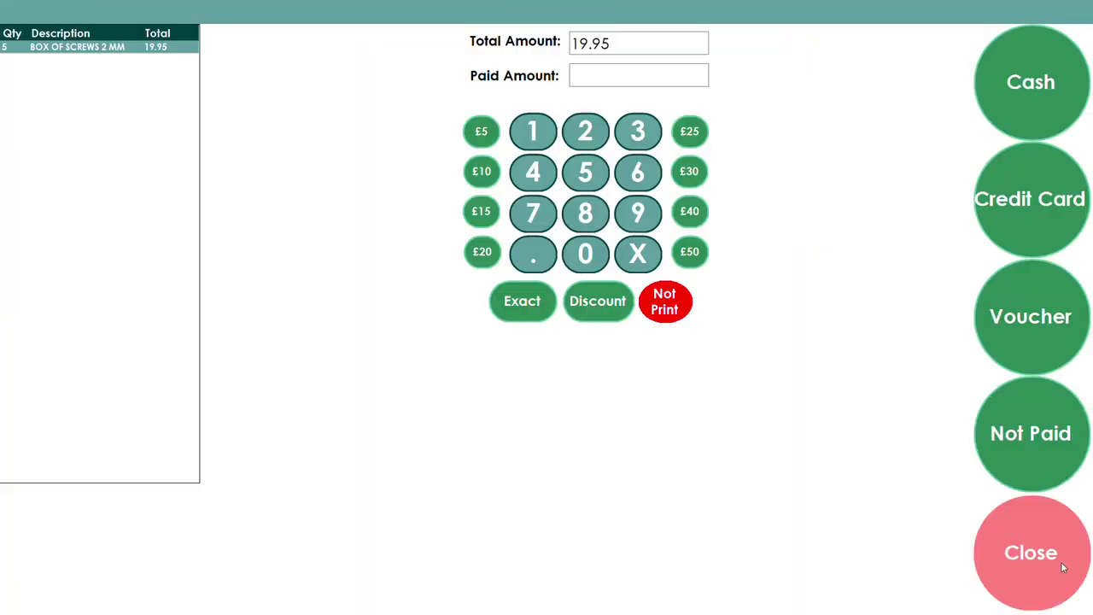
click(1029, 211)
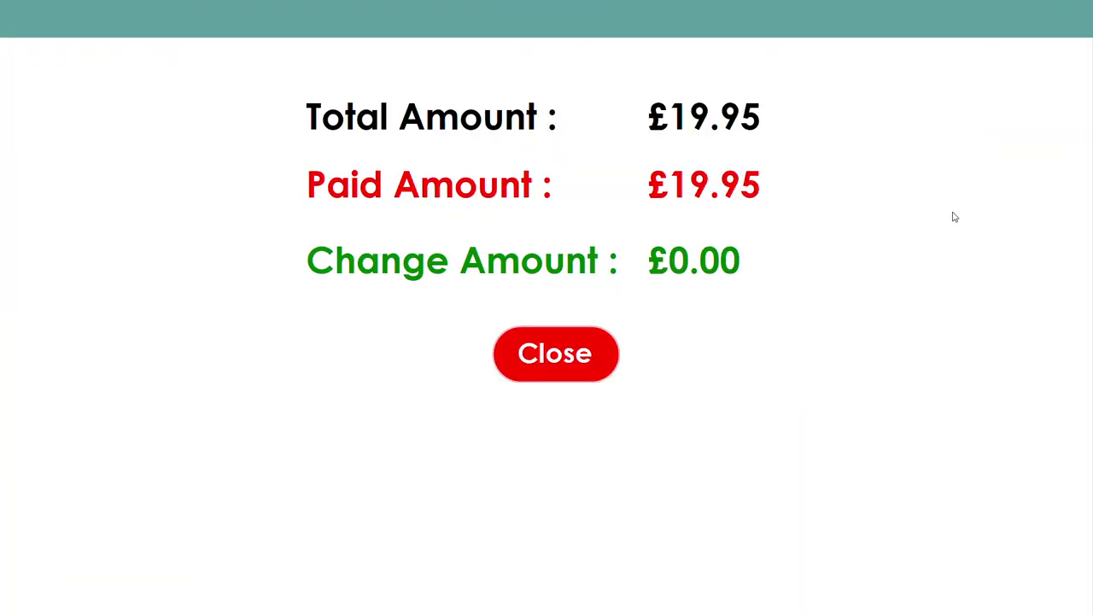
click(560, 363)
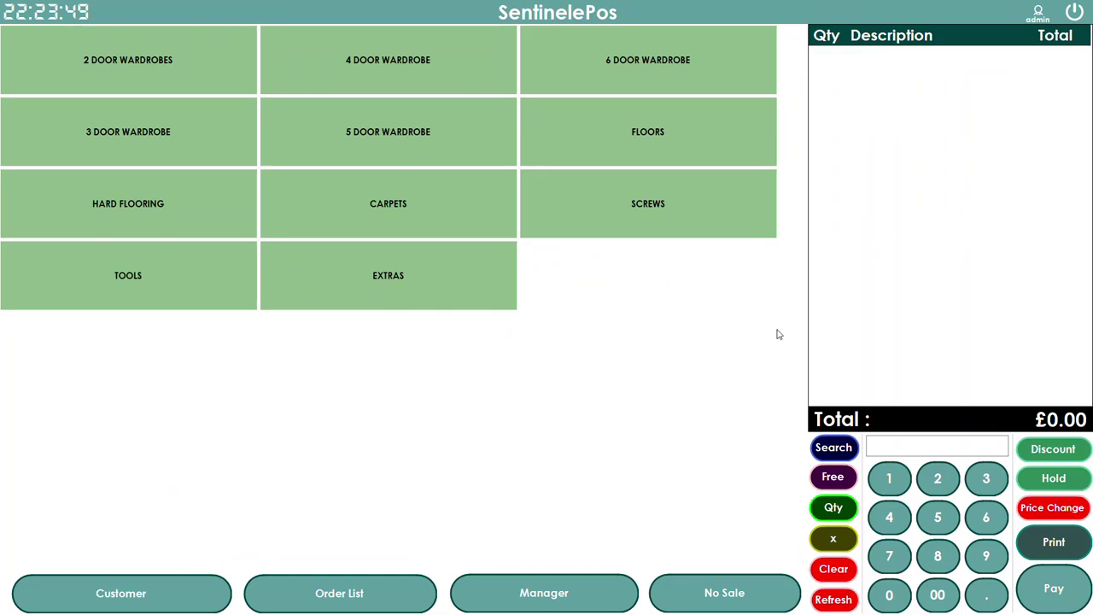
click(580, 593)
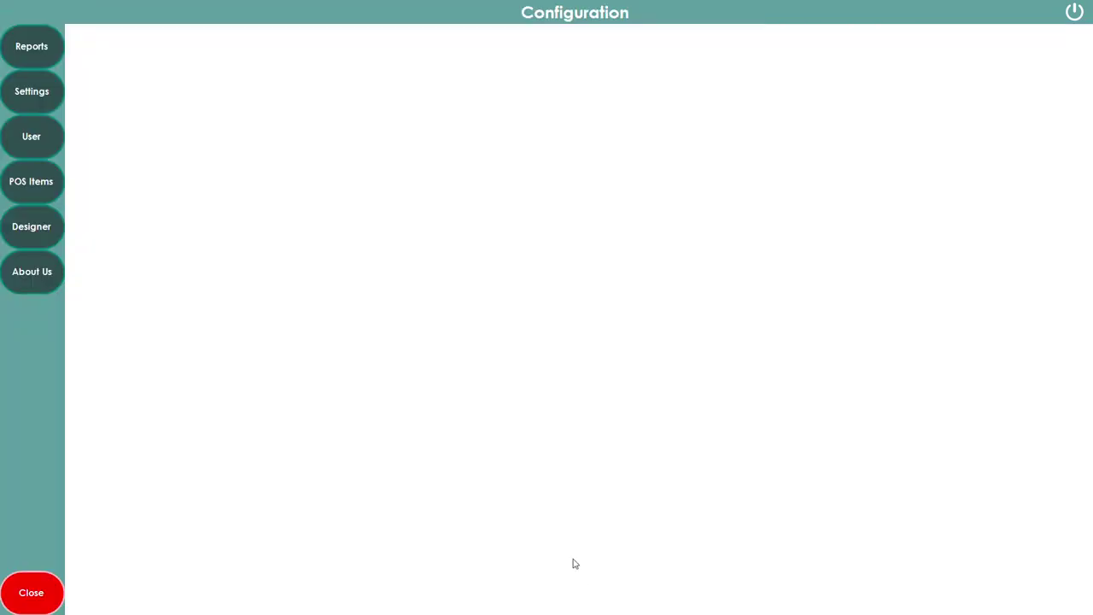
- Check BOX OF SCREWS 2 MM shows 10 in the POS Items stock list, then open Reports
click(35, 193)
click(314, 40)
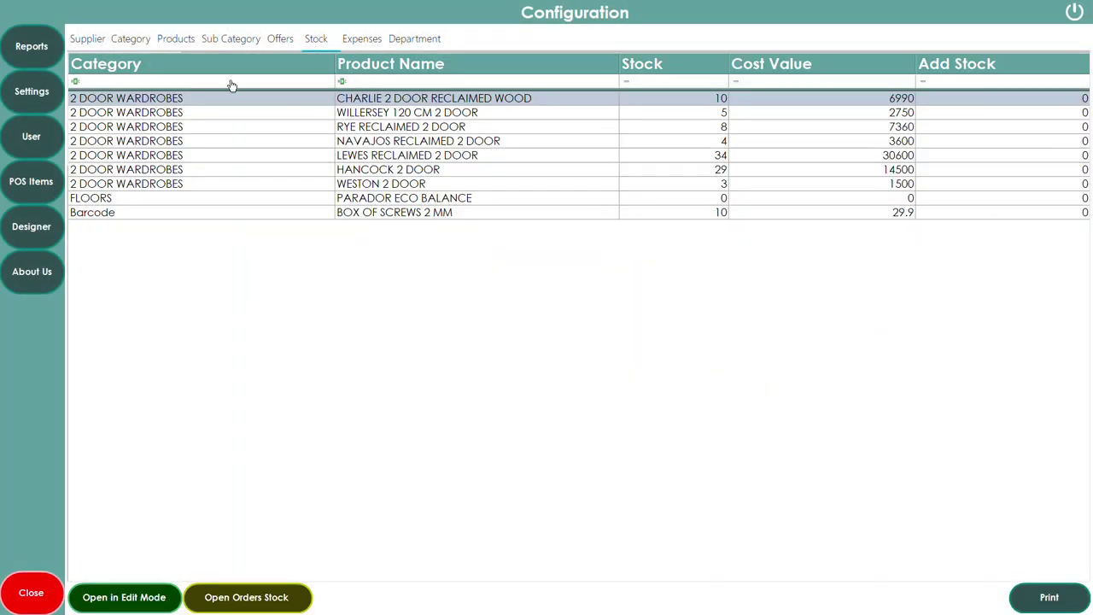
click(401, 217)
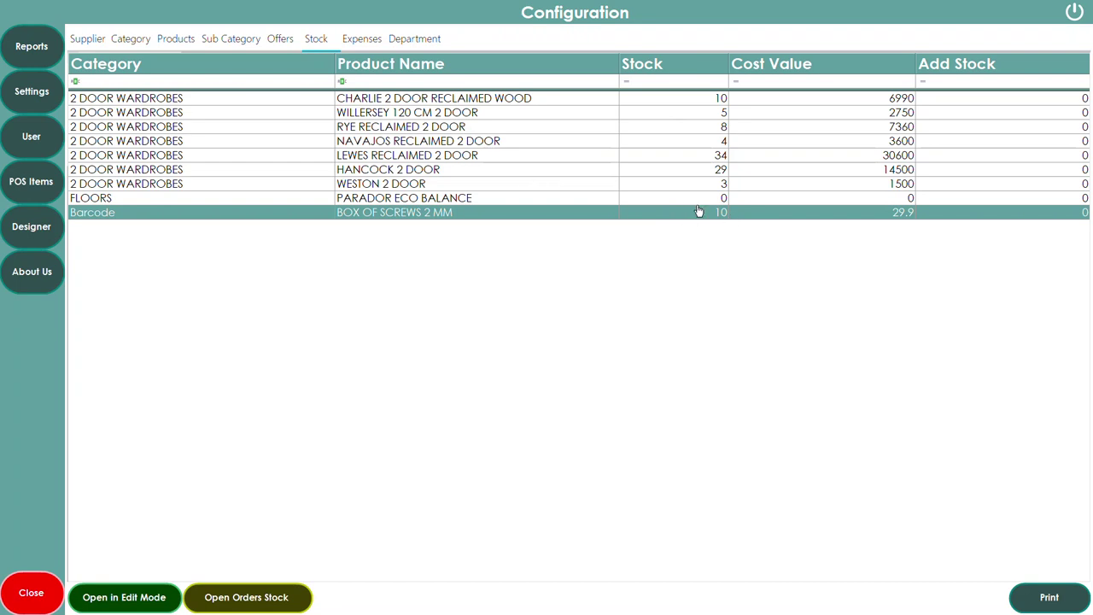
click(44, 60)
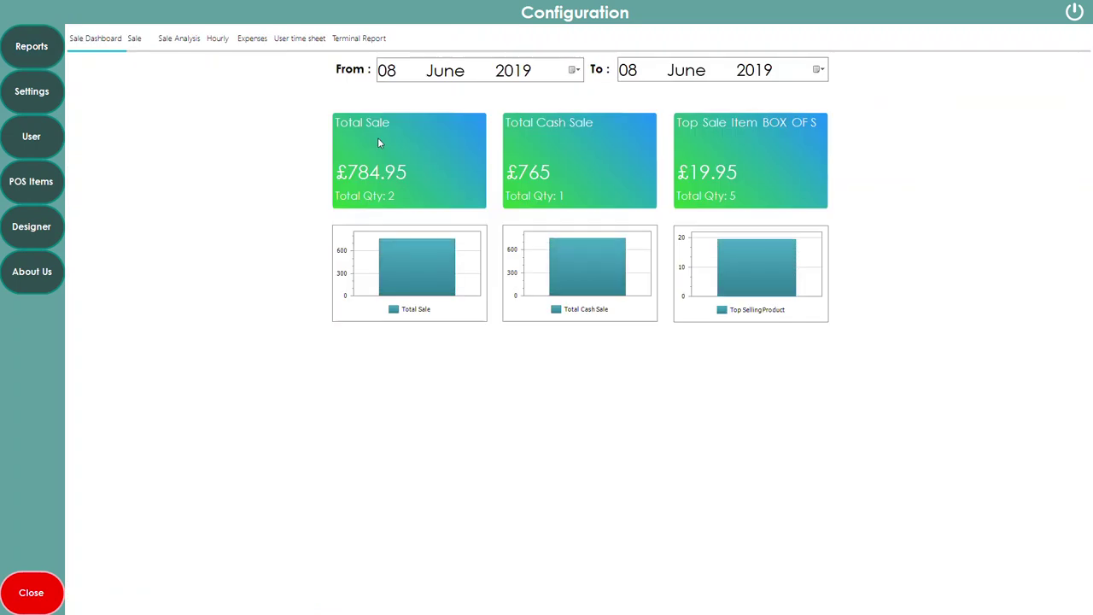
- Review Cash, CreditCard, VAT, Net Sale and Cash in Drawer totals, then open Sale Analysis
click(134, 41)
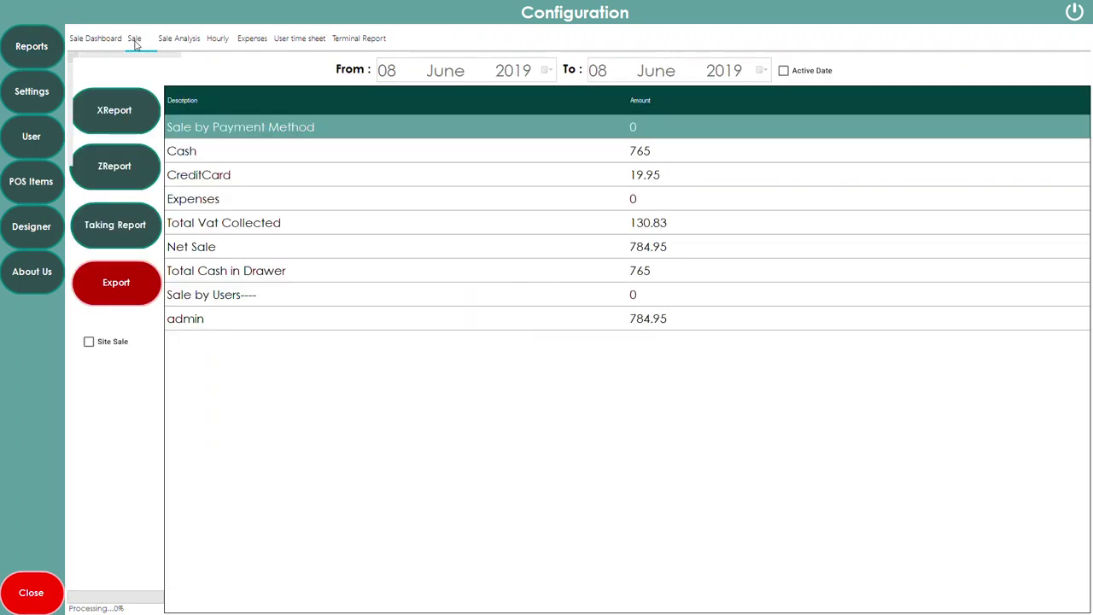
click(600, 152)
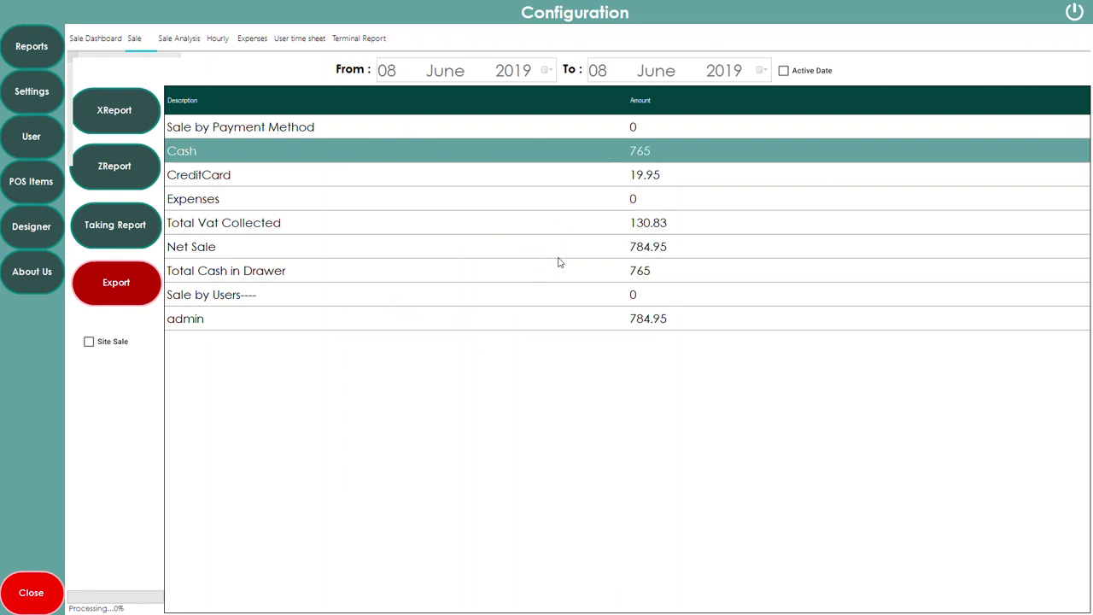
click(612, 181)
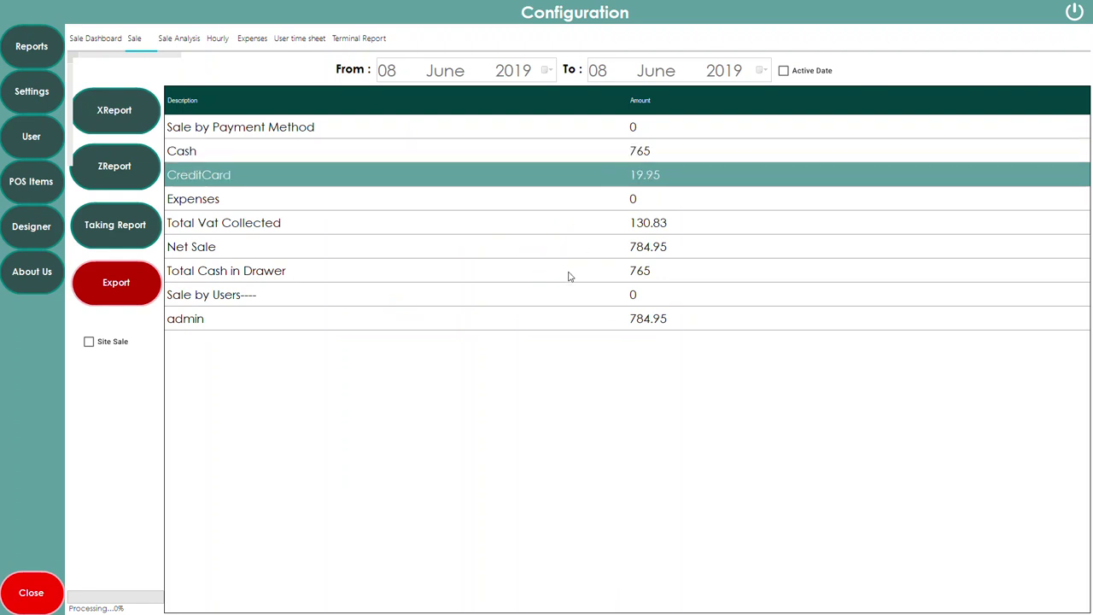
click(612, 231)
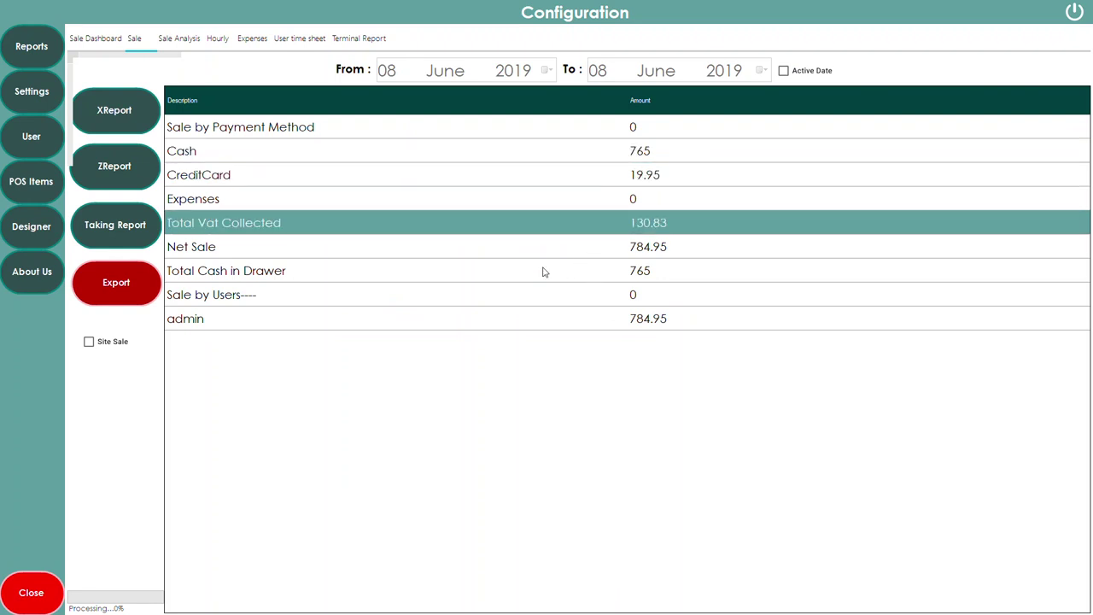
click(575, 249)
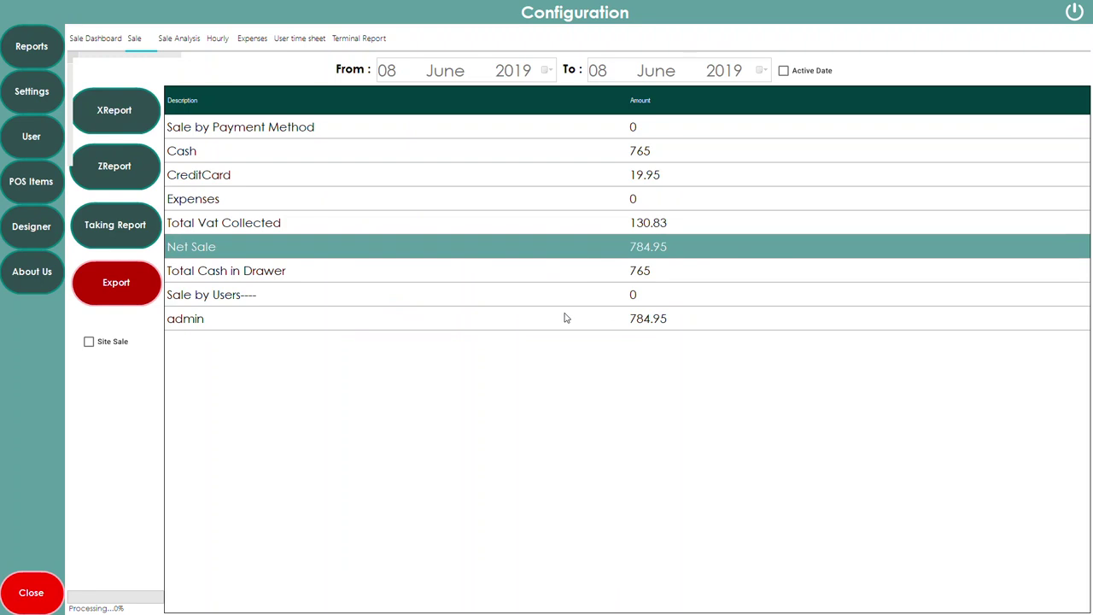
click(596, 278)
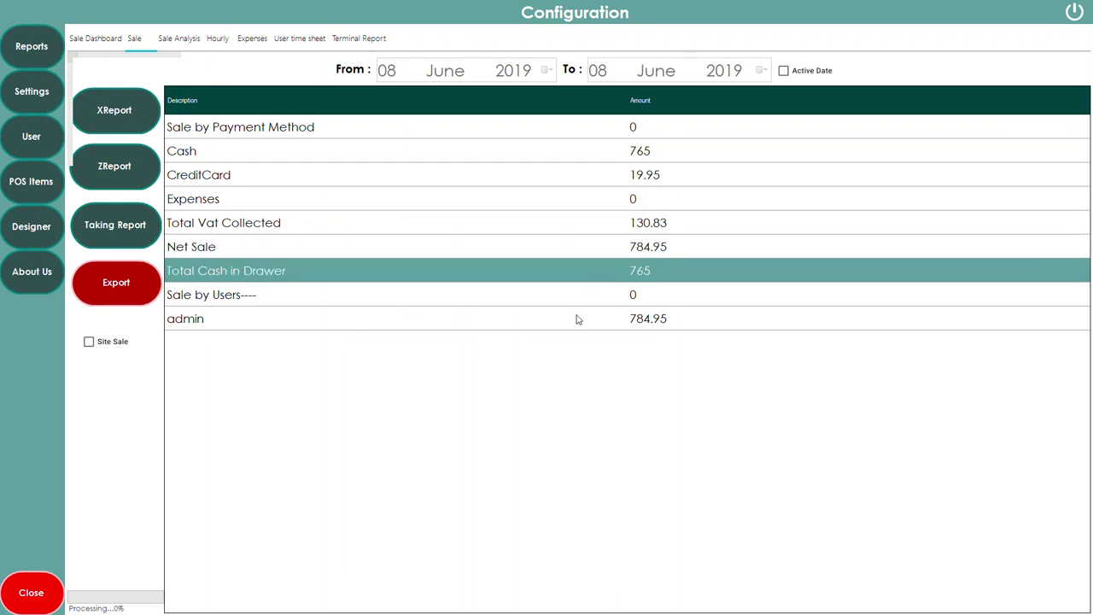
click(187, 44)
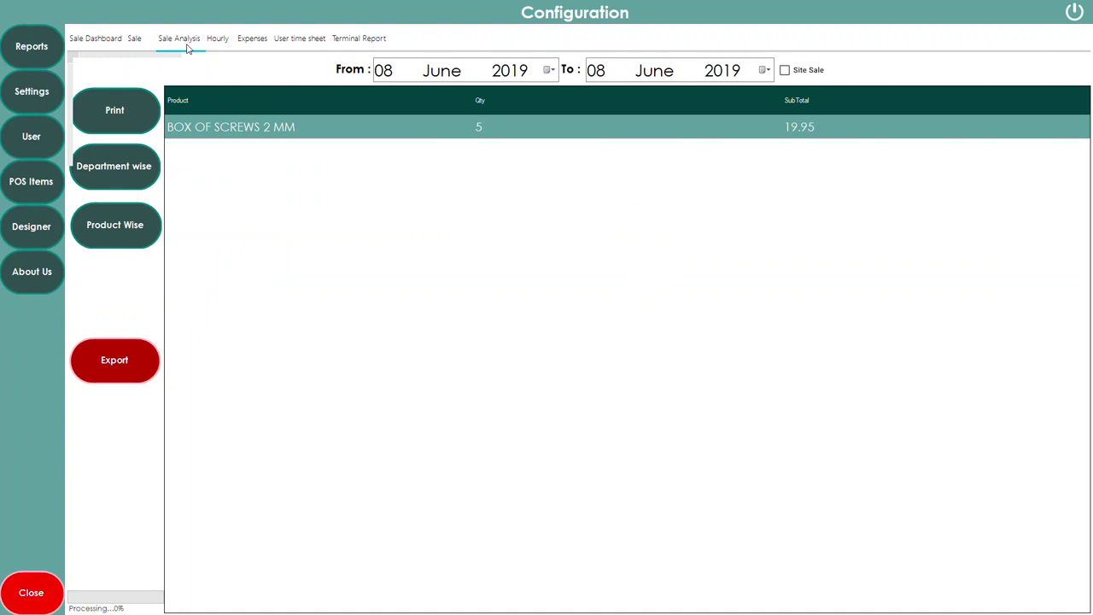
- View sales by department, selecting the WARDROBE row, and then by product
click(143, 175)
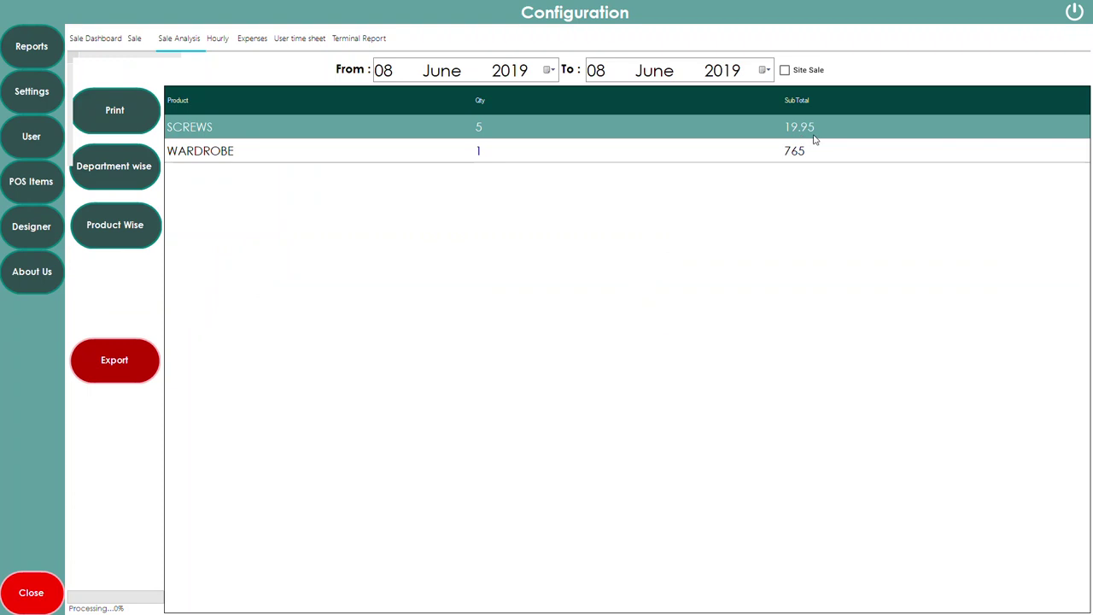
click(269, 152)
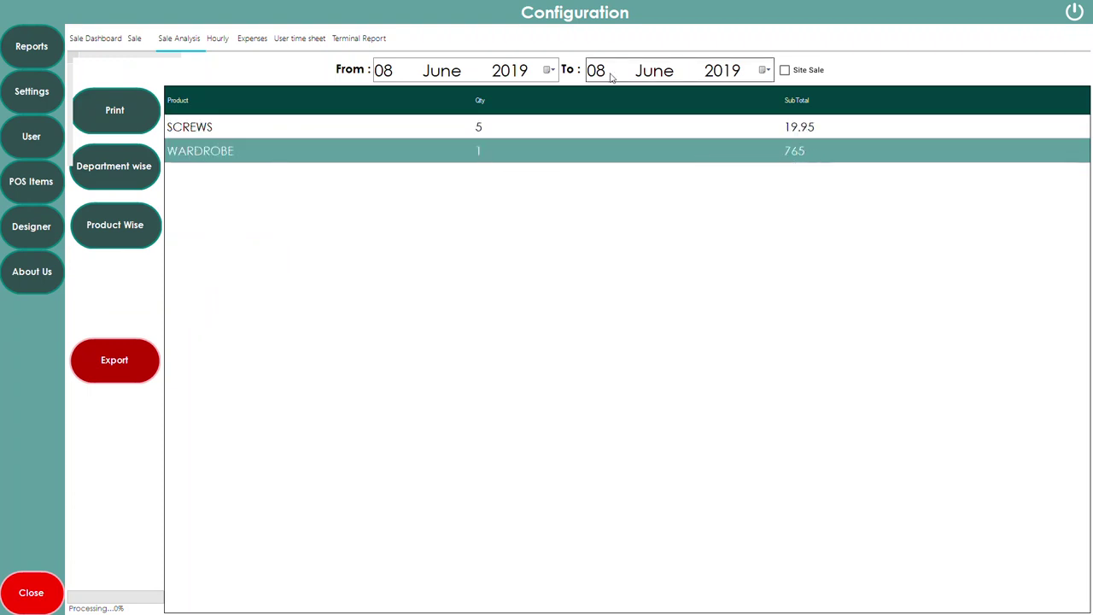
click(140, 227)
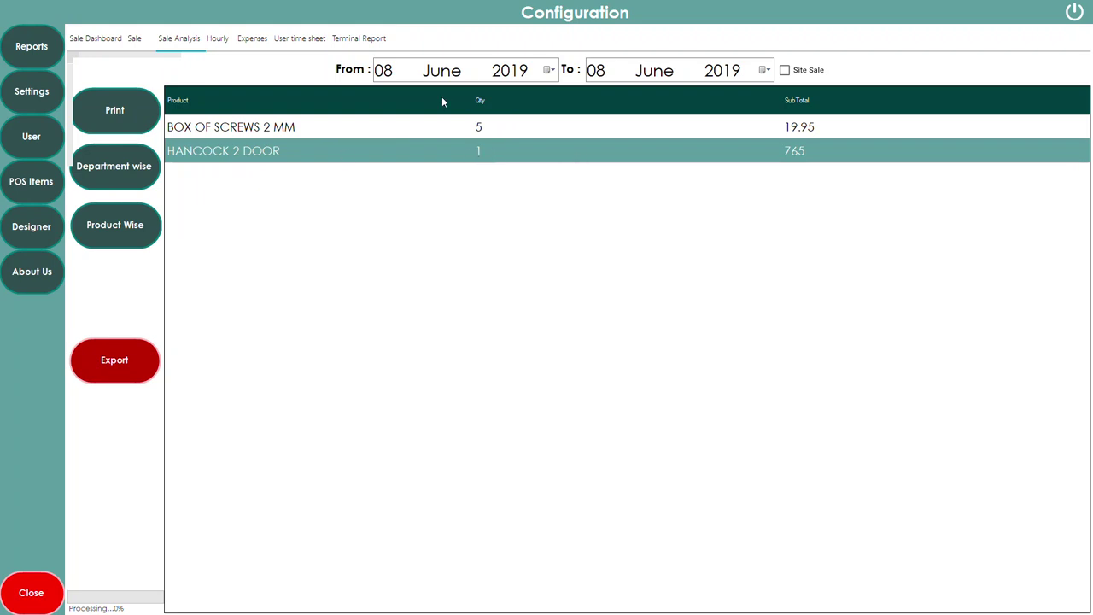
- Export the sale analysis report, view hourly sales, and return to the till
click(549, 70)
click(549, 70)
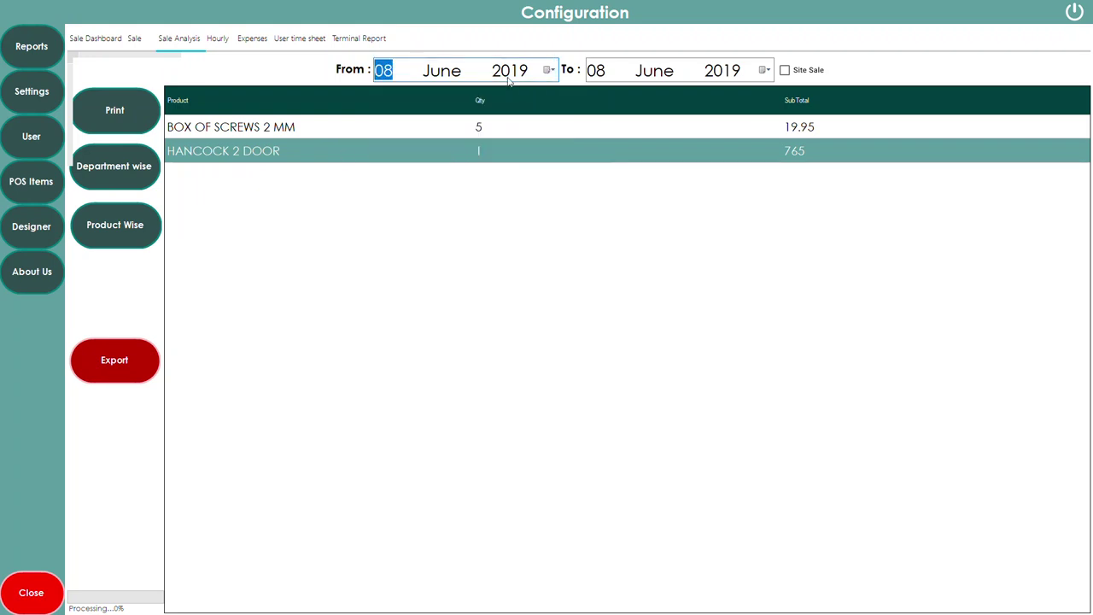
click(120, 360)
click(223, 44)
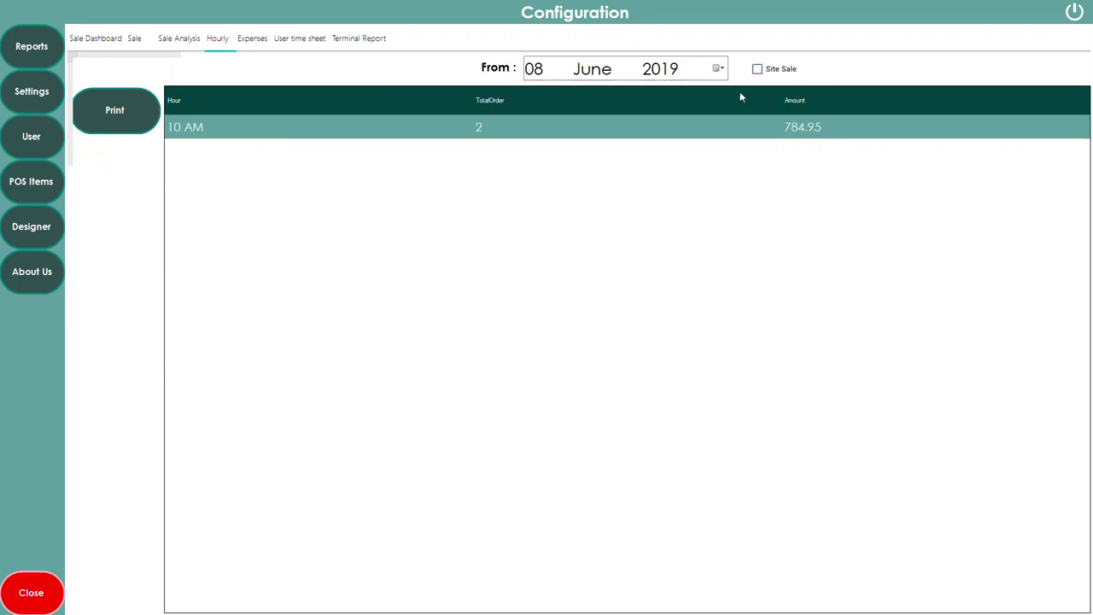
click(36, 578)
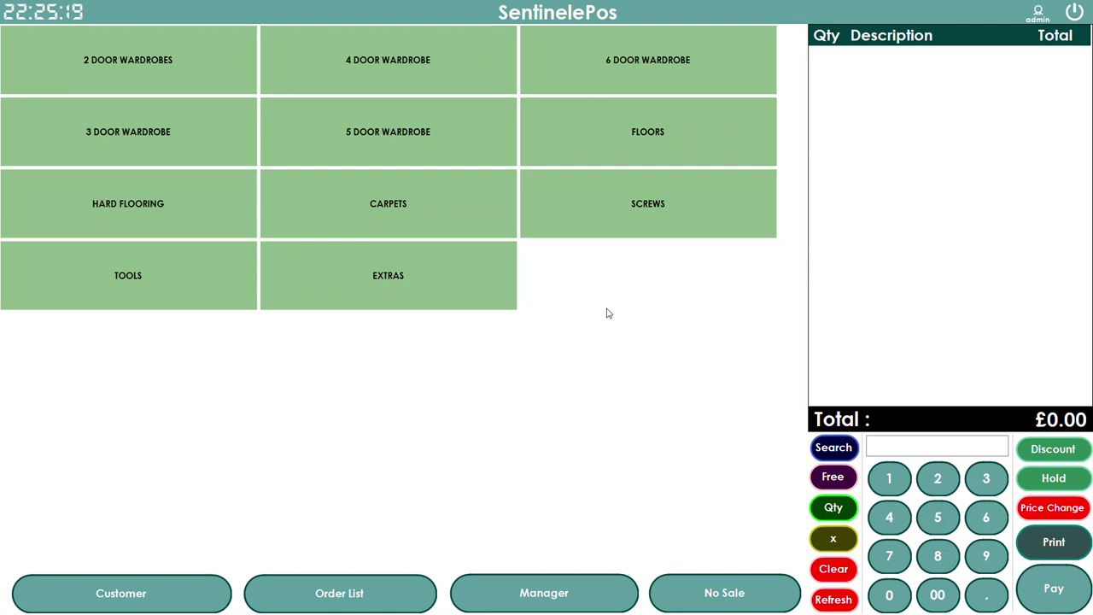
- Add 2 kg of PARADOR ECO flooring from FLOORS to the sale, dismissing the stock warning
click(205, 60)
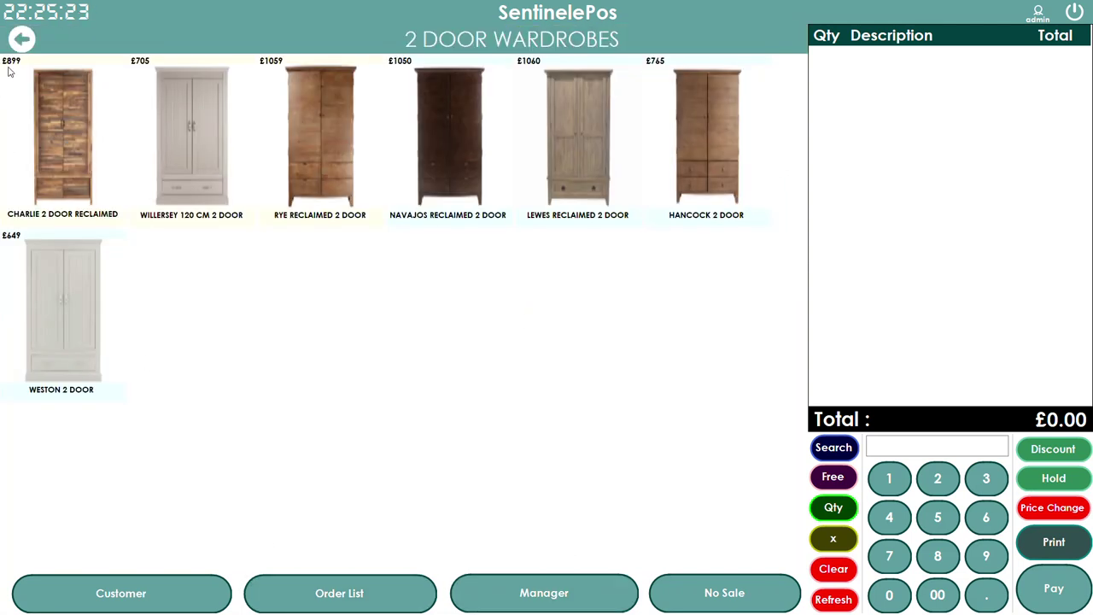
click(21, 39)
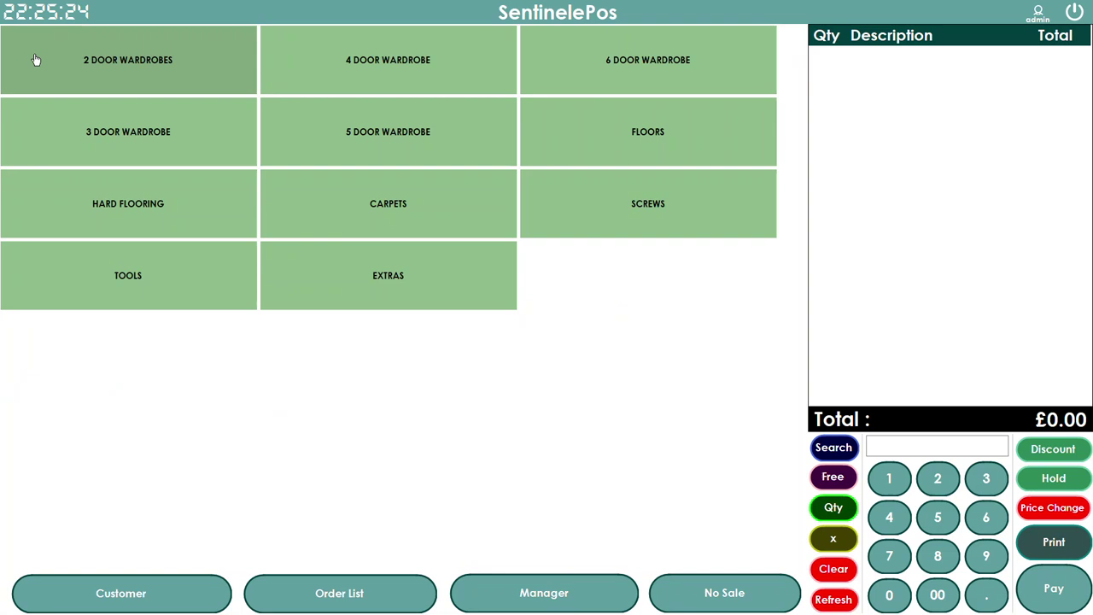
click(632, 150)
click(82, 124)
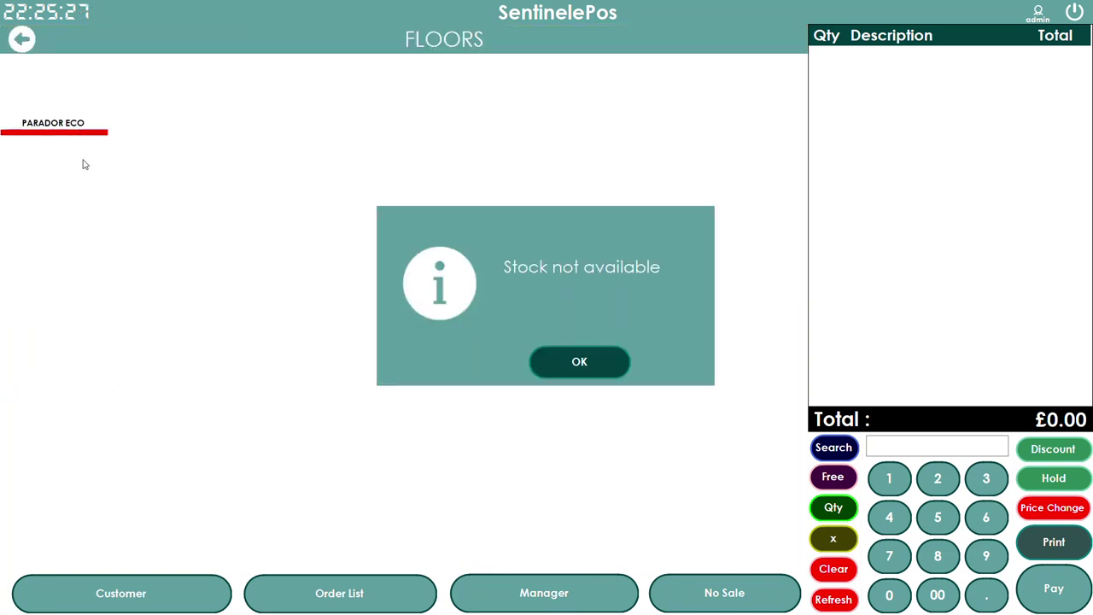
click(561, 369)
click(544, 226)
click(518, 420)
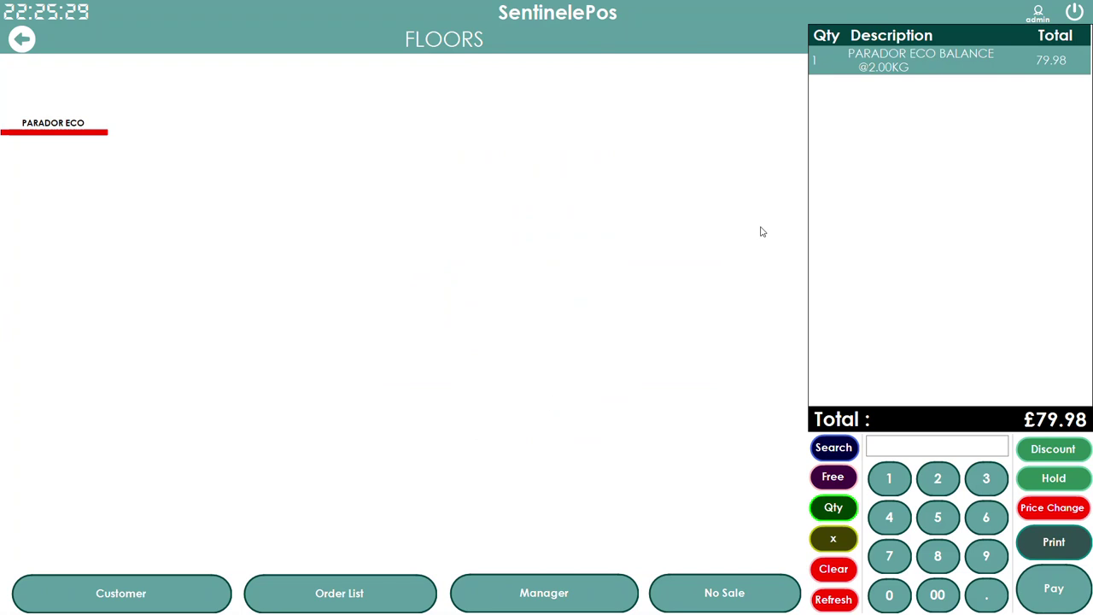
- Void the PARADOR ECO BALANCE line and go to Configuration
click(833, 538)
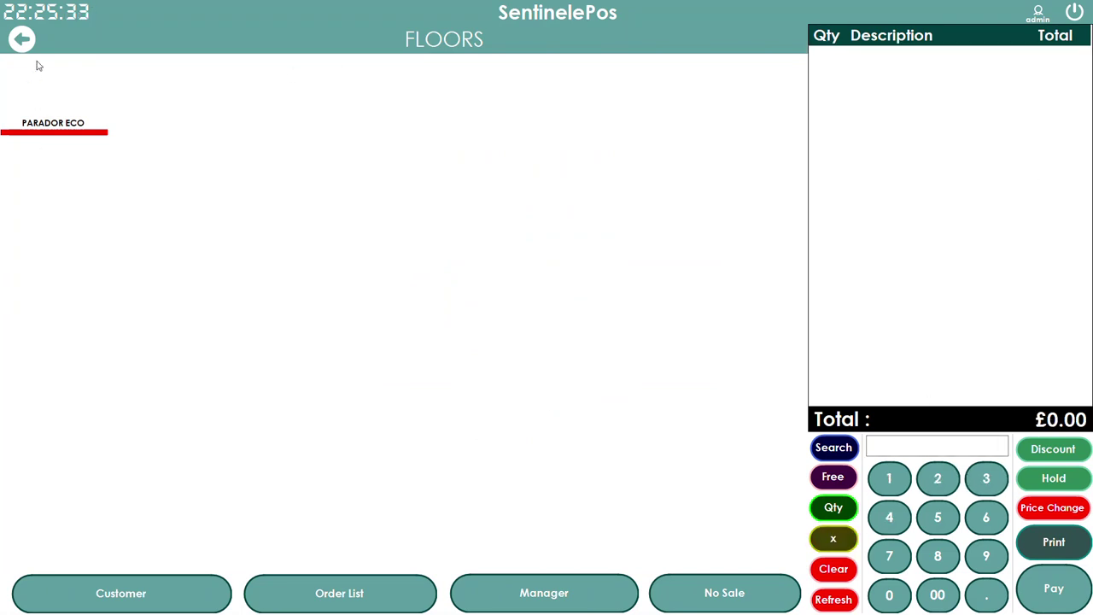
click(22, 38)
click(586, 589)
- Start a new FLOORS product in POS Items > Products named PARADOR ECO BALANCE BLOCK
click(24, 183)
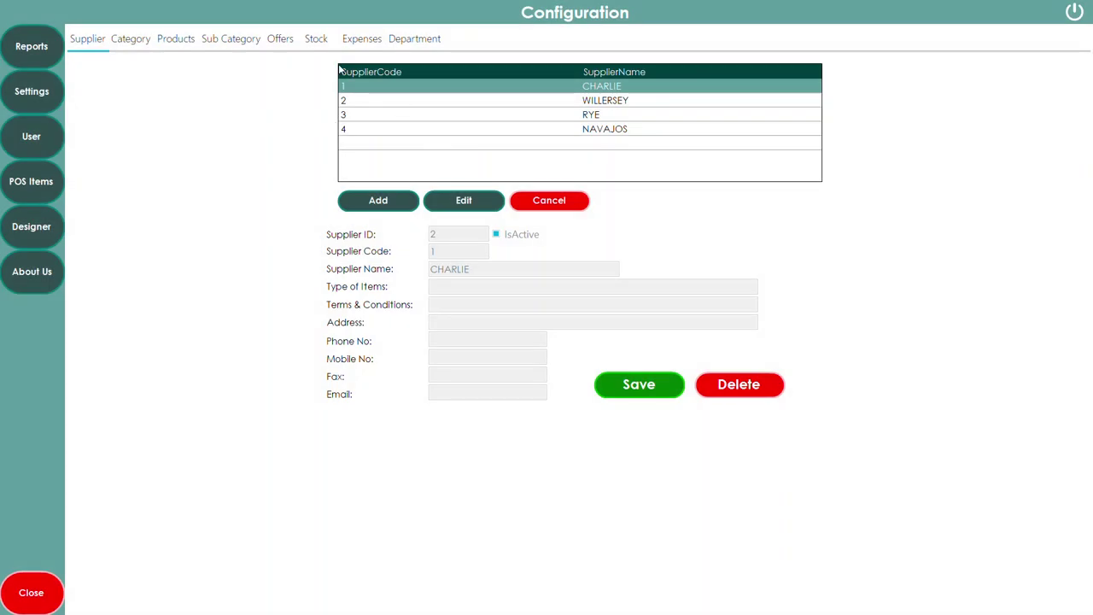
click(190, 45)
click(403, 73)
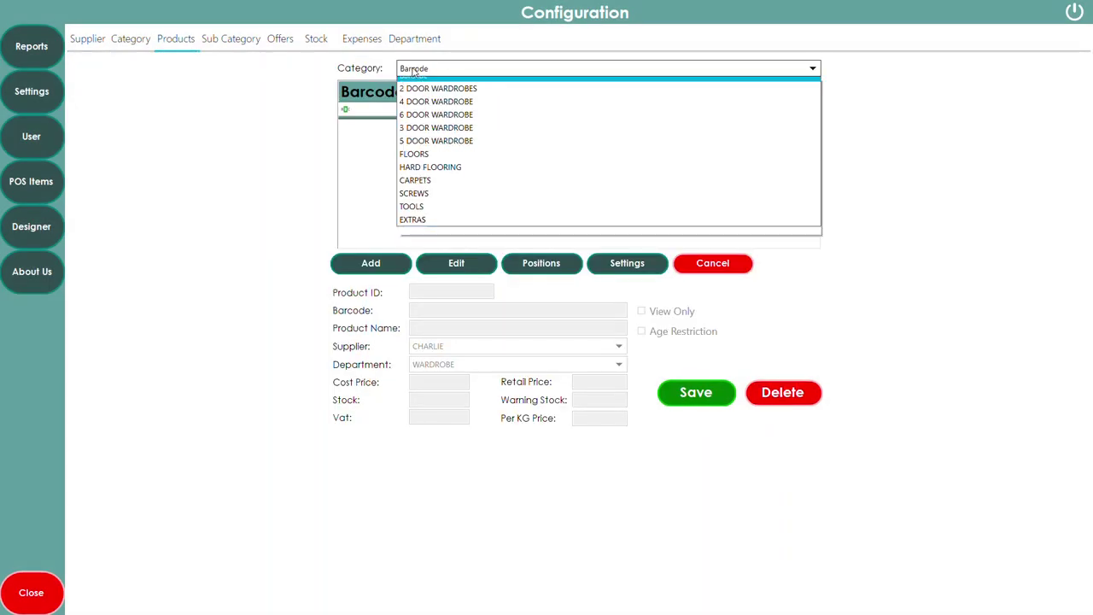
click(420, 167)
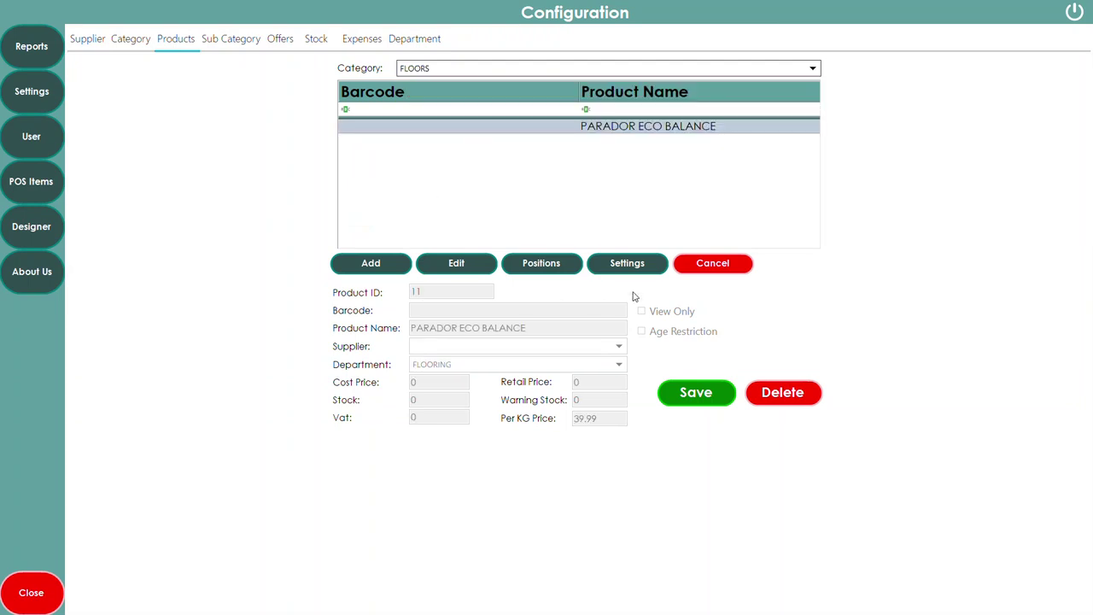
click(370, 265)
click(437, 329)
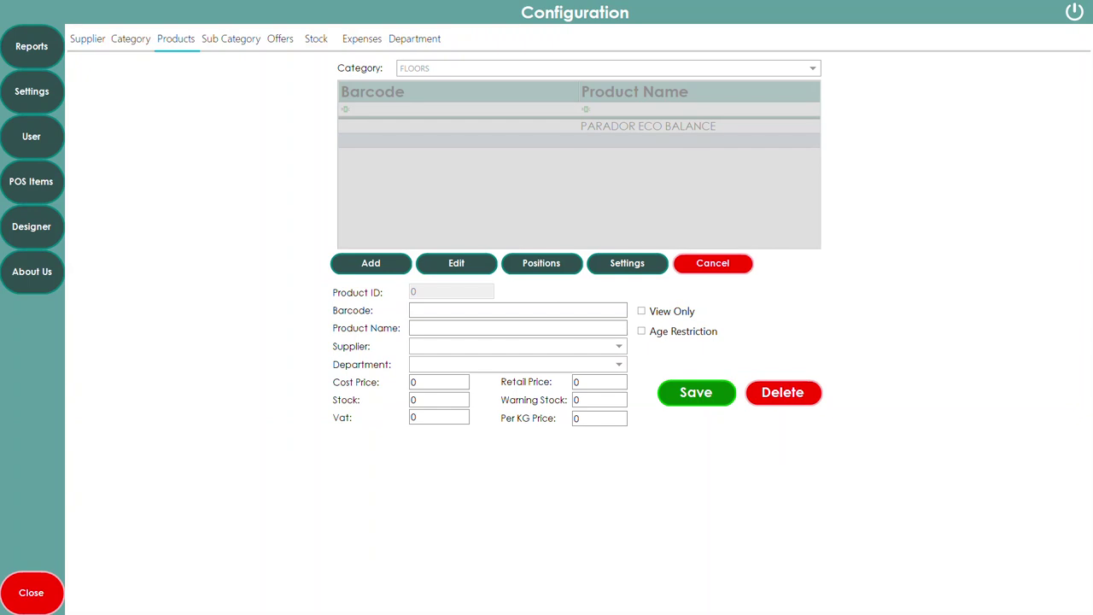
text(PARADOR ECO)
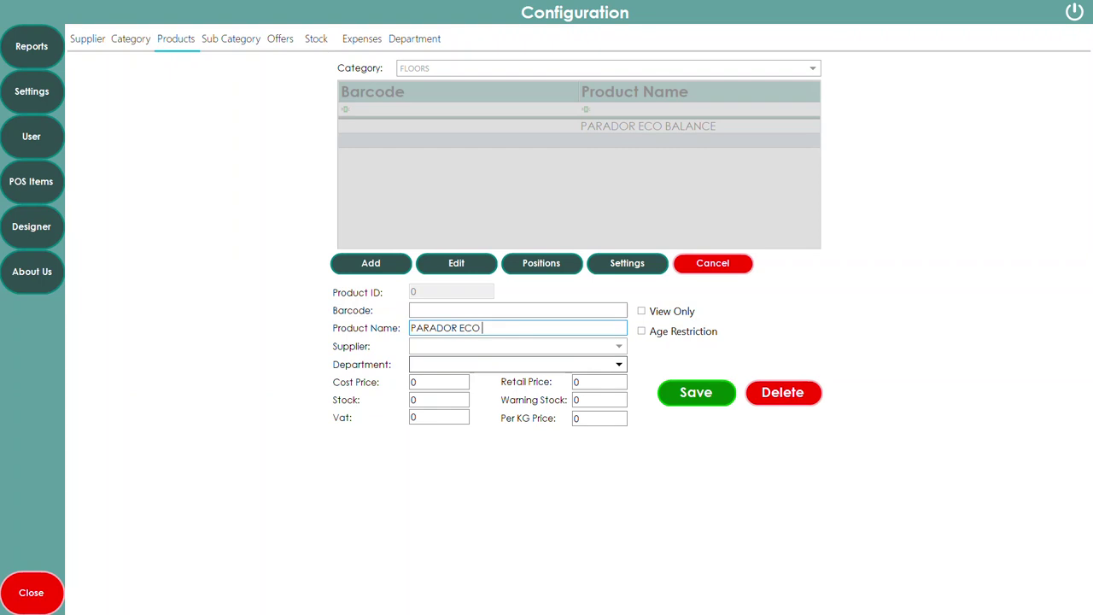
text( BALANCE BLOCK)
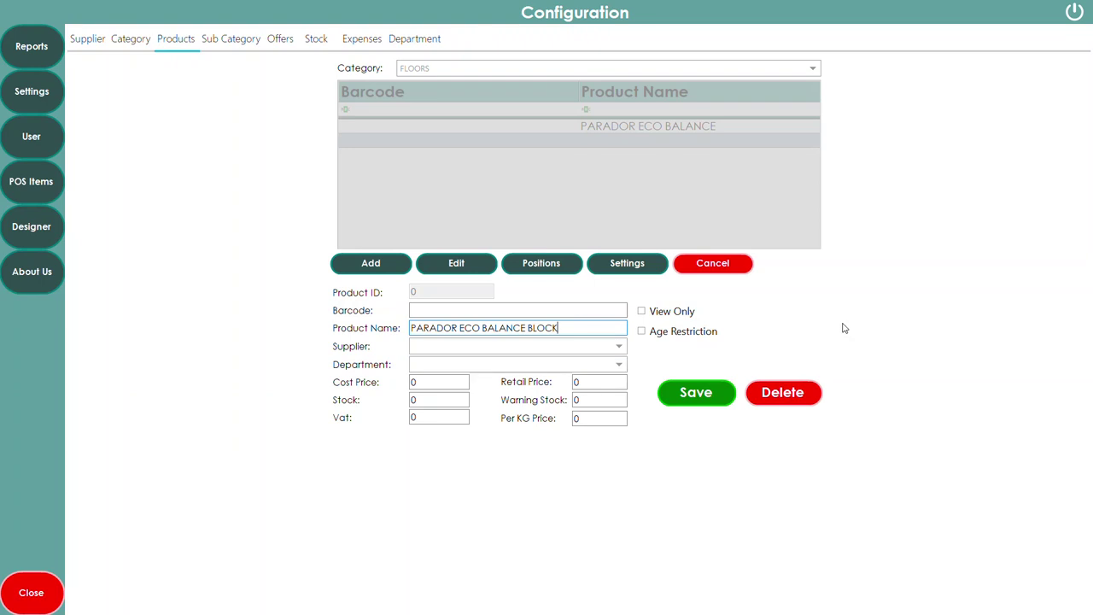
- Set per-kg price 51.99, stock 100 and VAT 20, save, and return to the till
click(574, 419)
drag(579, 418, 542, 429)
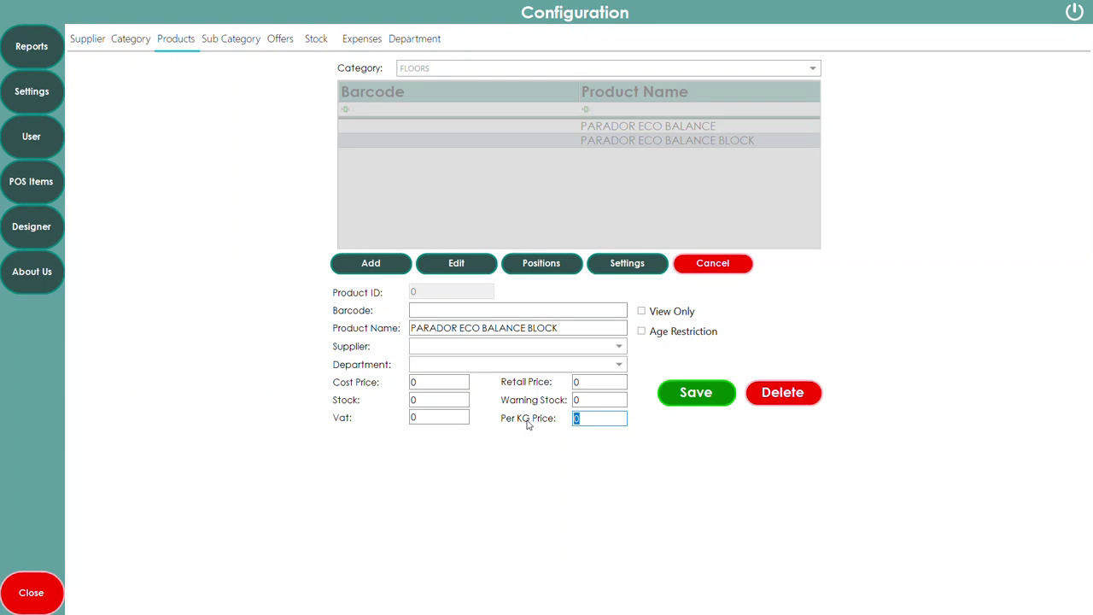
text(51.99)
click(416, 400)
text(100)
click(440, 419)
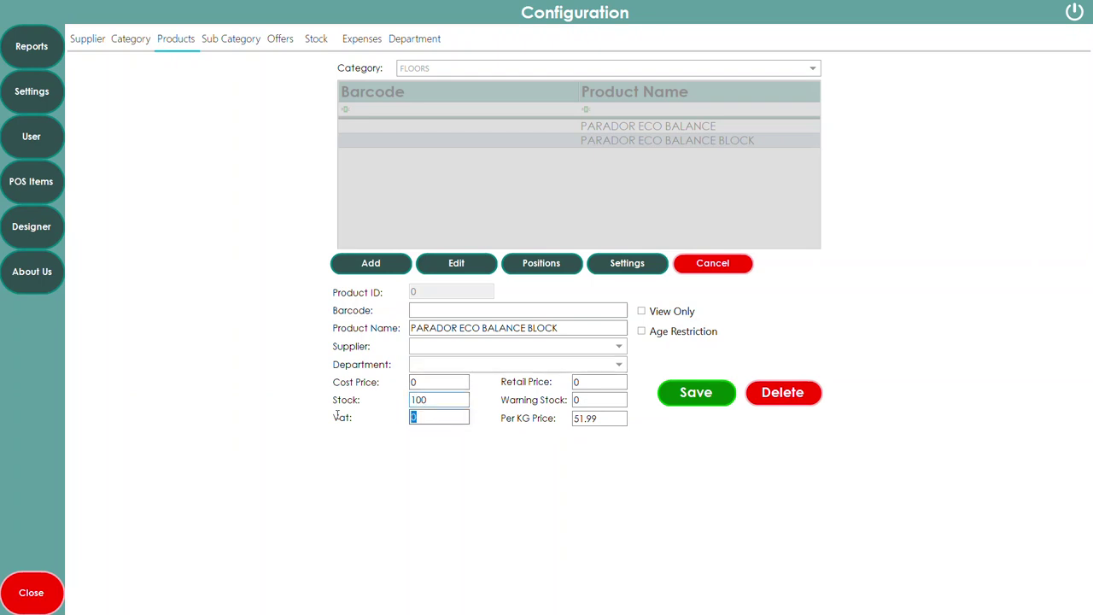
text(20)
click(695, 400)
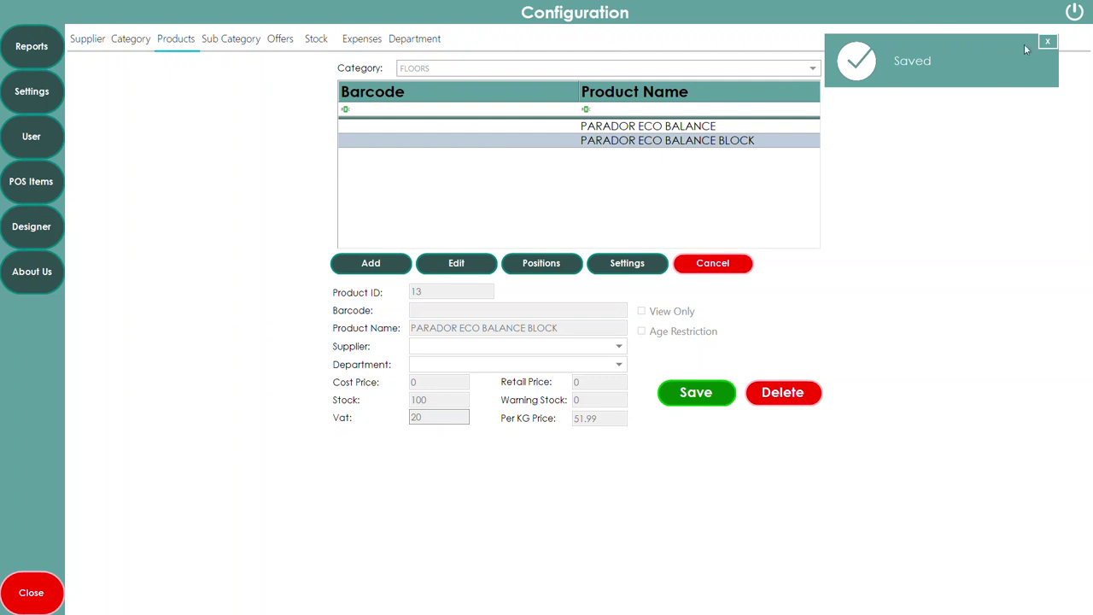
click(1046, 43)
click(39, 592)
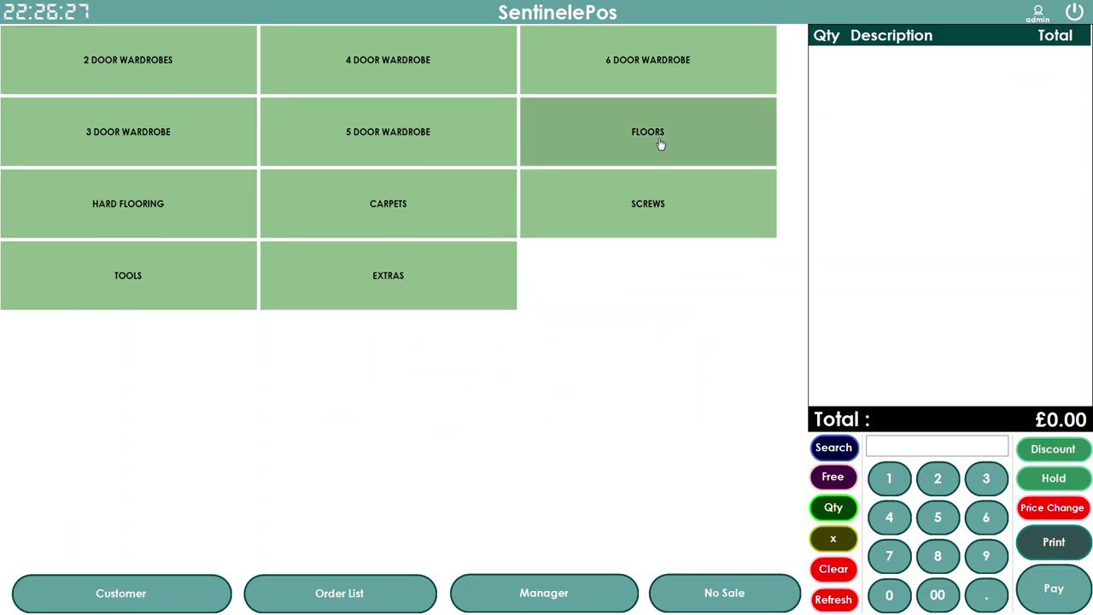
- Check the Parador tiles under FLOORS, then list FLOORS products in POS Items > Products
click(632, 146)
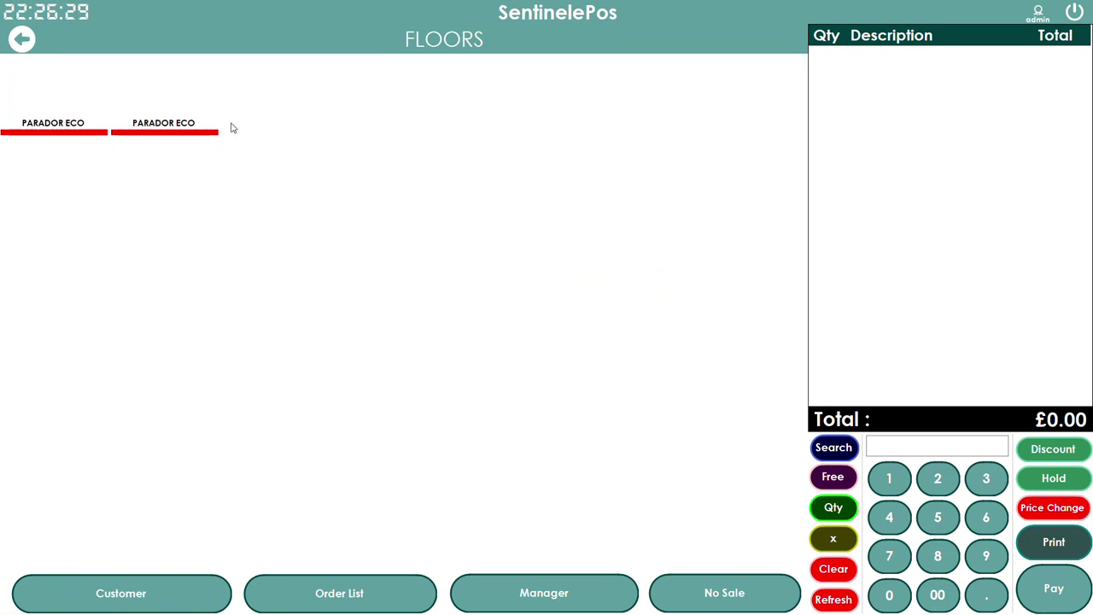
click(23, 40)
click(534, 589)
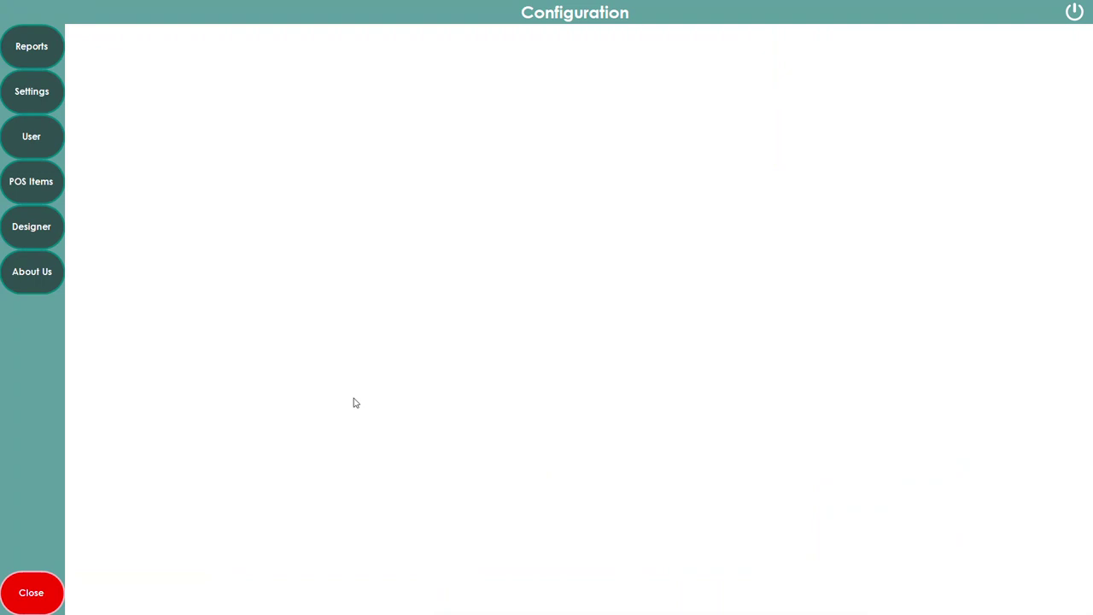
click(31, 175)
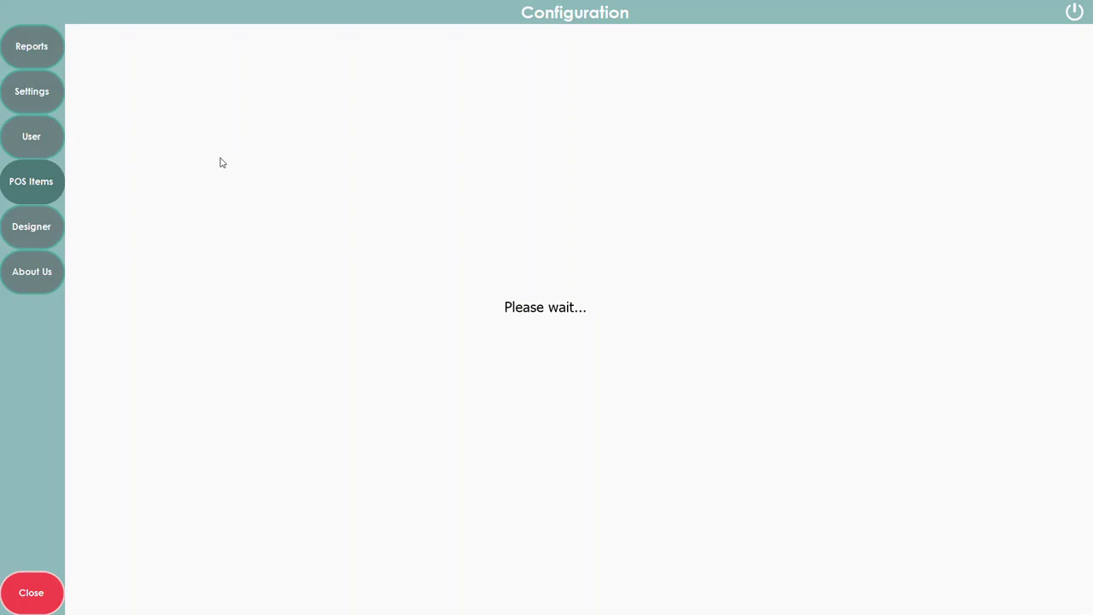
click(191, 41)
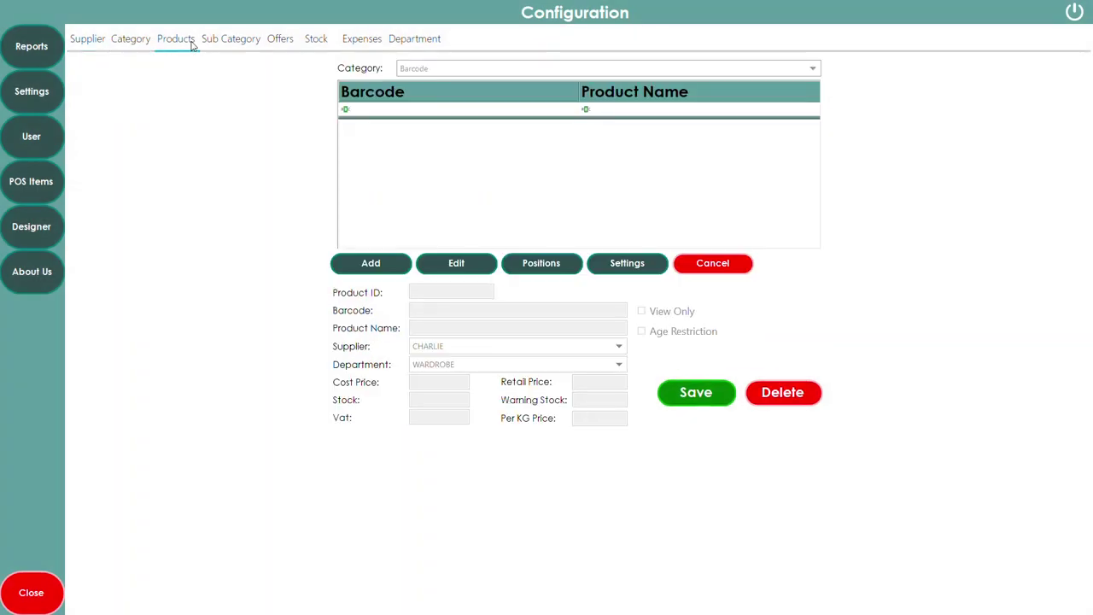
click(469, 69)
click(434, 163)
- Enable Active Colors, Sizes and Update Whole Category, and save plum as the FLOORS tile colour
click(622, 265)
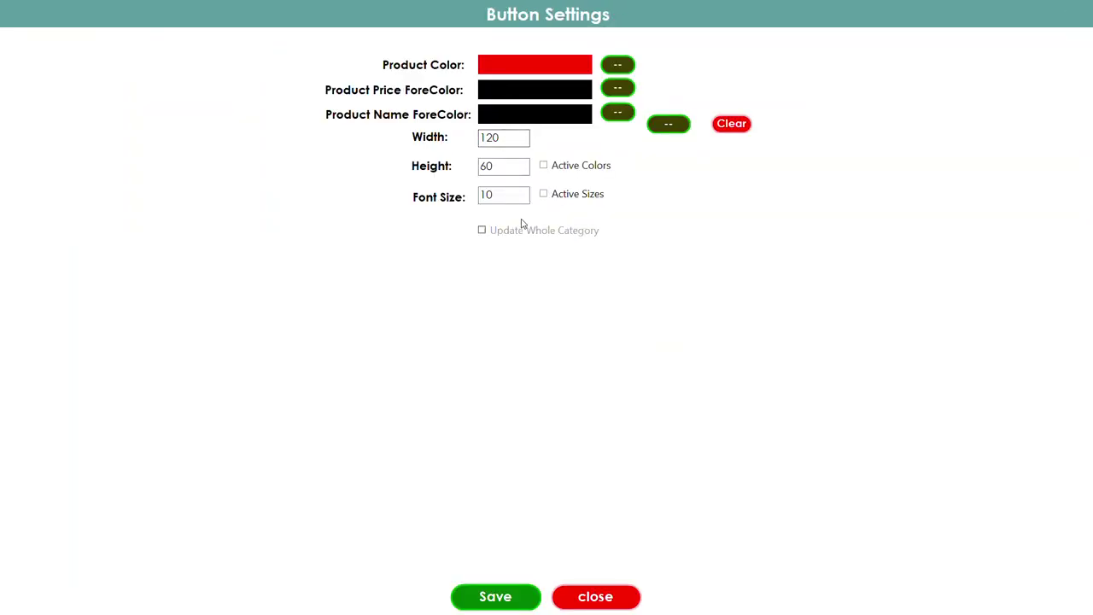
click(543, 194)
click(549, 166)
click(614, 68)
click(498, 163)
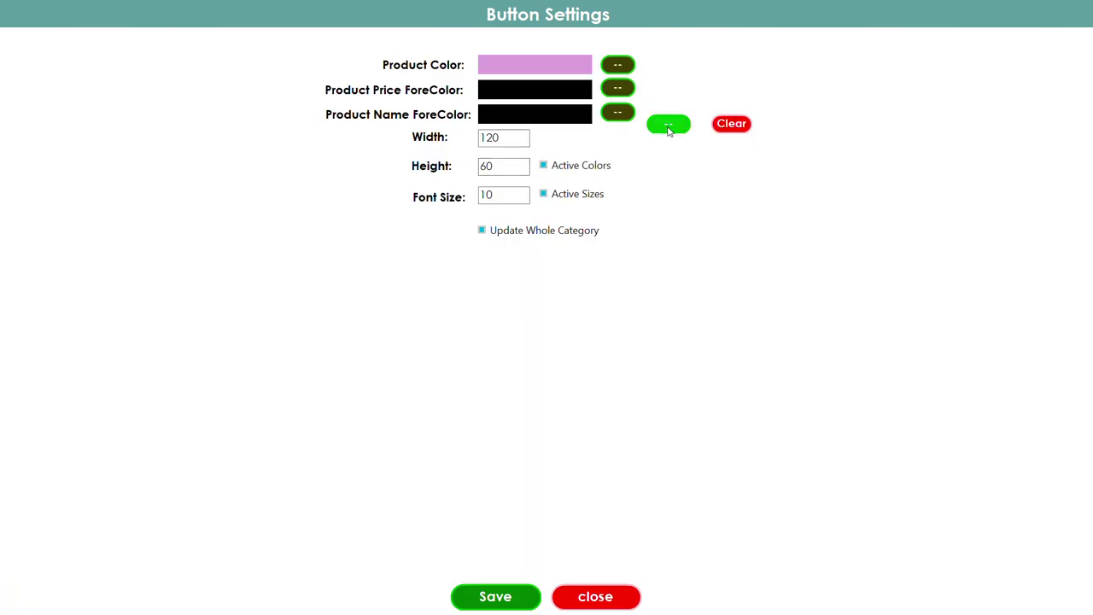
click(509, 589)
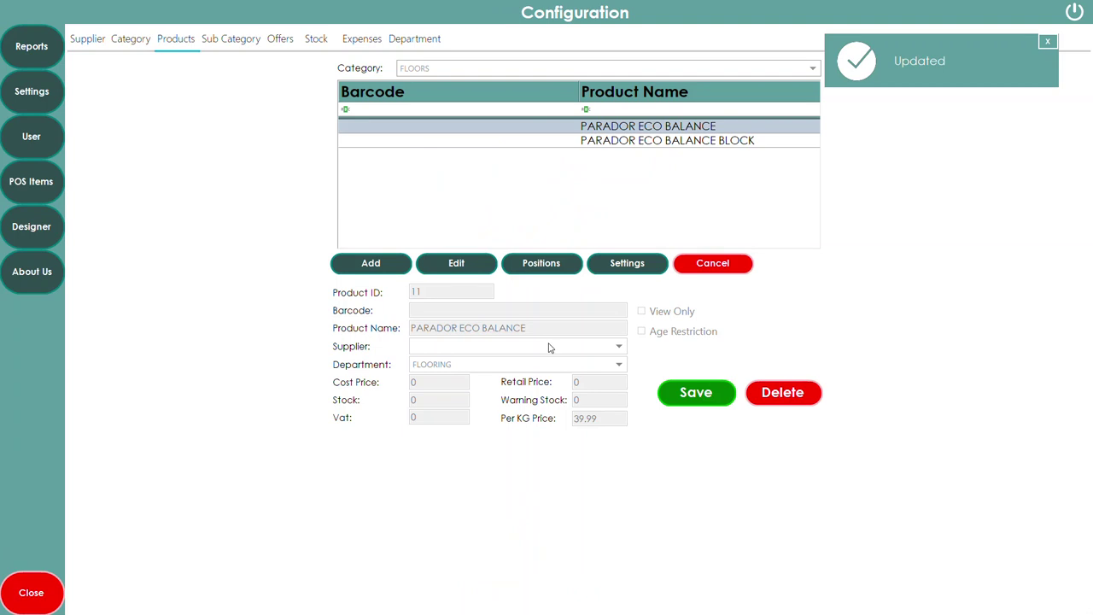
- Check the recoloured FLOORS tiles on the till, then reopen Configuration
click(24, 597)
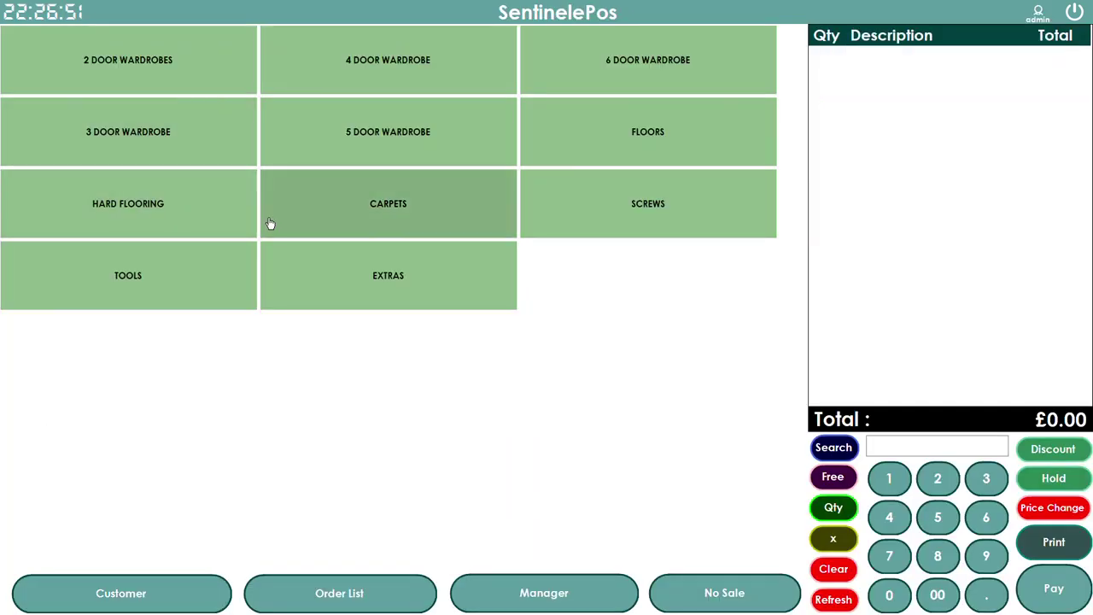
click(598, 108)
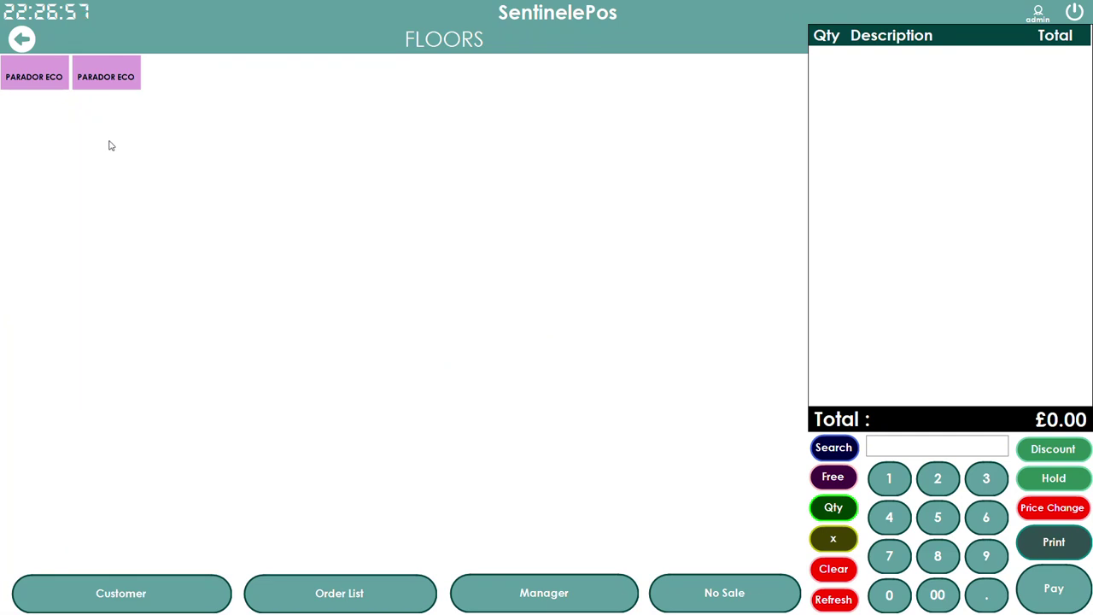
click(526, 573)
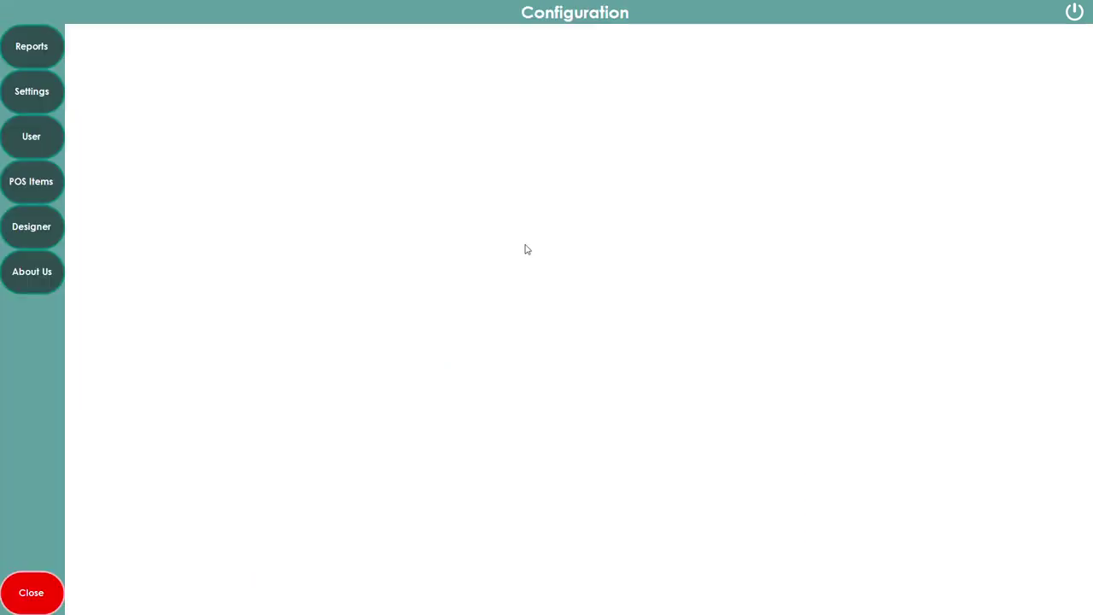
- Show the FLOORS products in POS Items > Products
click(38, 193)
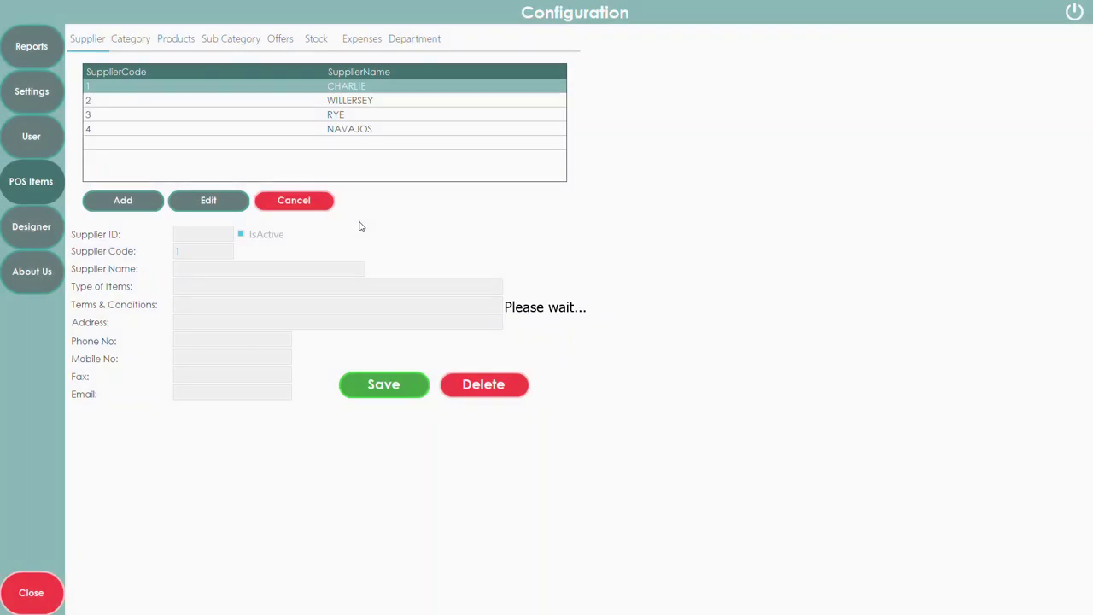
click(193, 40)
click(463, 69)
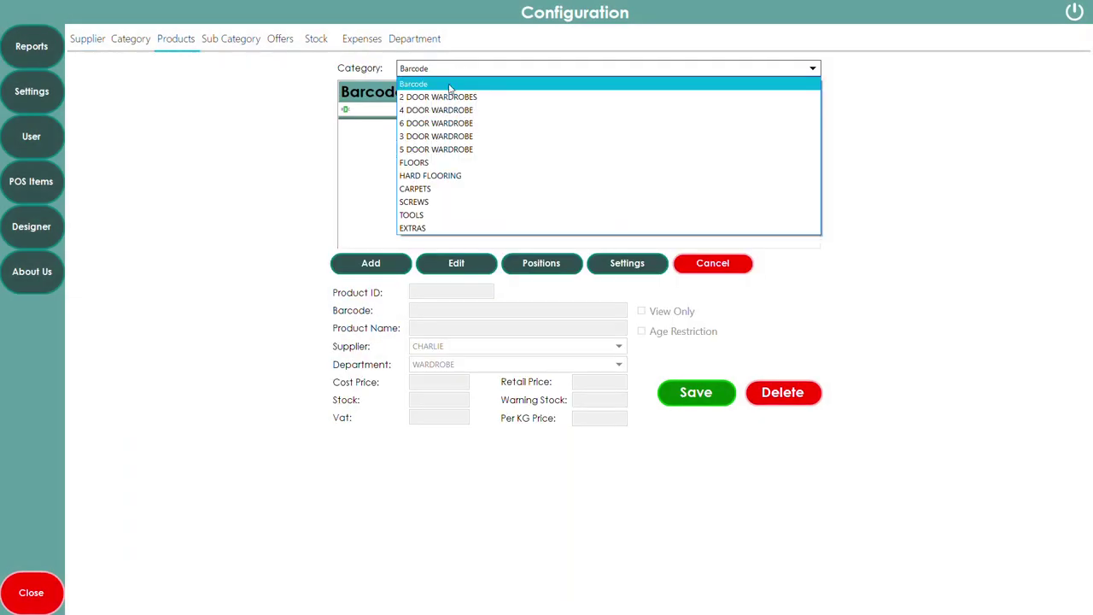
click(444, 163)
- Set FLOORS tile width 390 and height 110 for the whole category, save, and go back
click(630, 267)
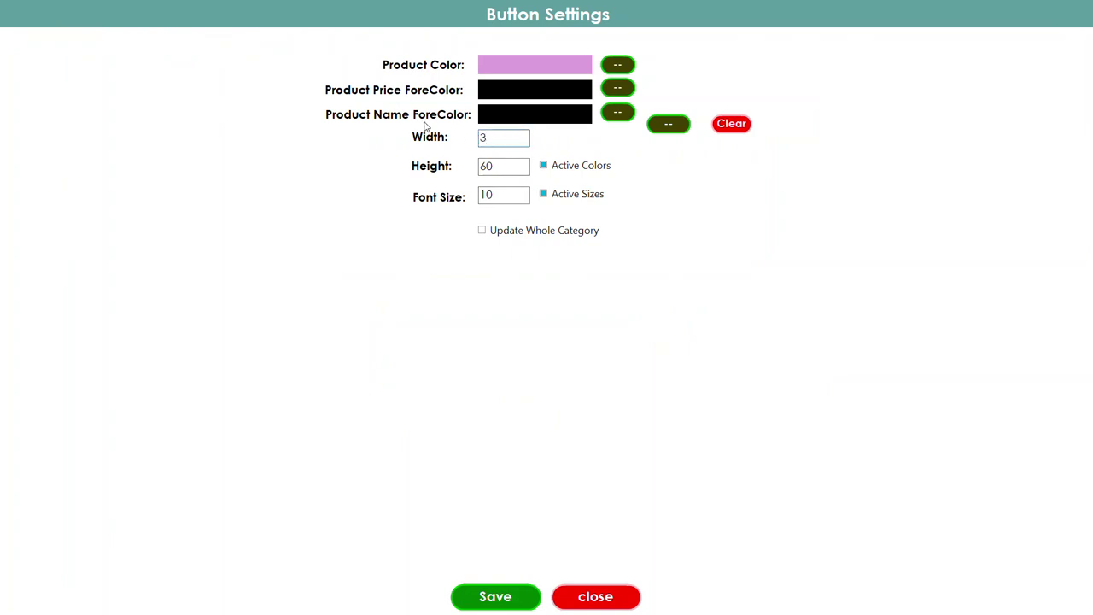
text(90)
key(Tab)
text(110)
click(482, 230)
click(495, 595)
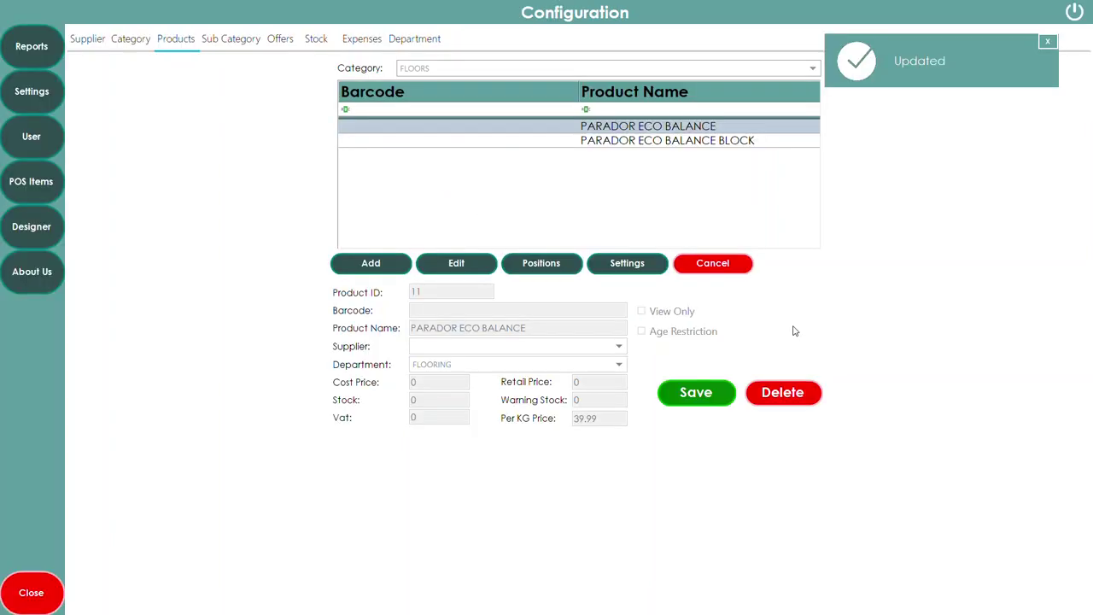
click(38, 591)
click(26, 42)
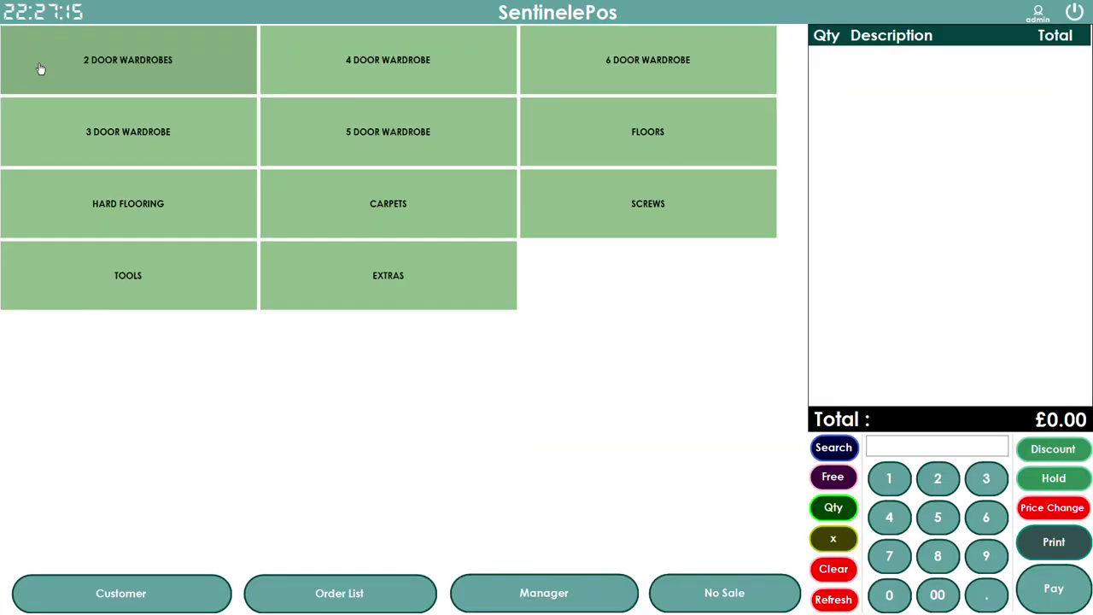
- Add 3 kg of PARADOR ECO BALANCE BLOCK from FLOORS to the order
click(617, 131)
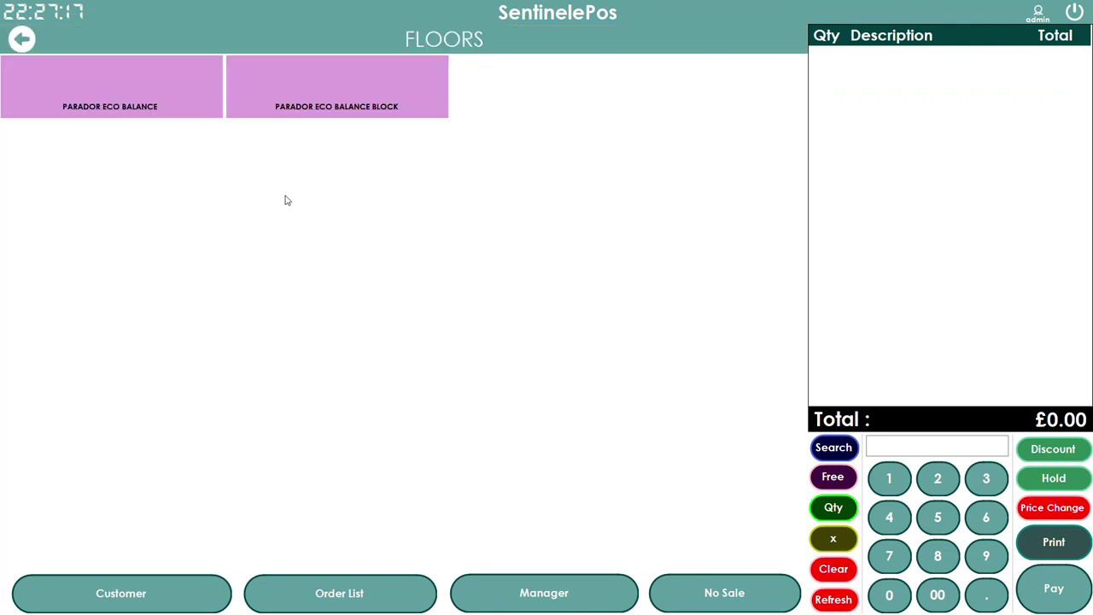
click(339, 113)
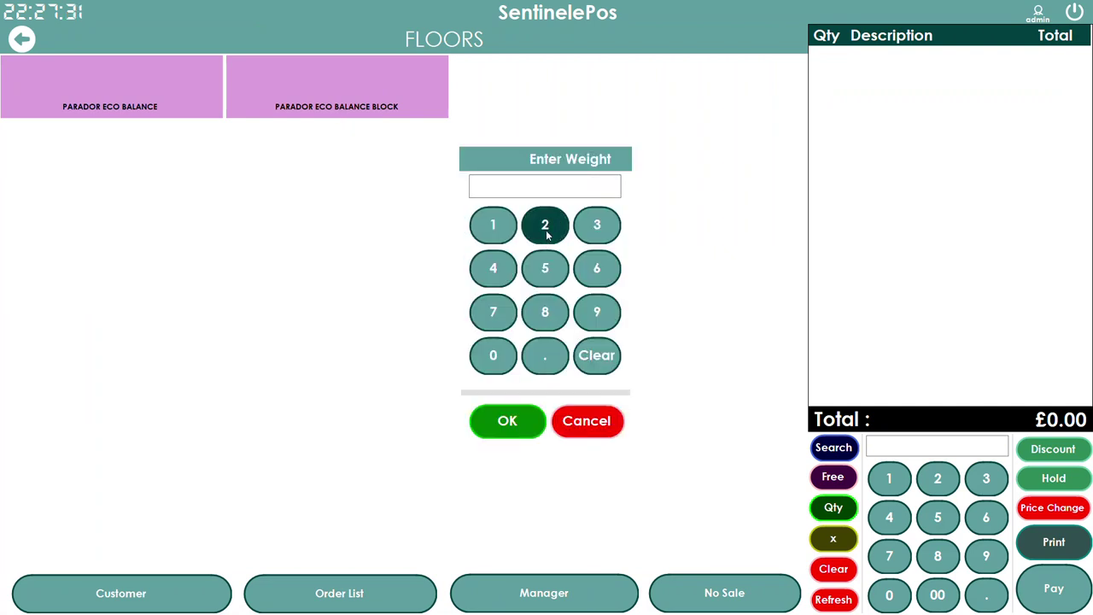
click(585, 231)
click(527, 432)
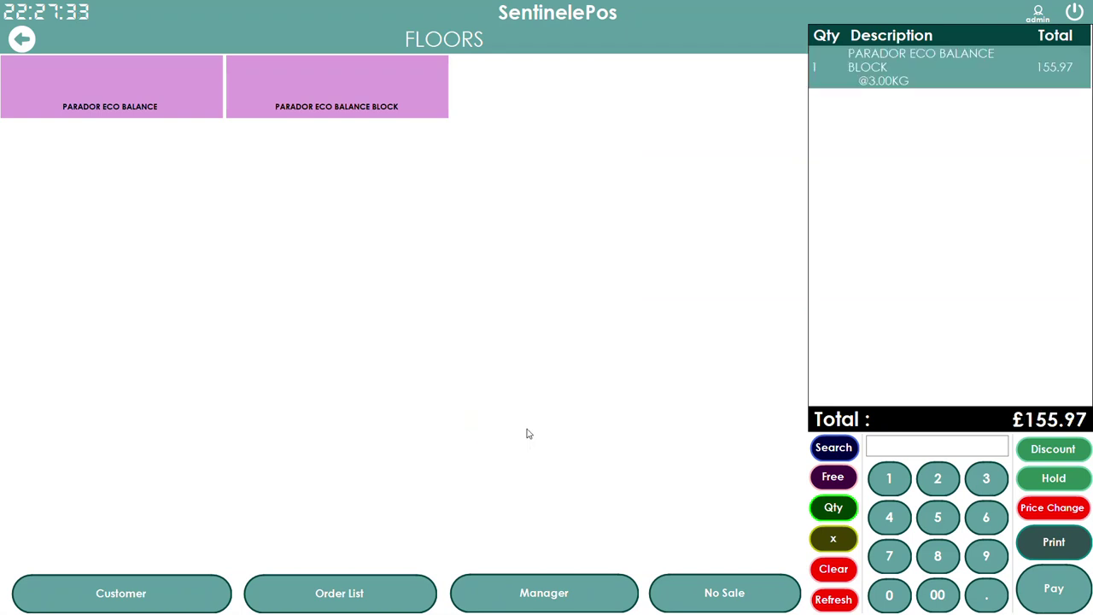
- Add 1 kg and 2 kg more of the block, then cancel the next weight prompt
click(390, 110)
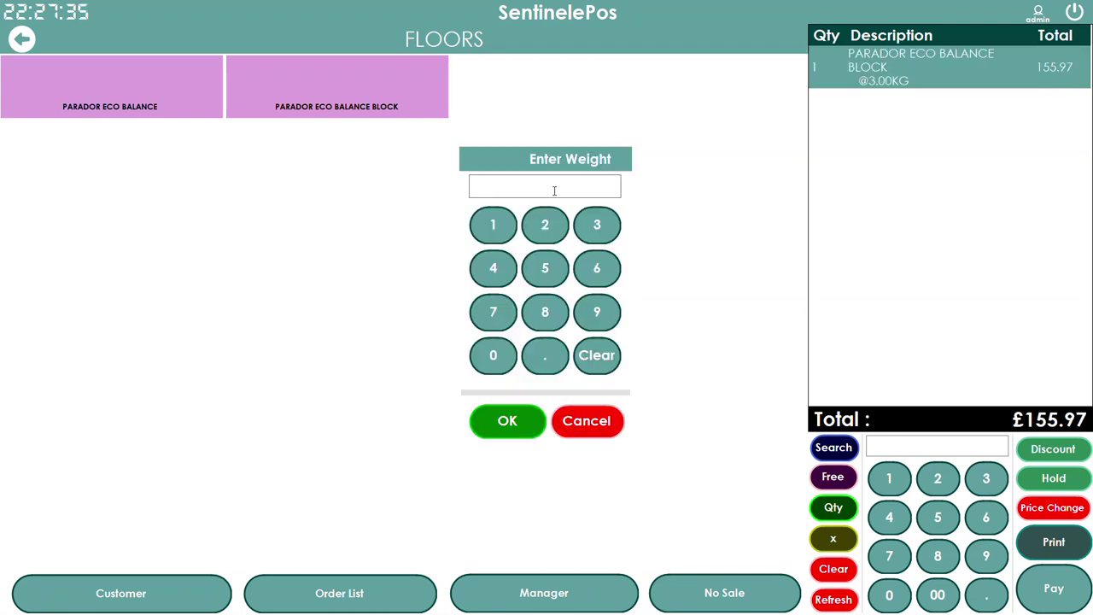
click(492, 224)
click(516, 421)
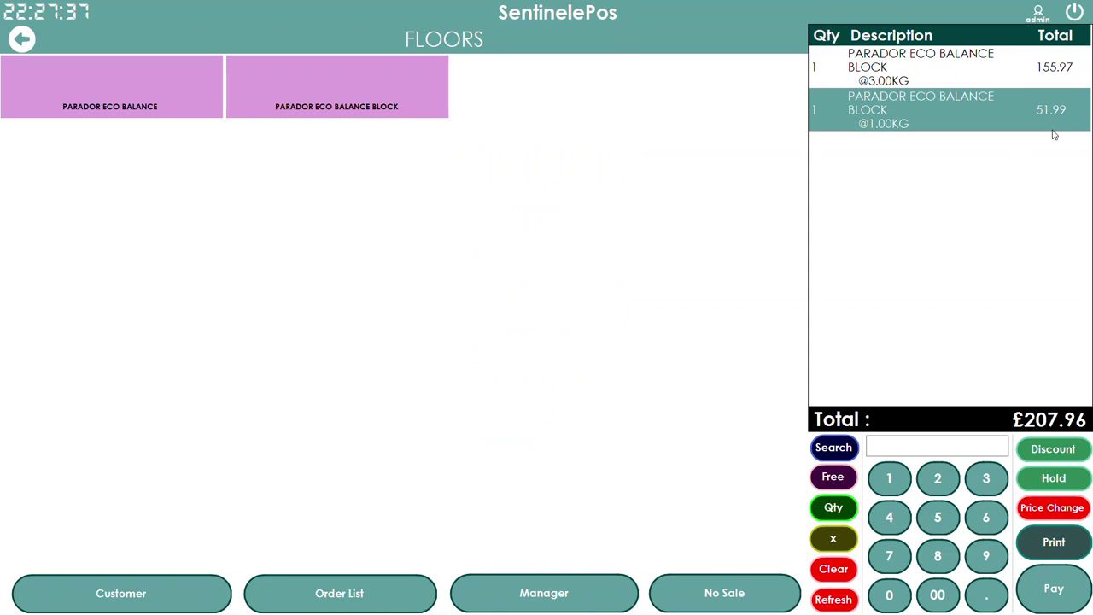
click(429, 112)
click(545, 224)
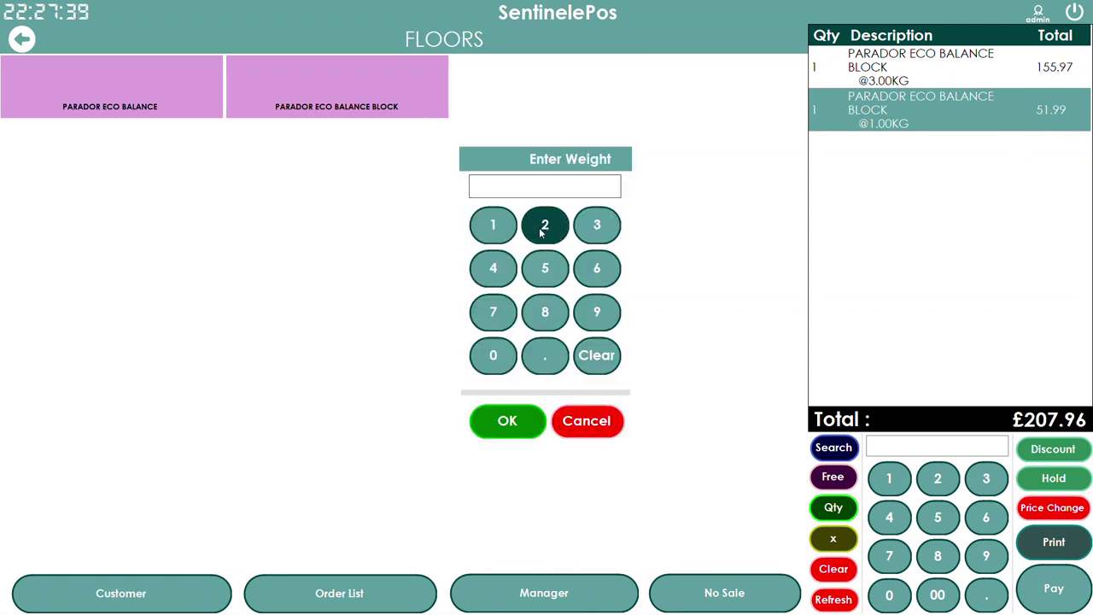
click(507, 420)
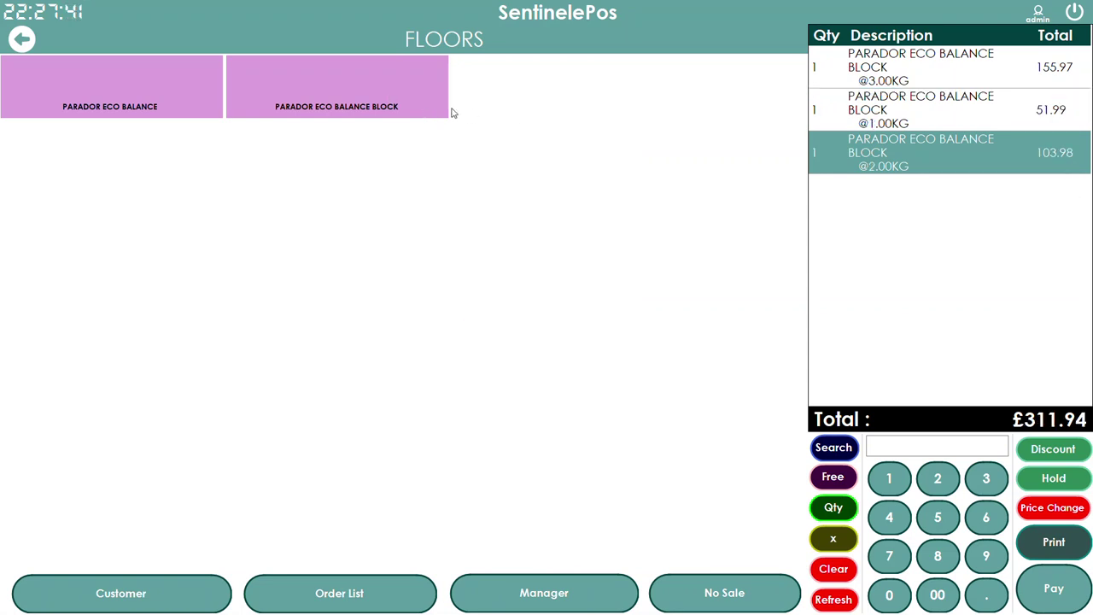
click(410, 111)
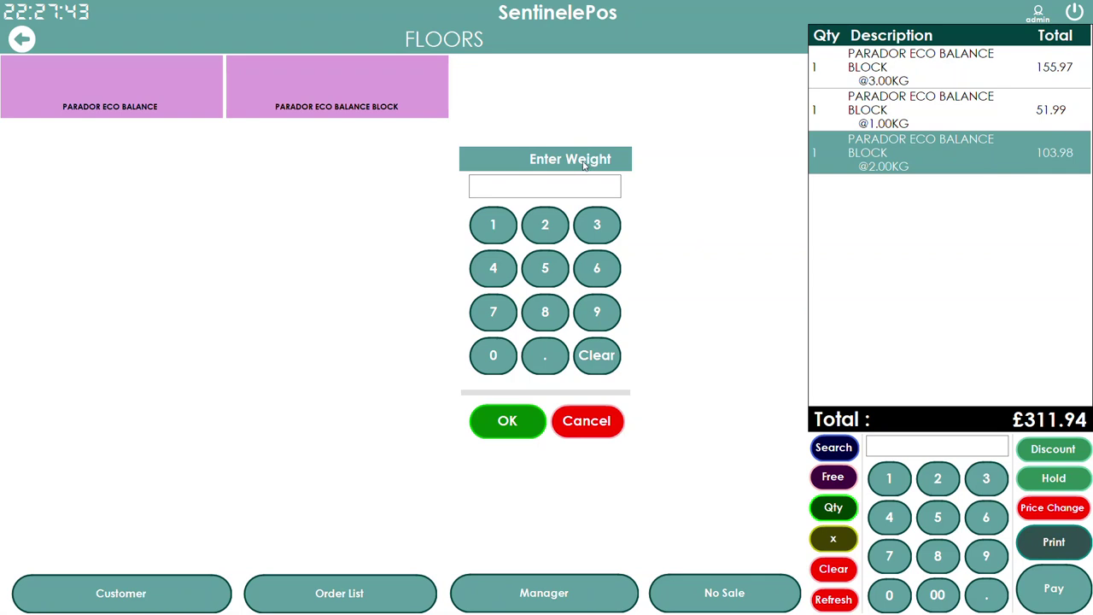
click(557, 434)
click(589, 433)
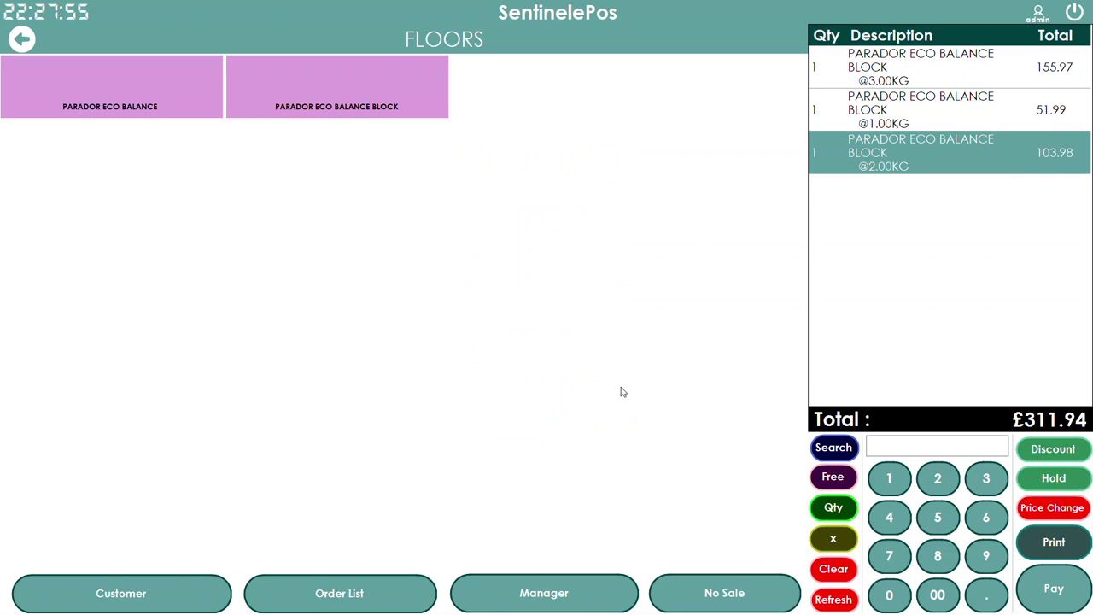
- Browse products in the Search list, close it, and open Configuration
click(22, 39)
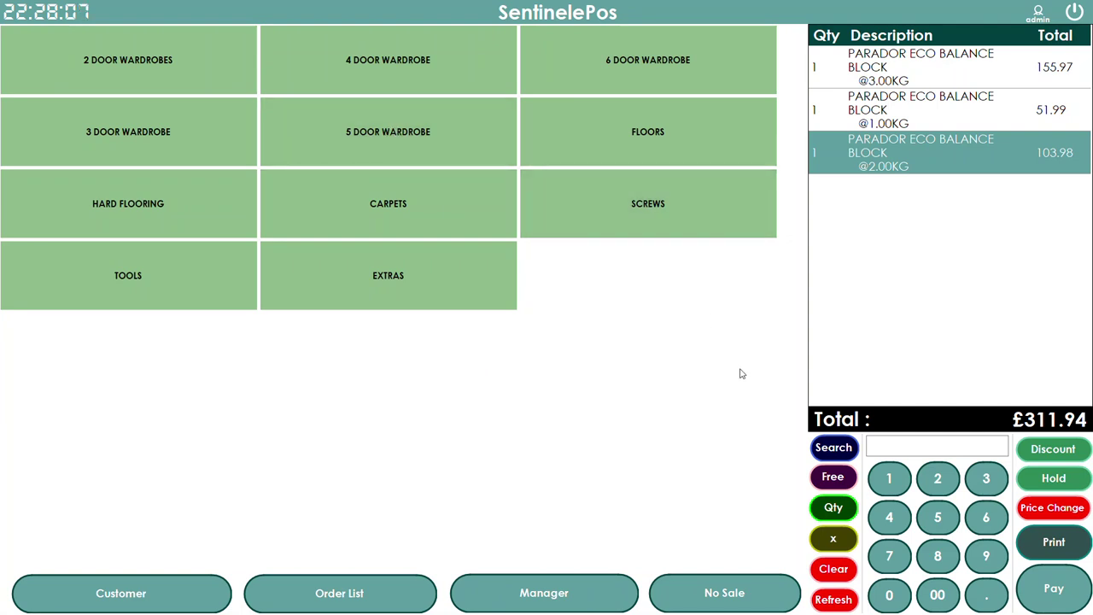
click(834, 449)
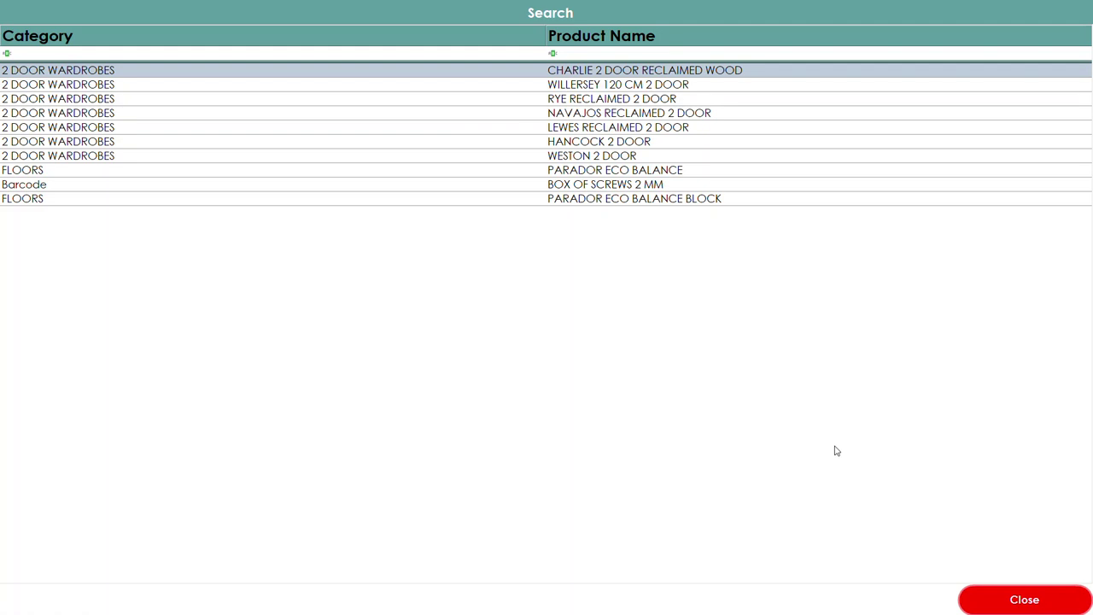
click(591, 116)
click(588, 155)
click(586, 181)
click(587, 202)
click(599, 158)
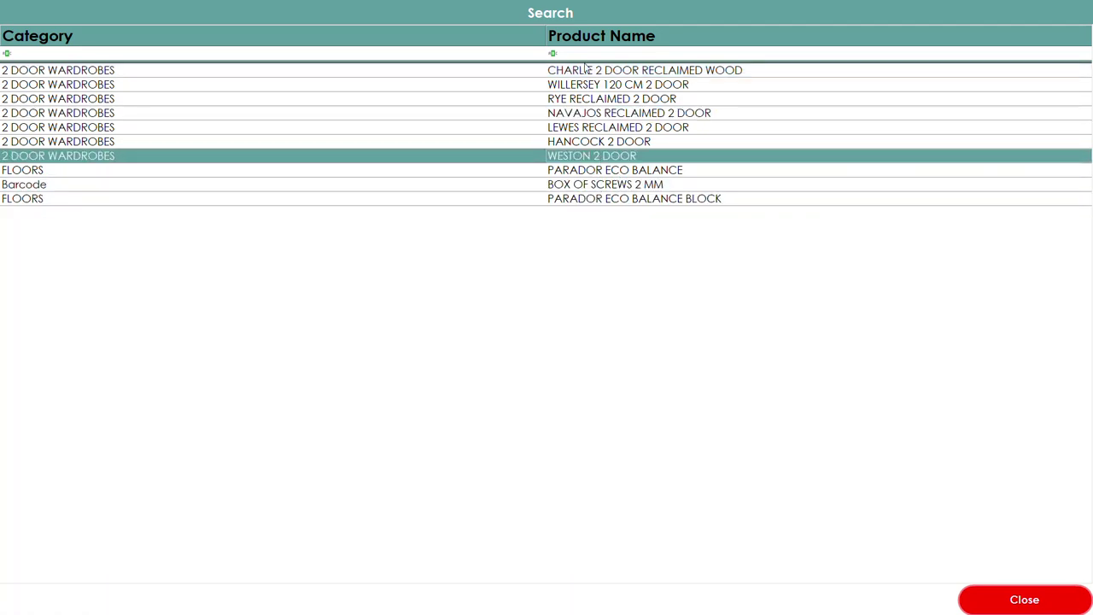
click(1000, 607)
click(627, 587)
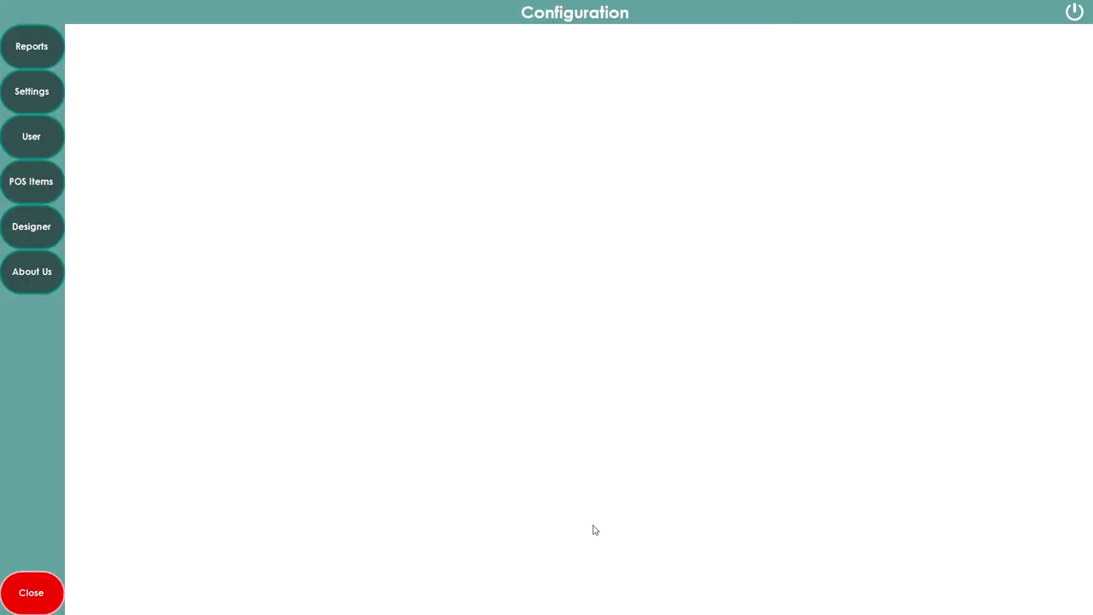
- Start a new product in the 2 DOOR WARDROBES category under POS Items > Products
click(38, 182)
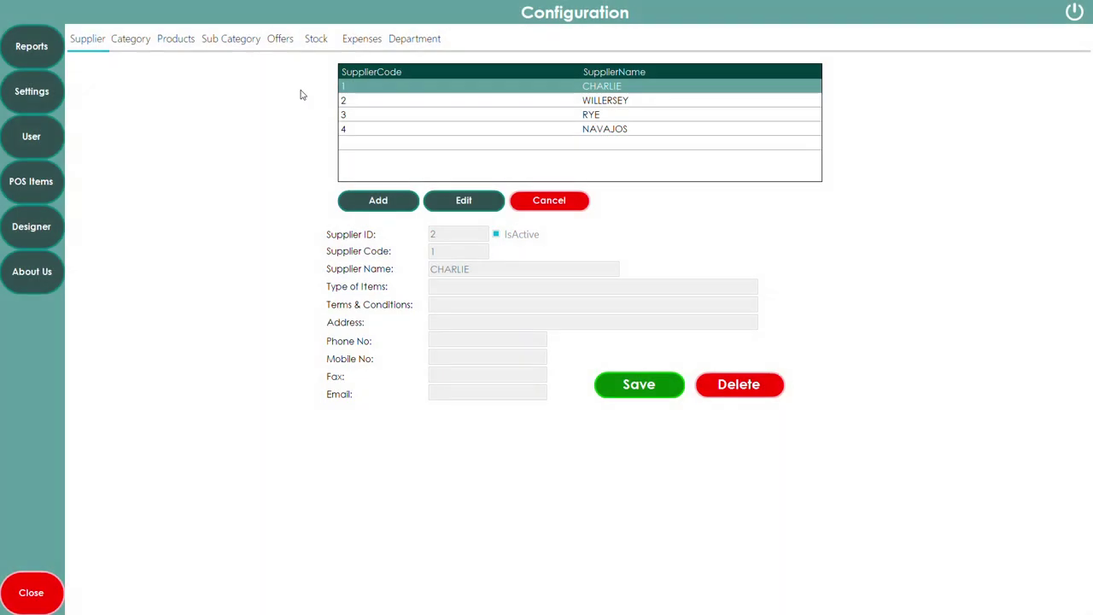
click(177, 40)
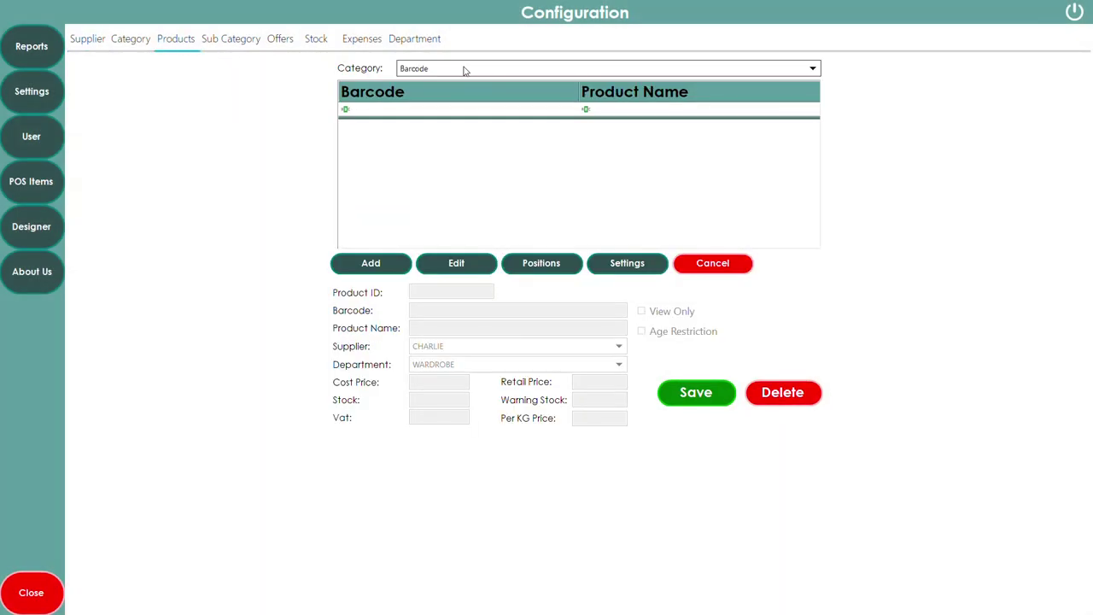
click(463, 71)
click(439, 99)
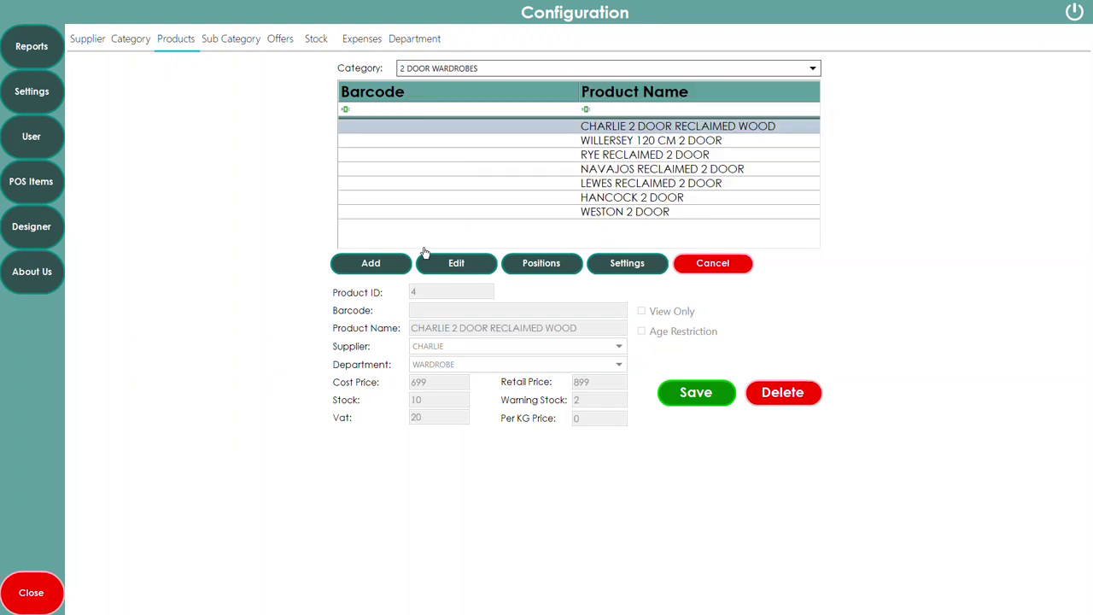
click(382, 267)
- Name it NEW 2 DOOR WARDROBE with supplier WILLERSEY and department WARDROBE
key(Tab)
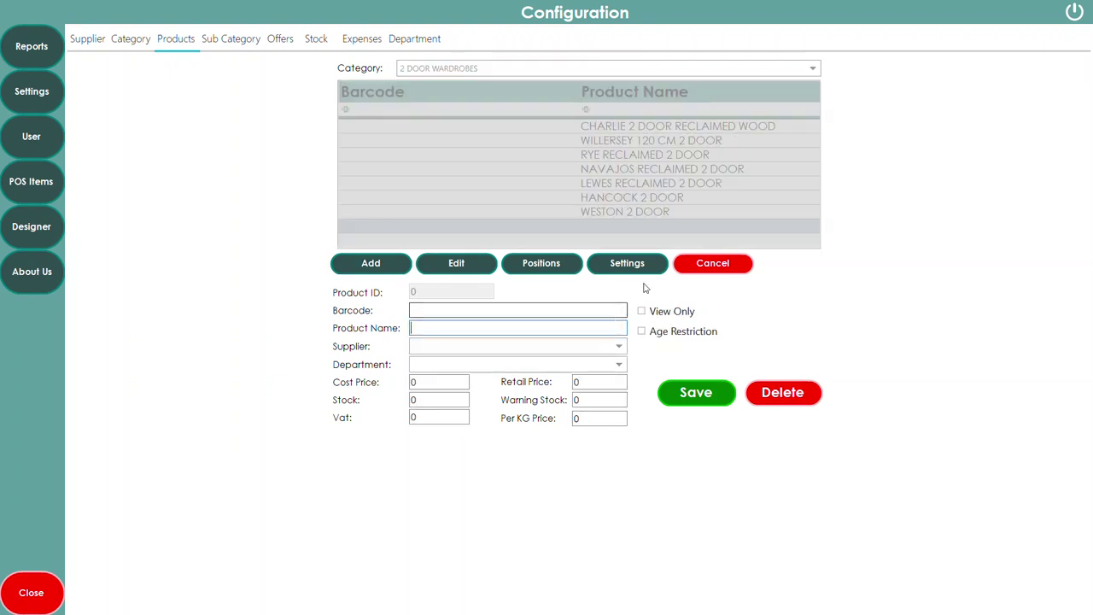
text(NEW 2 DOOR WARDROBE)
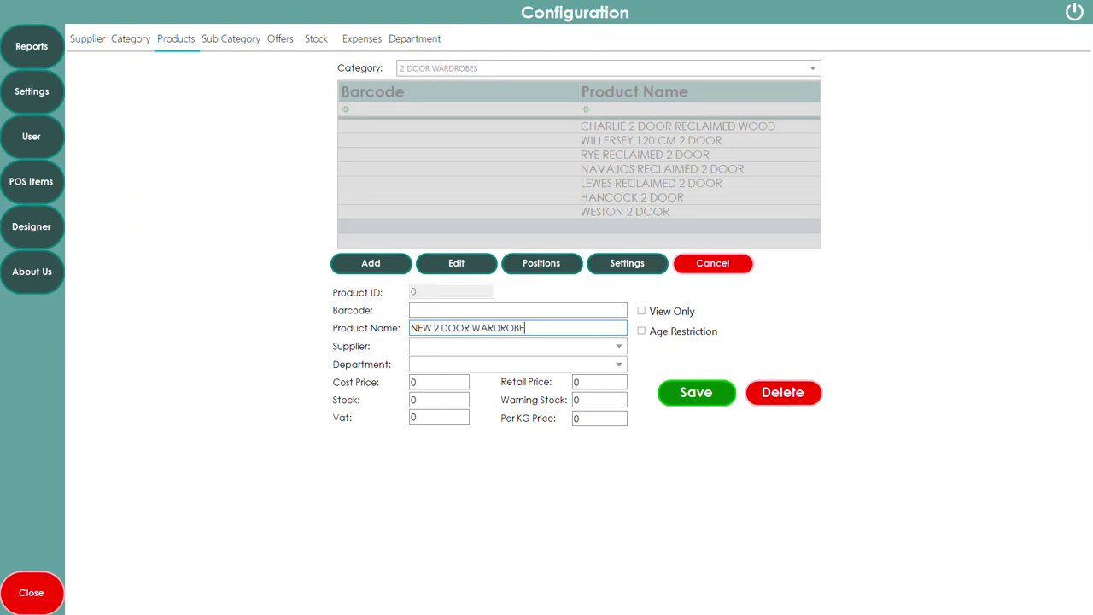
click(619, 345)
click(489, 370)
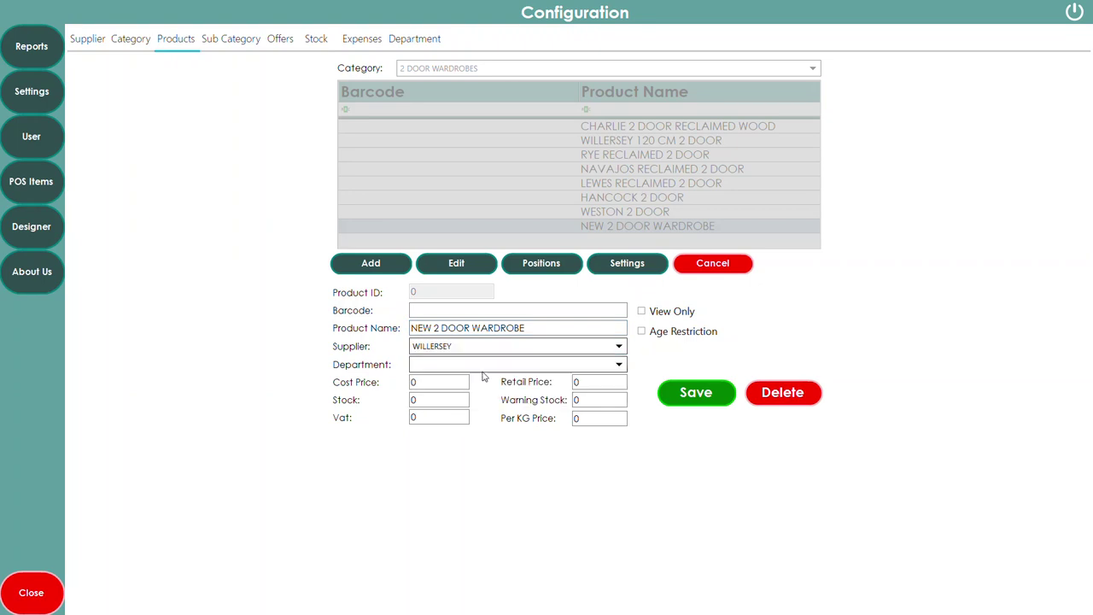
click(445, 365)
click(452, 379)
- Set retail price 499, VAT 20, stock 10 and warning stock 2
click(428, 381)
click(586, 382)
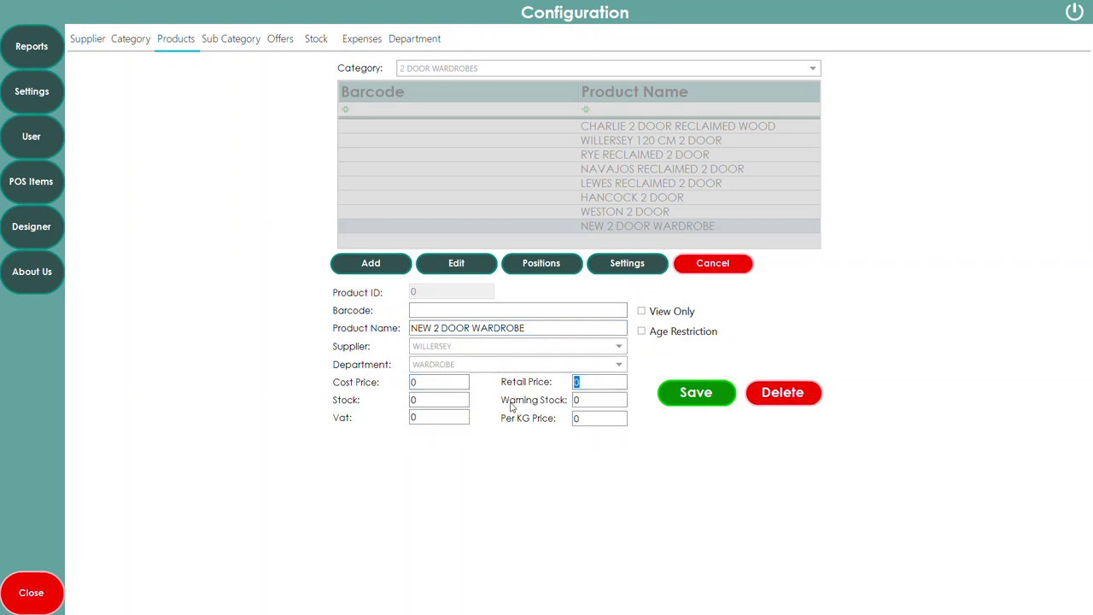
text(499)
click(418, 417)
text(20)
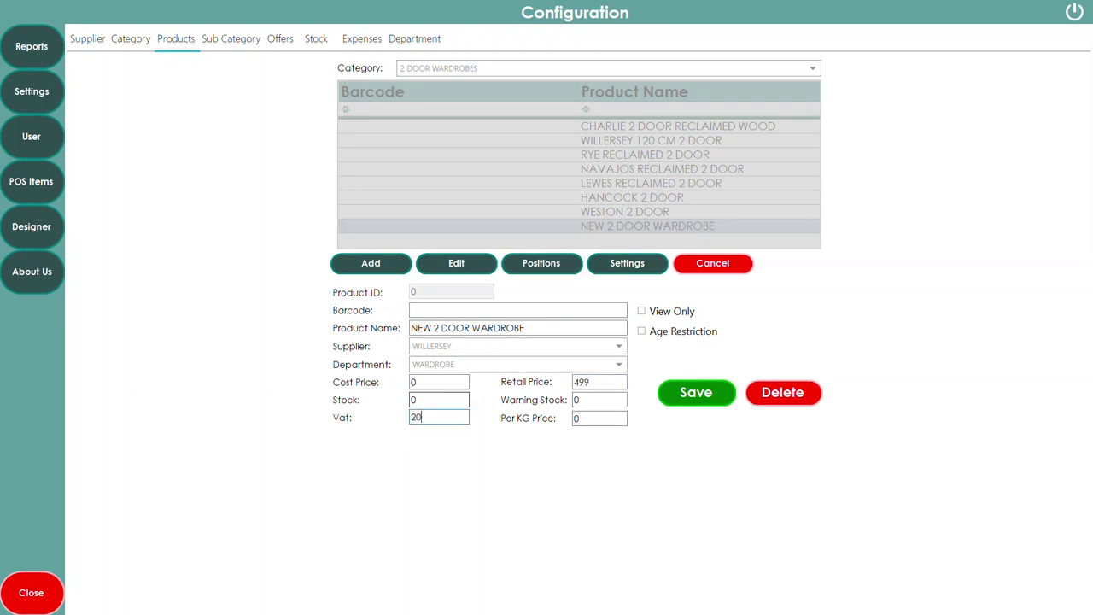
click(427, 399)
text(10)
key(Tab)
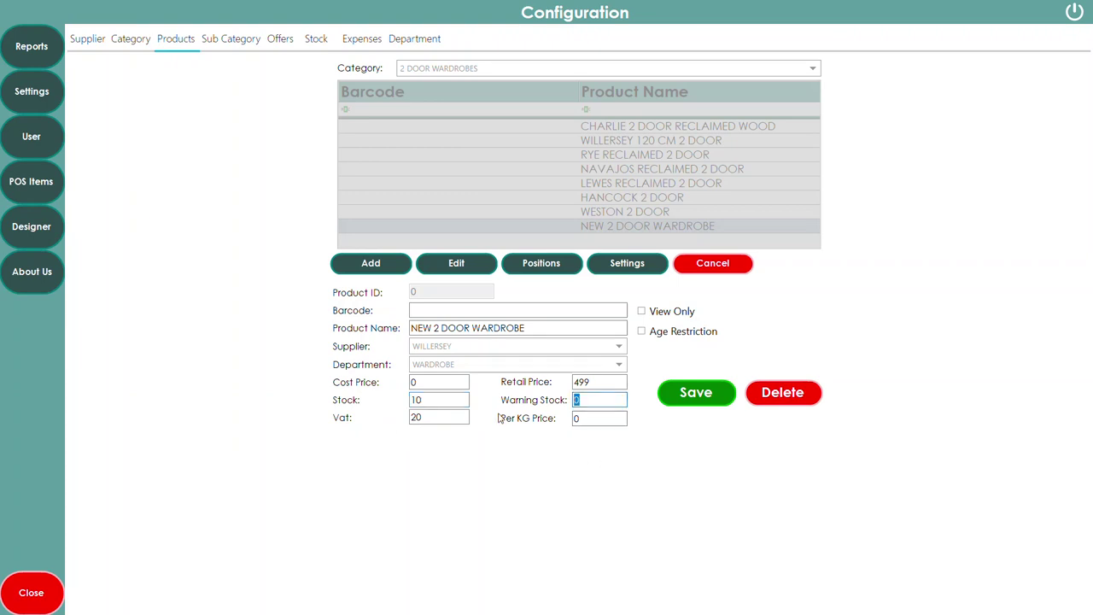
text(2)
- Save the new wardrobe product and return to the till
click(698, 401)
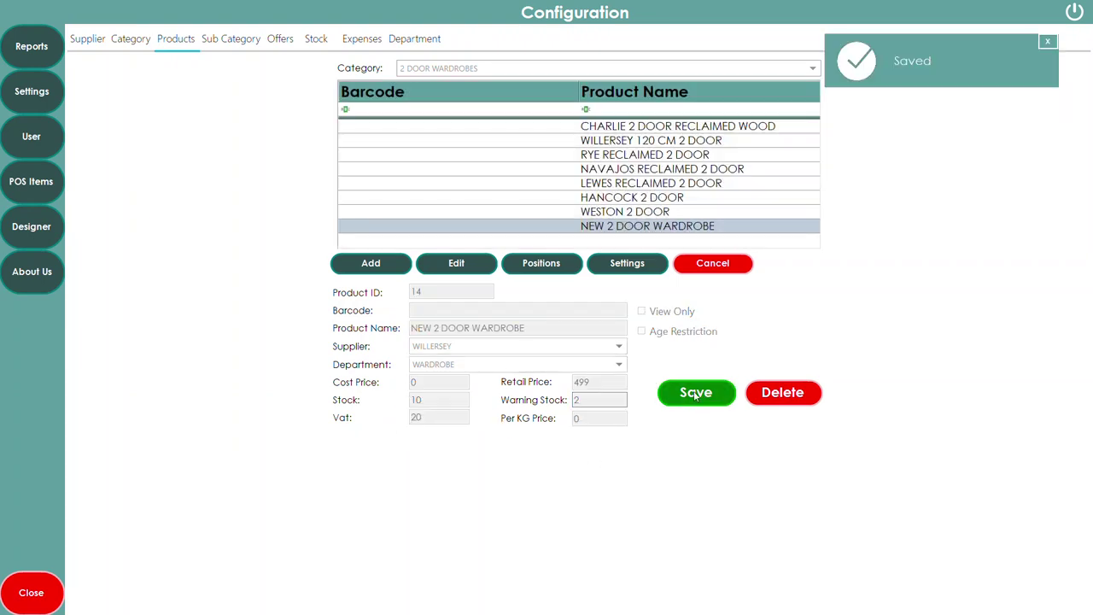
click(647, 229)
click(27, 592)
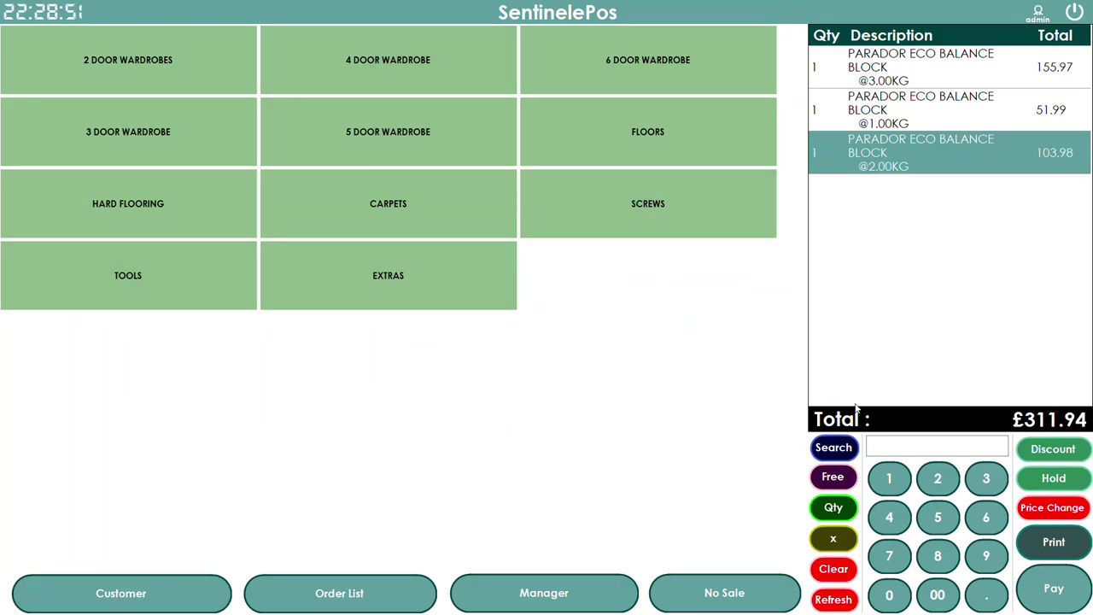
- Add NEW 2 DOOR WARDROBE via Search filtered by 'NE', then BOX OF SCREWS 2 MM by barcode
click(834, 449)
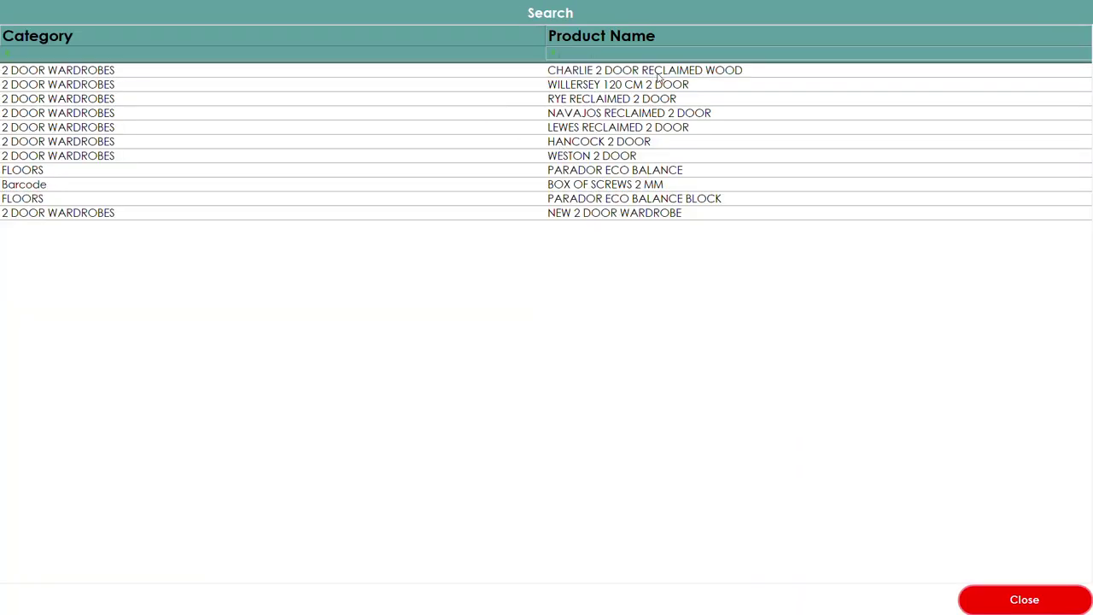
text(NEW)
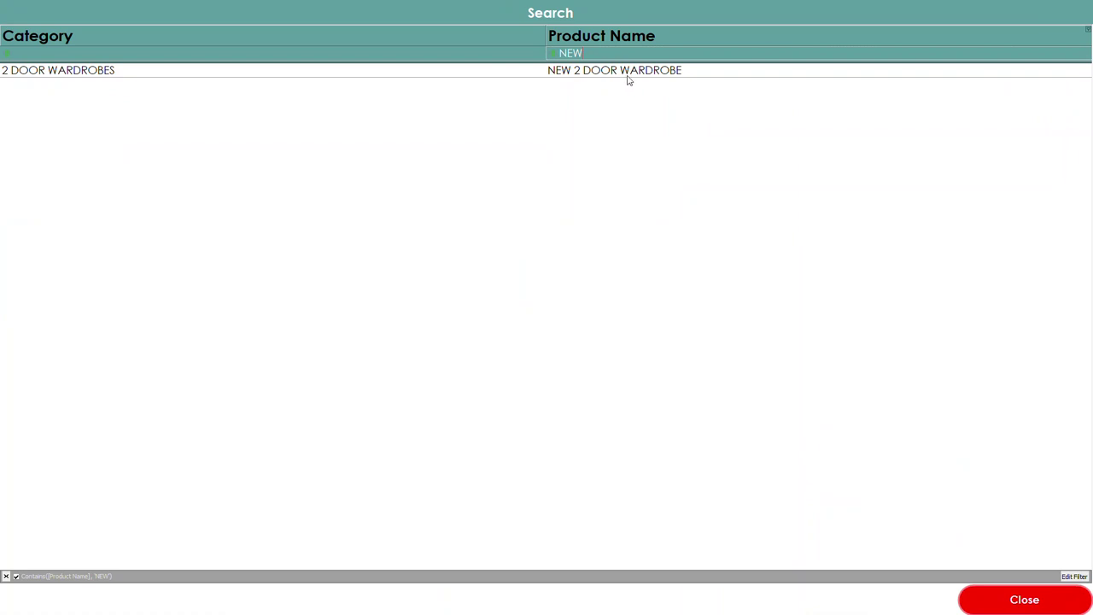
double_click(624, 75)
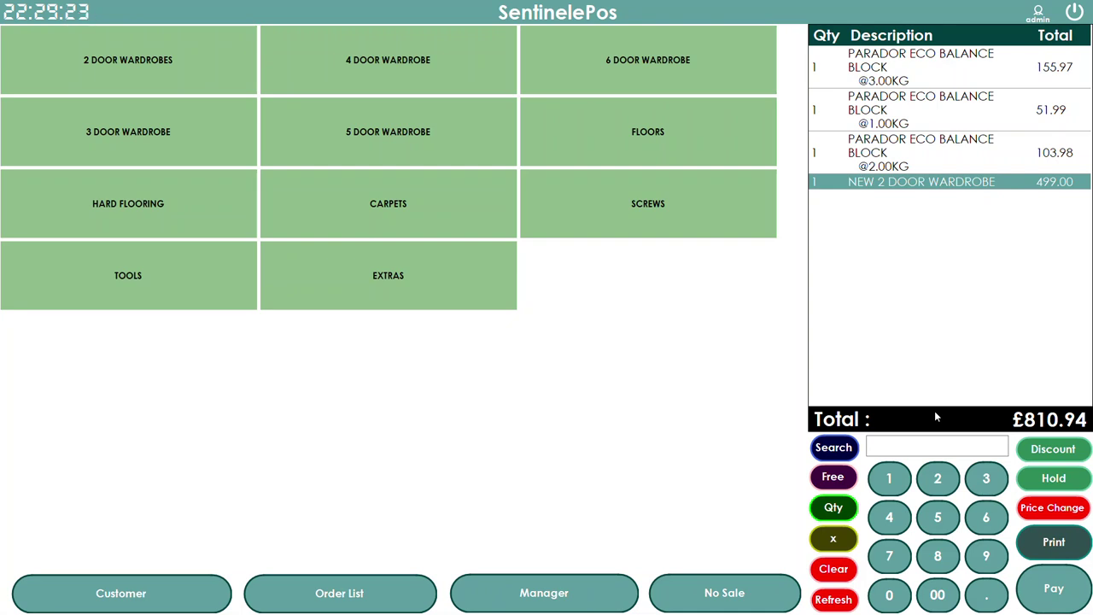
key(Return)
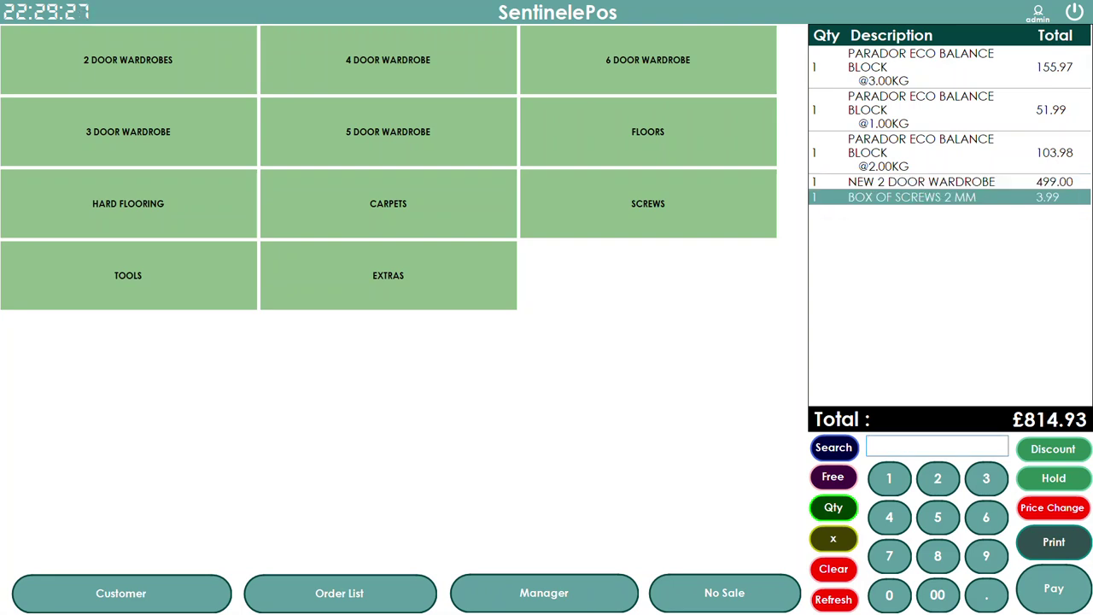
- Void the @2.00KG PARADOR ECO BALANCE BLOCK line, leaving a £710.95 total
click(995, 121)
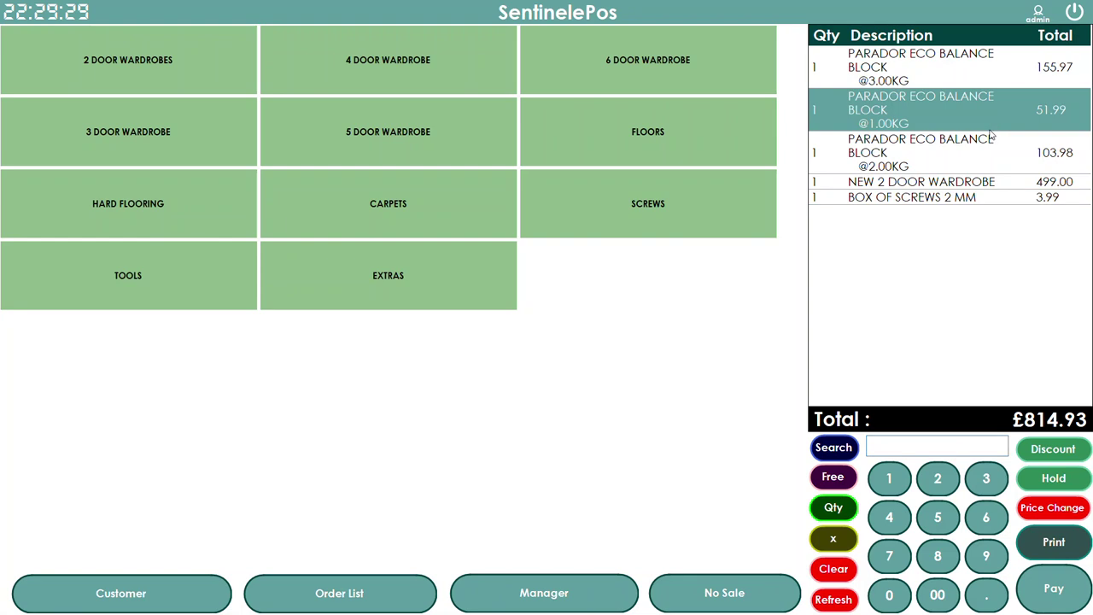
click(958, 170)
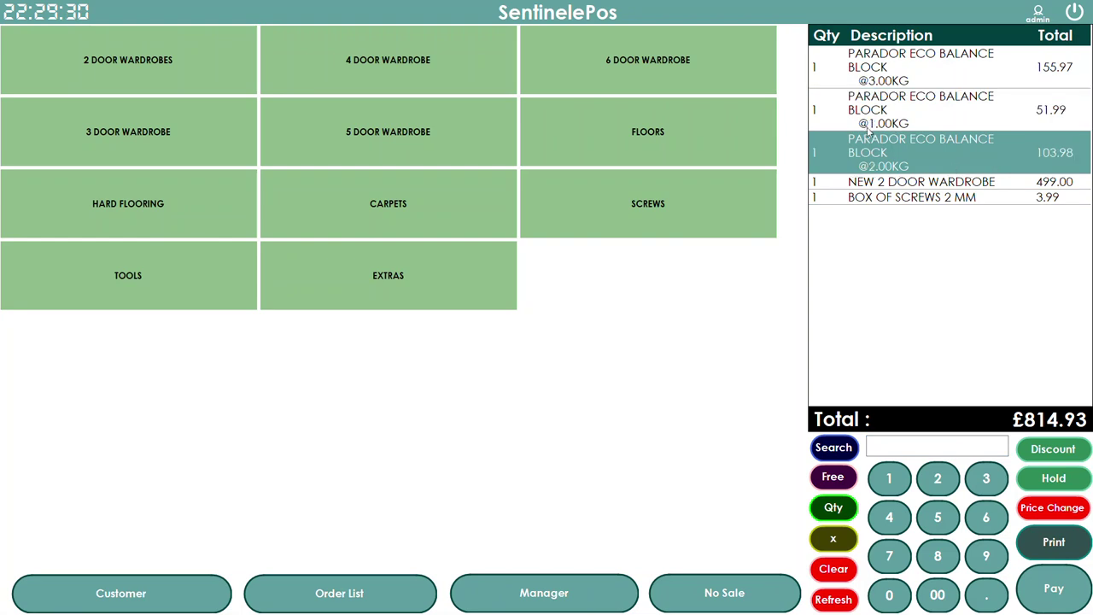
click(835, 541)
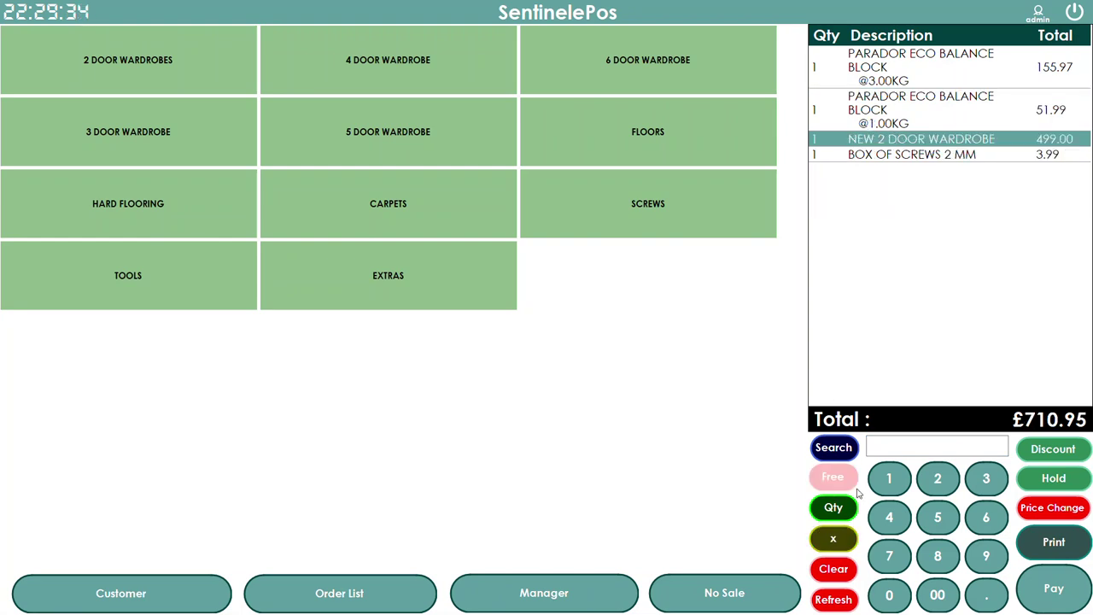
click(838, 601)
- Add the WILLERSEY 120 CM, RYE RECLAIMED and NAVAJOS RECLAIMED 2-door wardrobes to the order
click(649, 89)
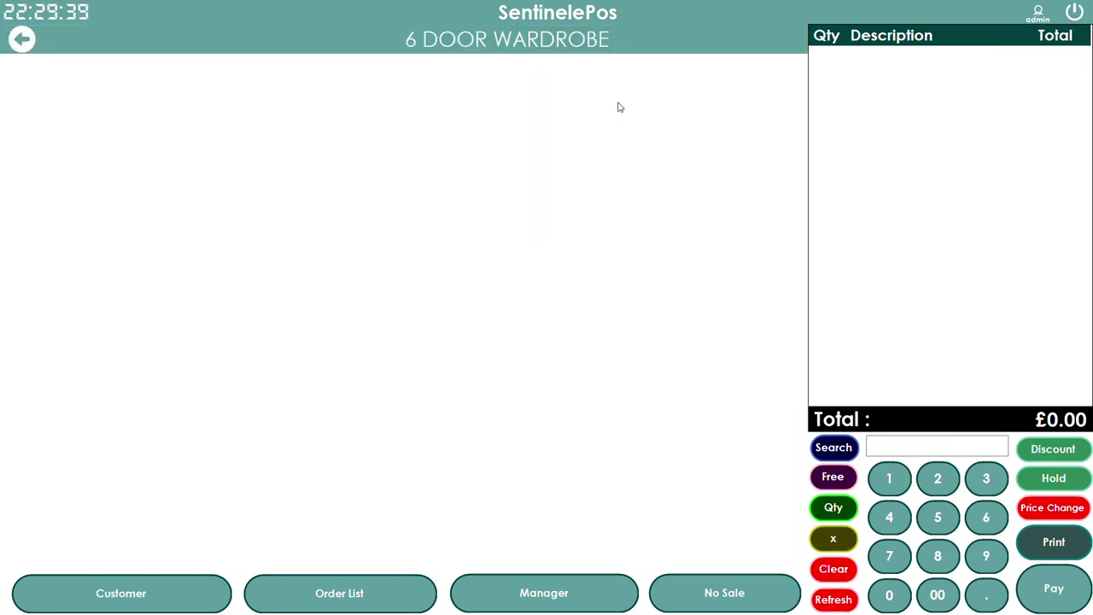
click(22, 38)
click(60, 57)
click(192, 133)
click(322, 144)
click(448, 145)
click(22, 38)
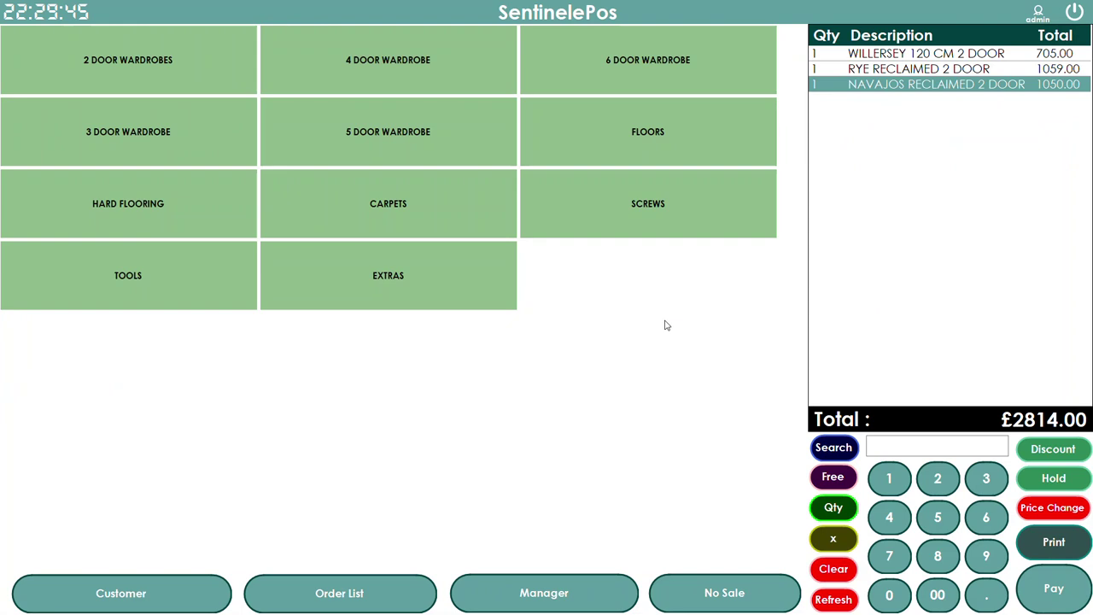
- Add the BOX OF SCREWS 2 MM at 3.99 by barcode, bringing the total to £2817.99
click(678, 236)
click(22, 38)
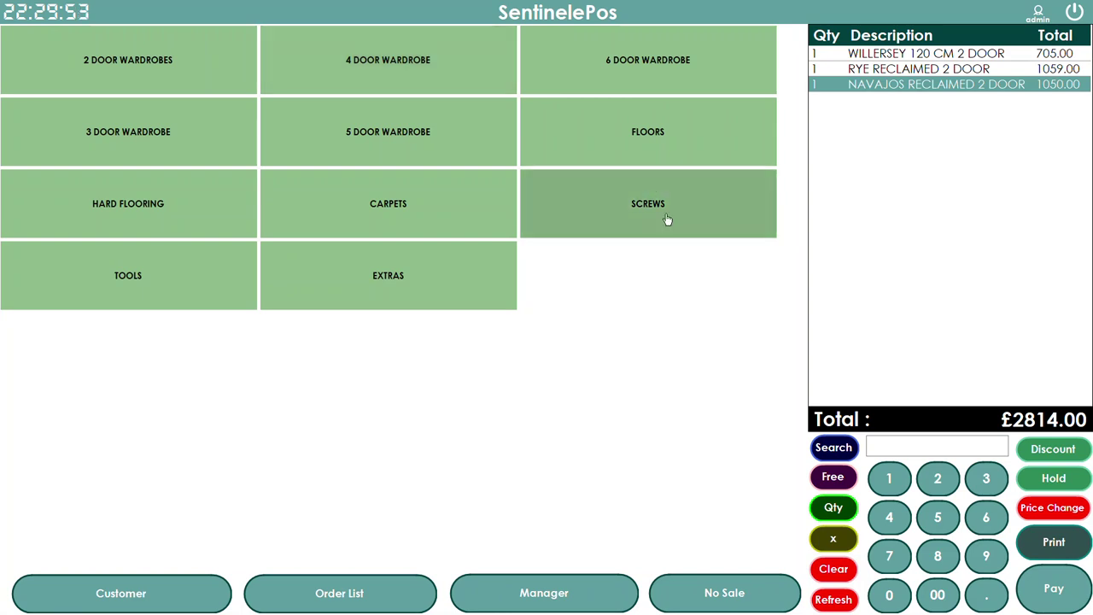
click(905, 444)
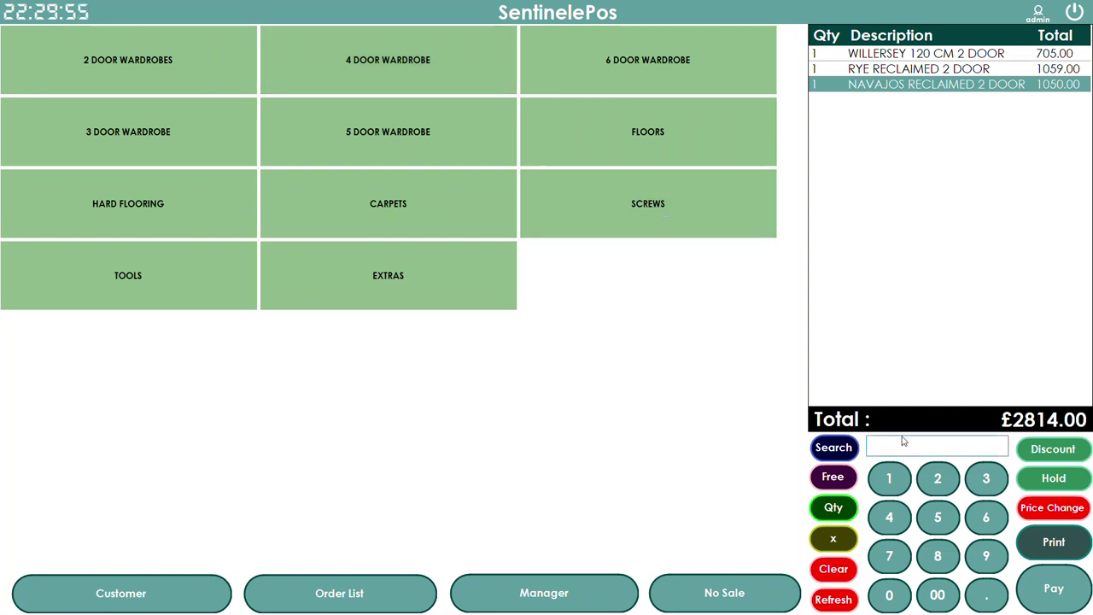
key(Return)
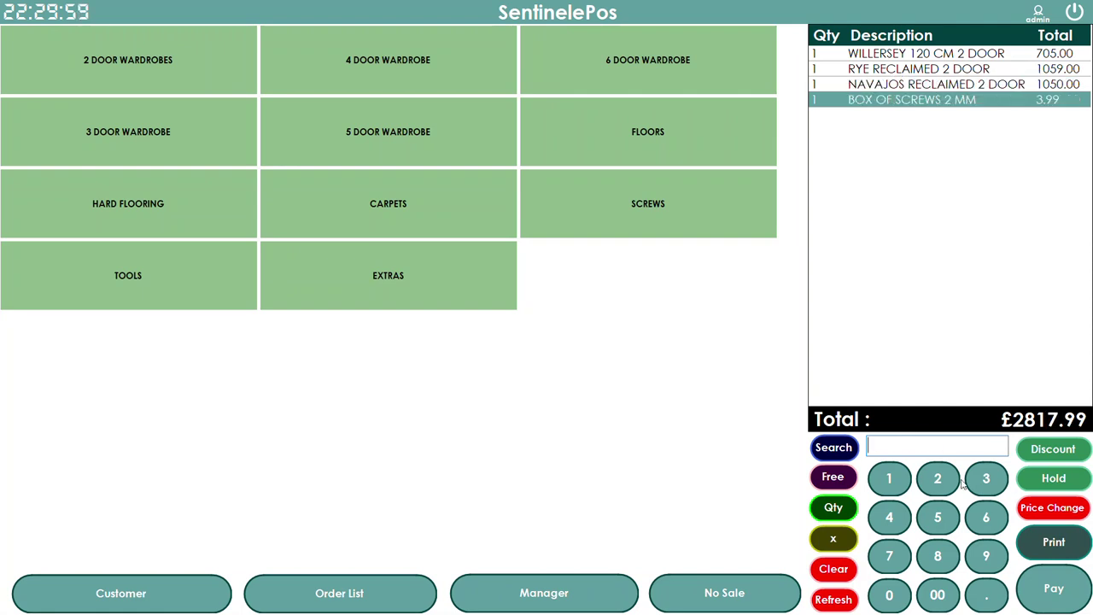
- Set the screws line quantity to 2
click(833, 507)
click(545, 229)
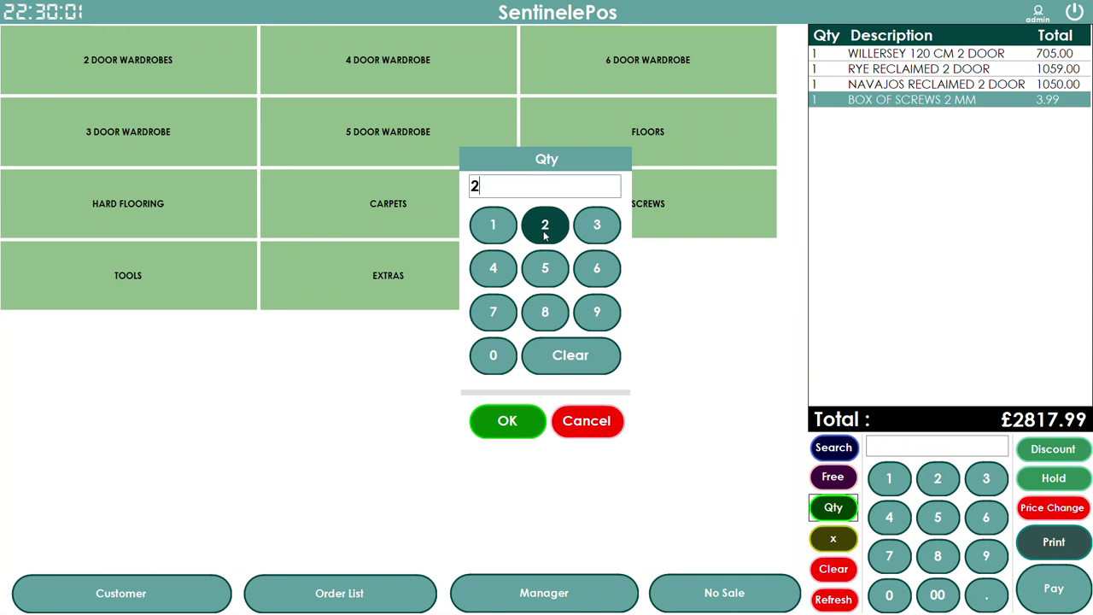
click(502, 420)
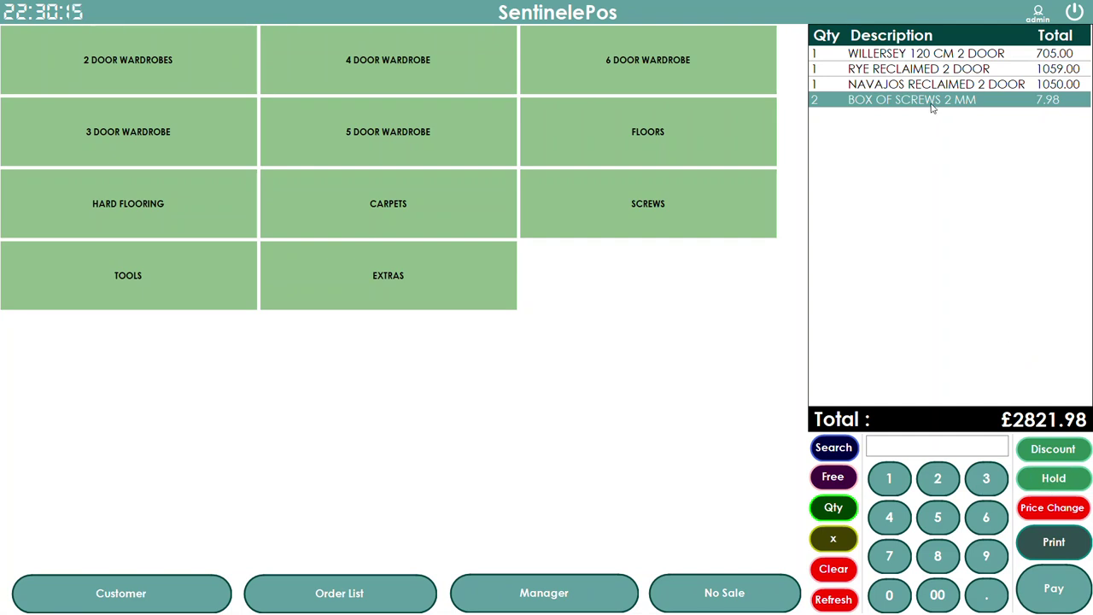
- Clear the sale to £0.00 and bring up the Price Change form
click(137, 50)
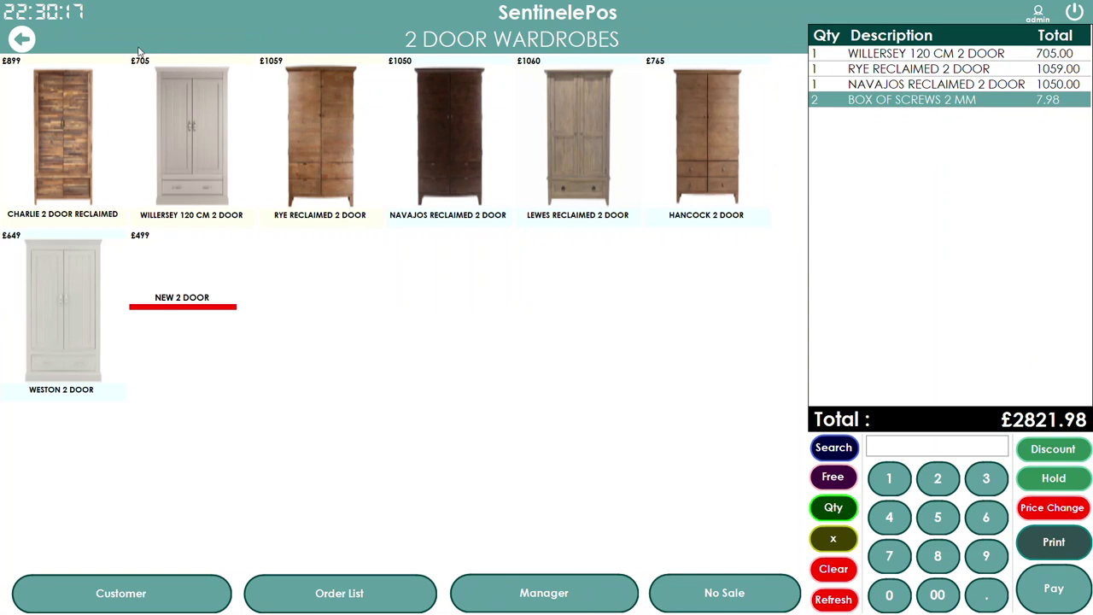
click(22, 45)
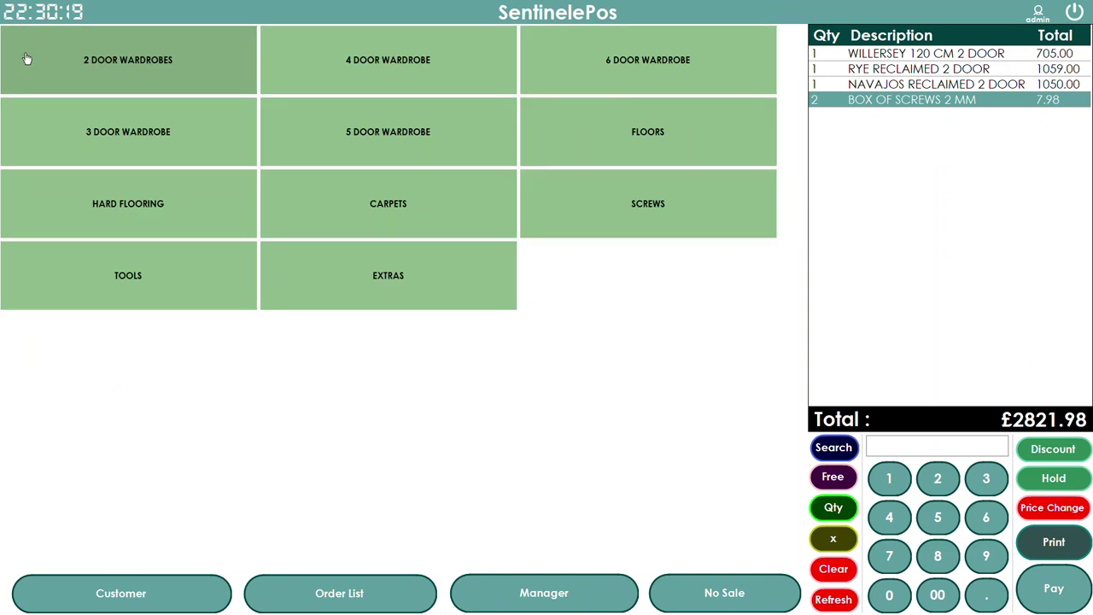
click(833, 599)
click(1043, 514)
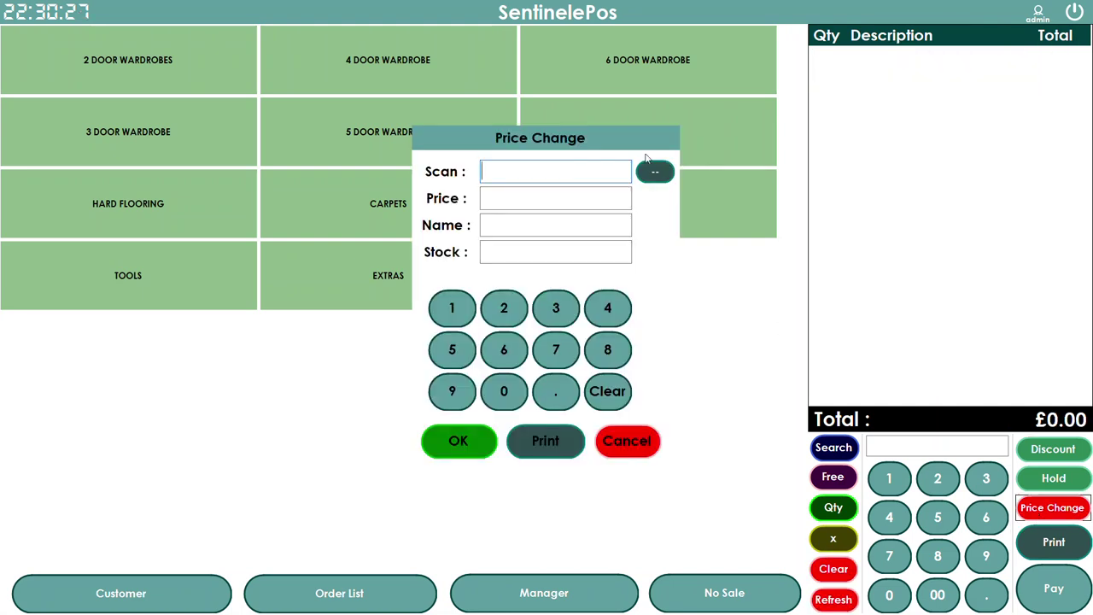
text(619659000431)
key(Return)
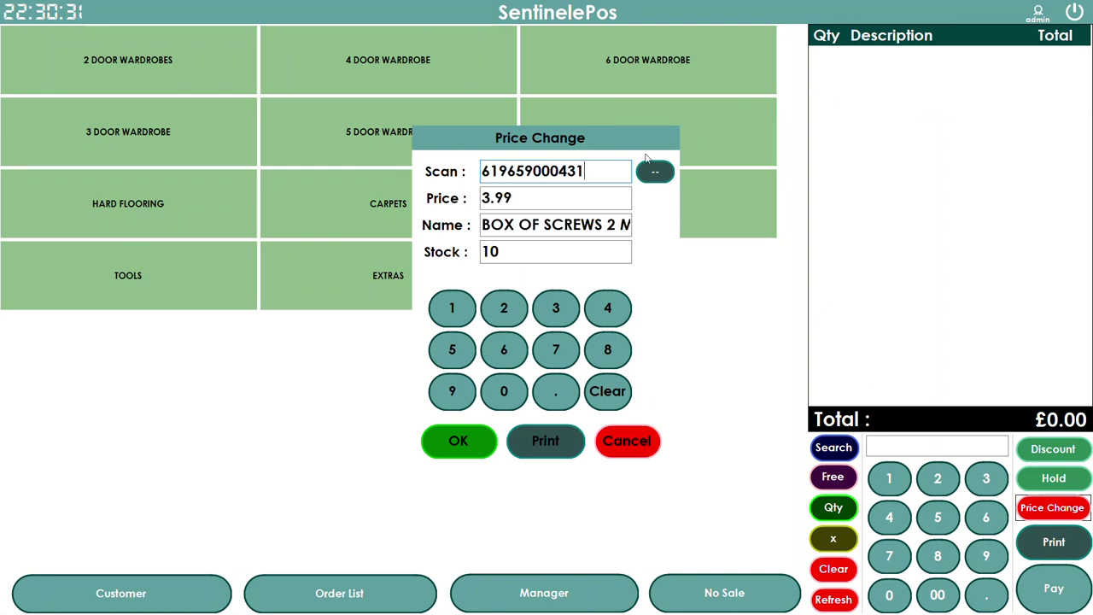
click(555, 198)
click(607, 391)
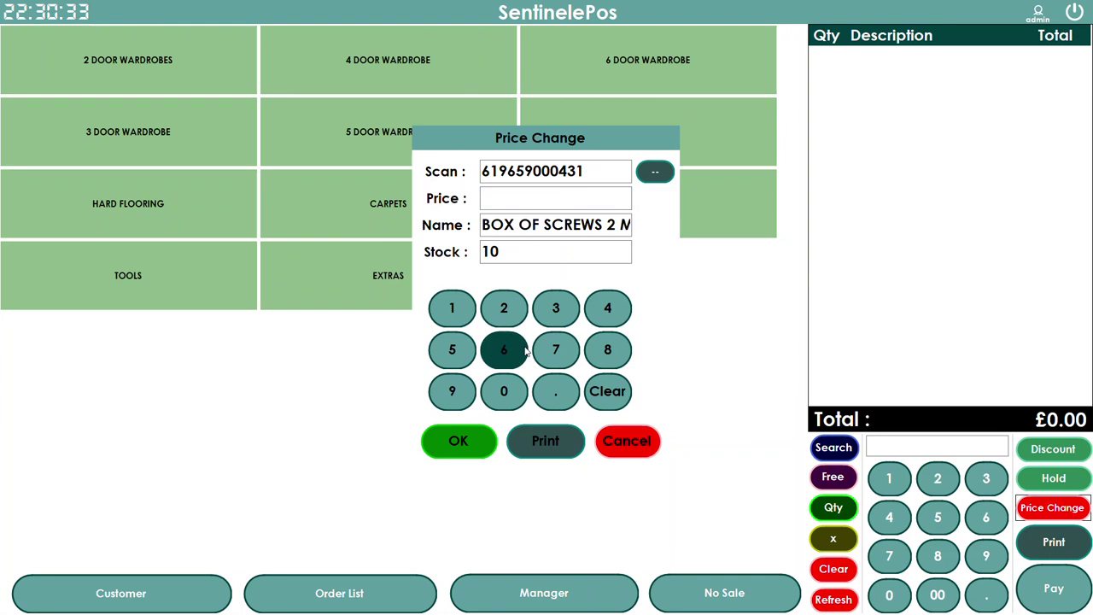
click(504, 309)
click(556, 391)
click(559, 352)
click(605, 350)
click(478, 442)
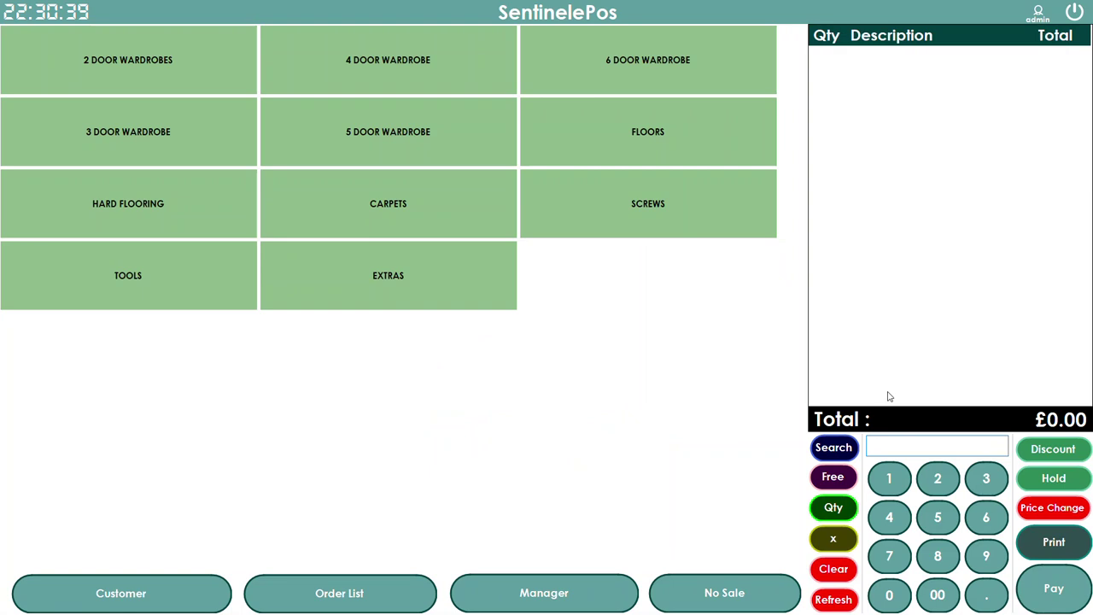
key(Return)
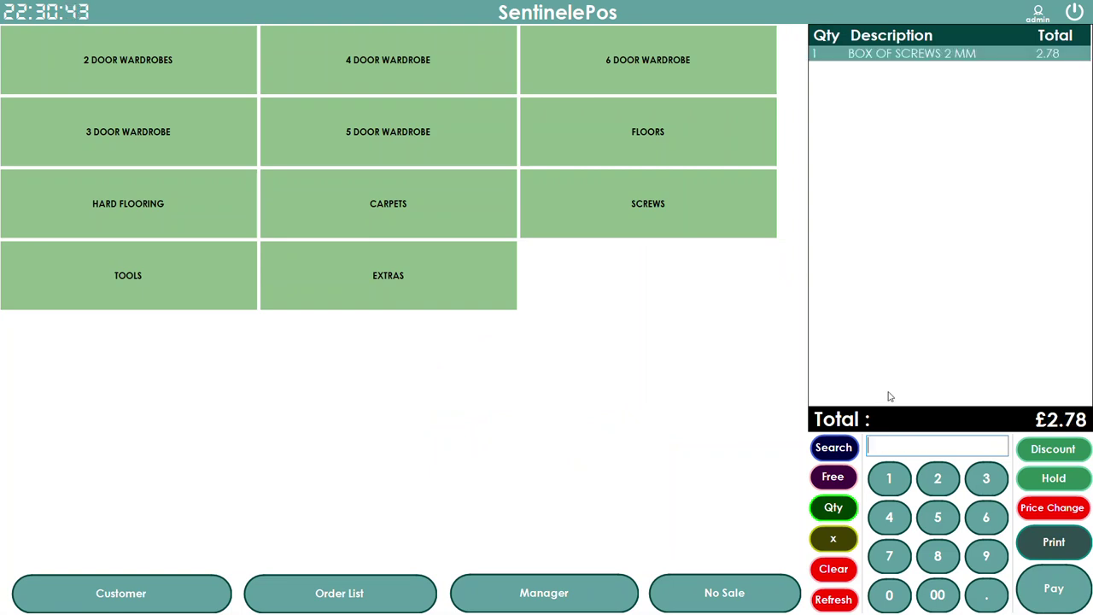
click(833, 537)
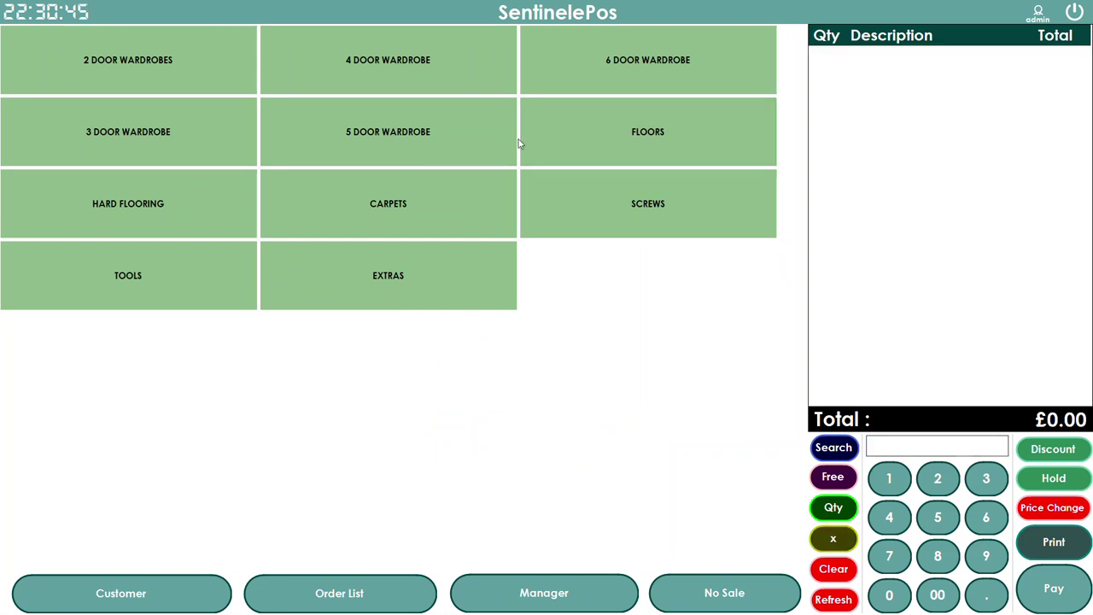
- Add and remove a Charlie 2 Door wardrobe, then add it with a keyed-in 799 price
click(171, 79)
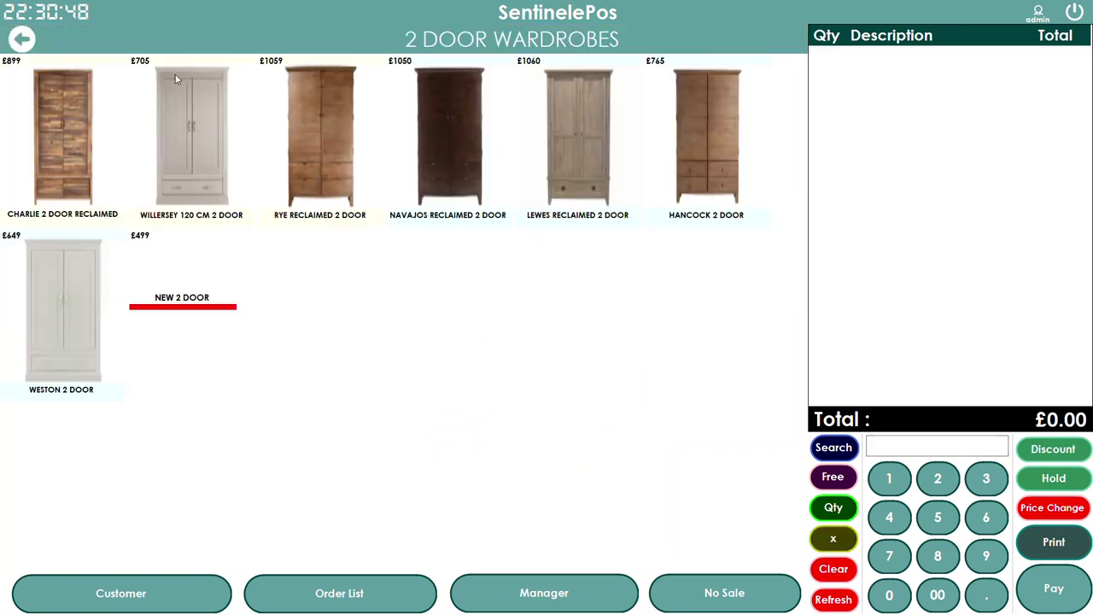
click(49, 93)
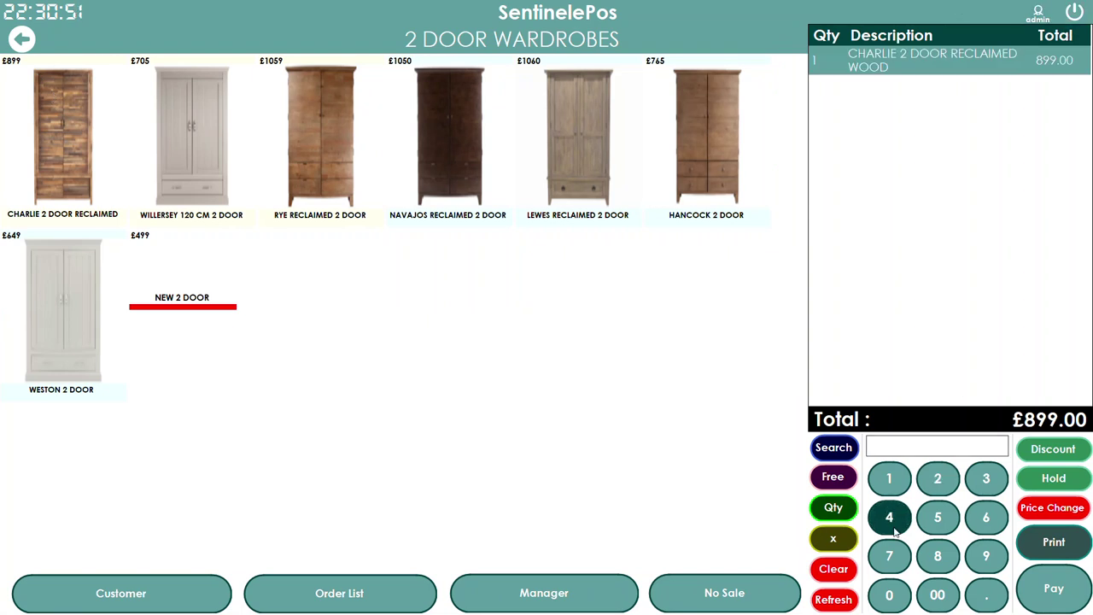
click(844, 545)
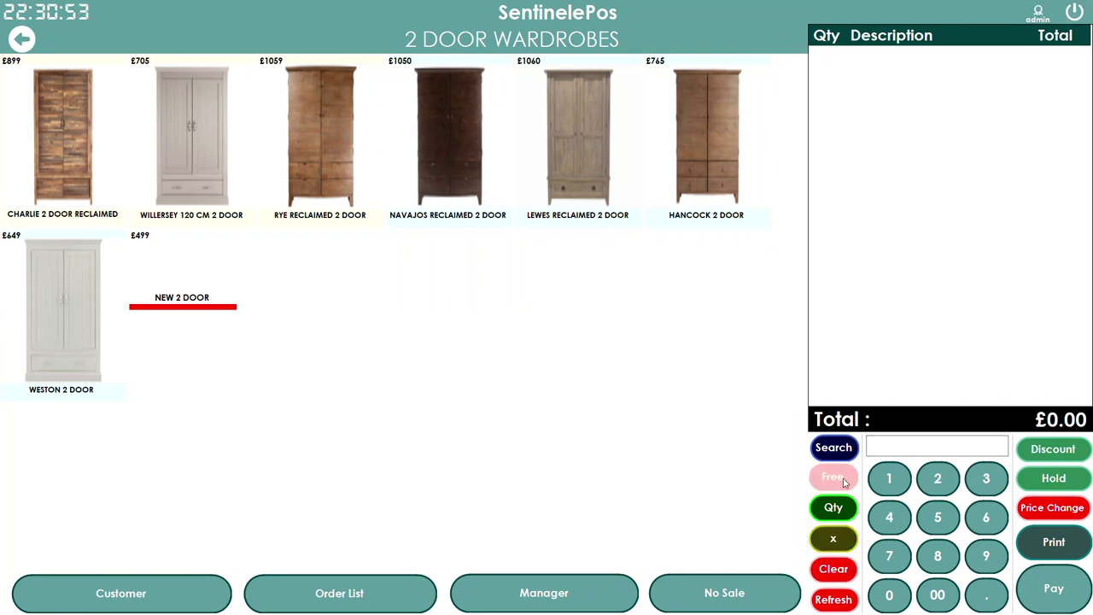
click(889, 556)
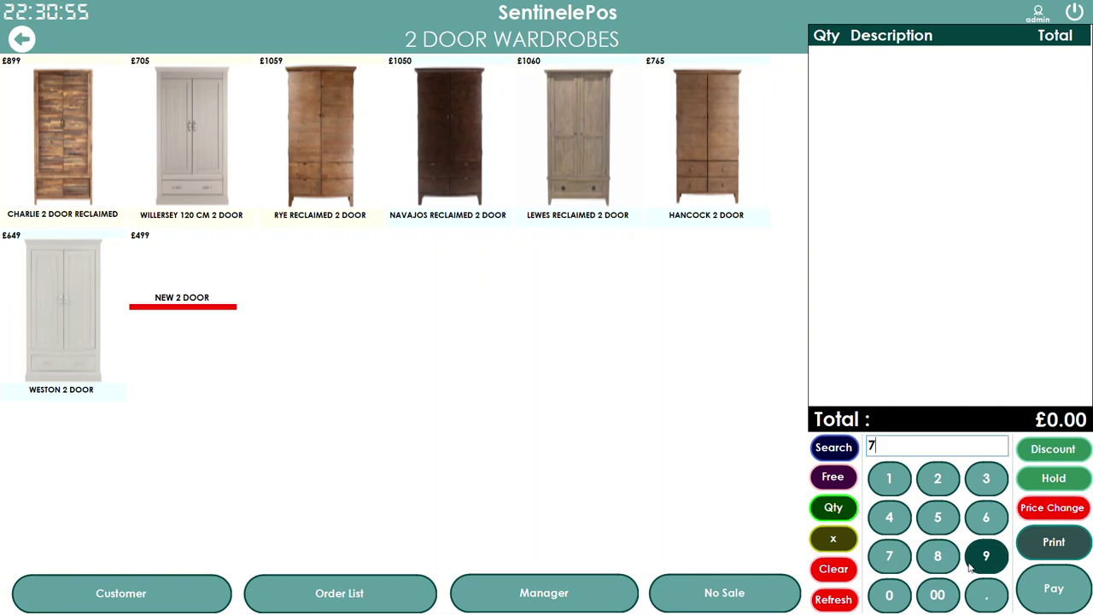
click(987, 555)
click(986, 555)
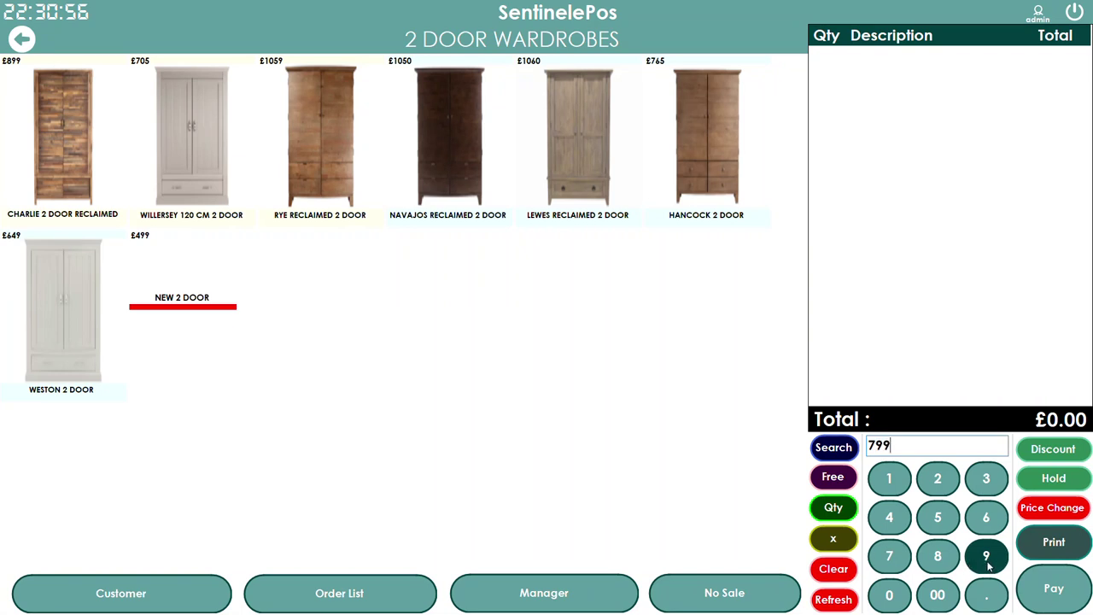
click(74, 184)
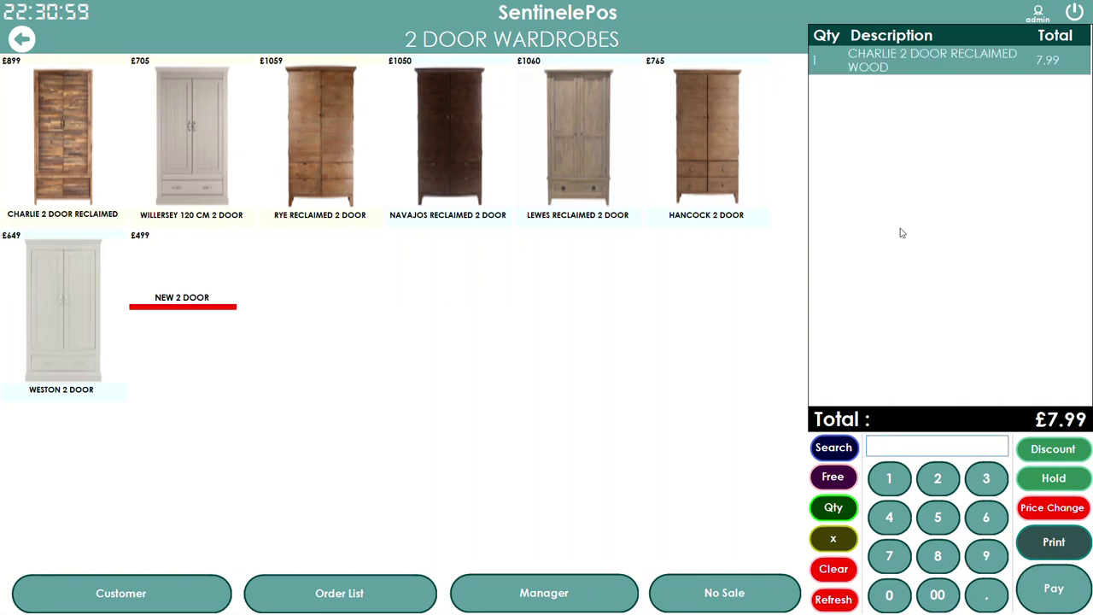
- Add Charlie at 799.00, clear both Charlie lines, and re-add it at its 899.00 list price
click(890, 558)
click(989, 559)
click(989, 560)
click(938, 596)
click(96, 186)
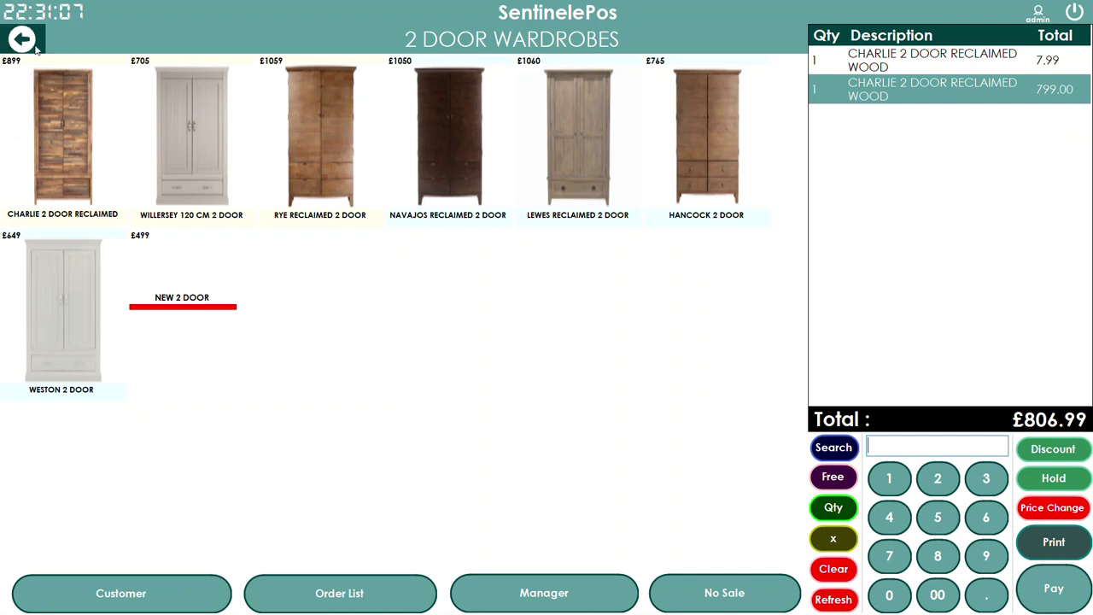
click(846, 542)
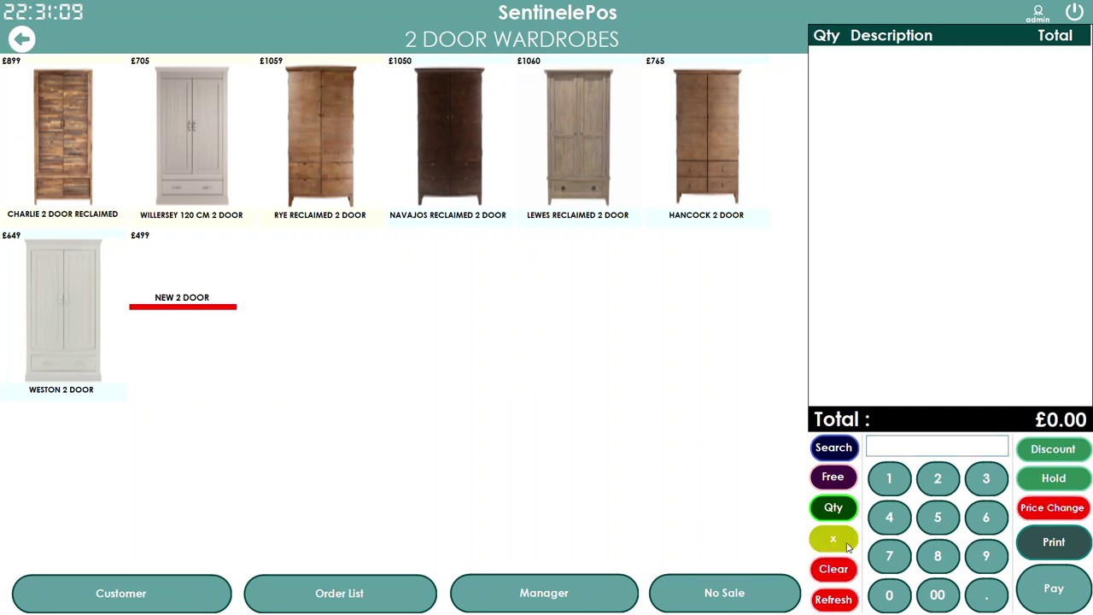
click(54, 103)
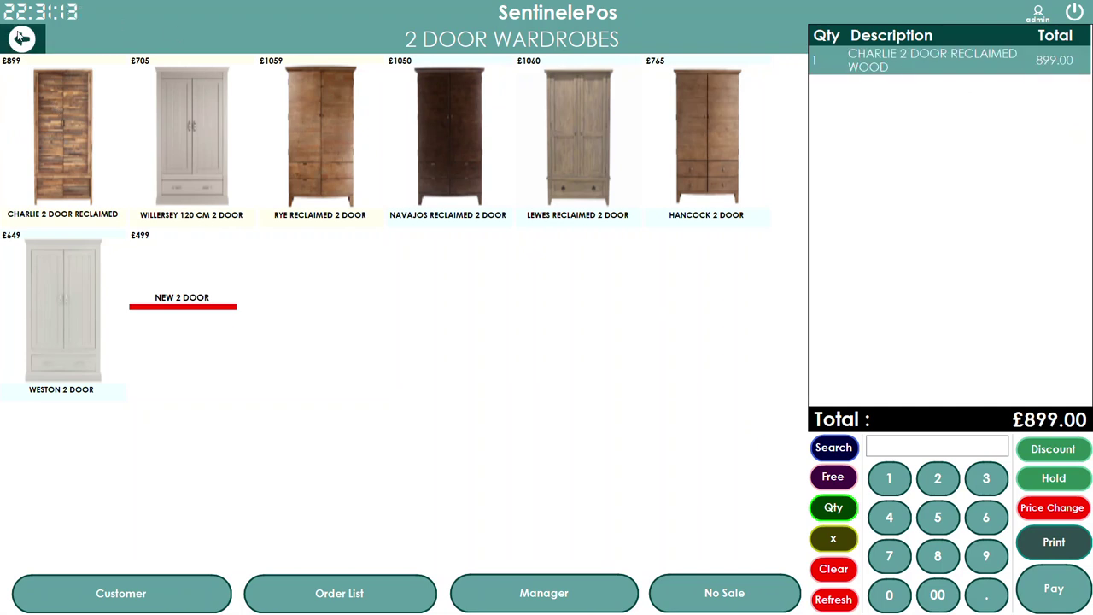
click(21, 37)
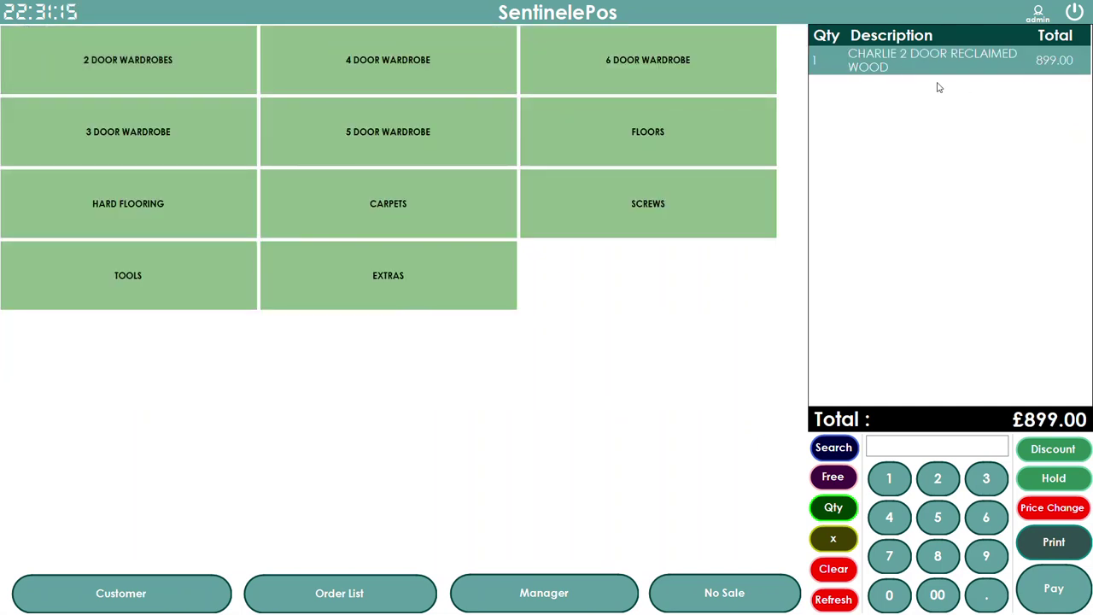
- In Manager product settings, edit Charlie 2 Door Reclaimed Wood's cost price from 699 to 599 and save
click(564, 591)
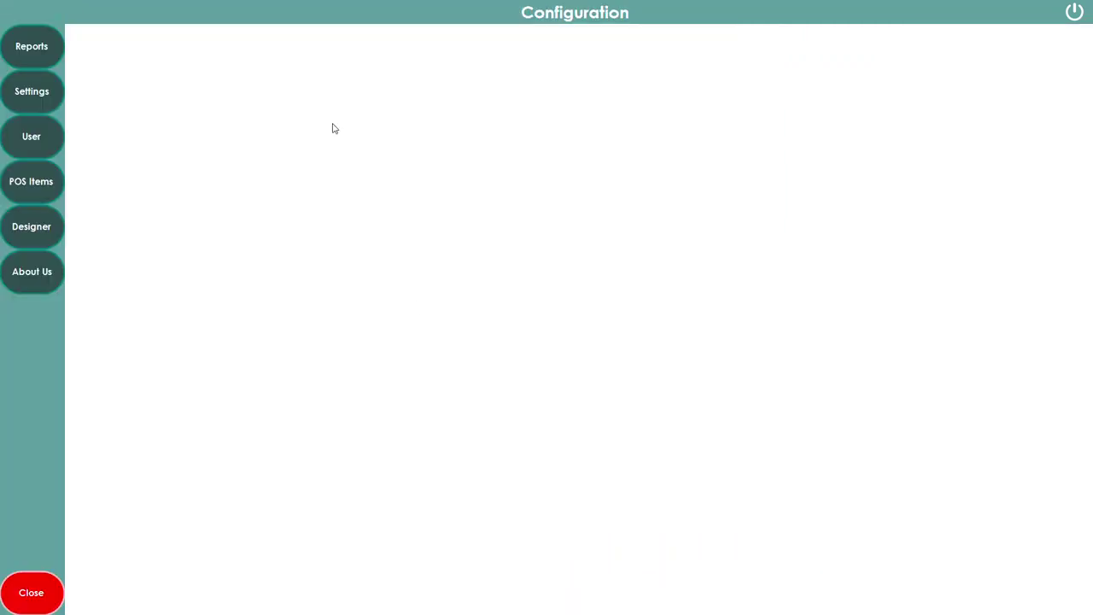
click(60, 183)
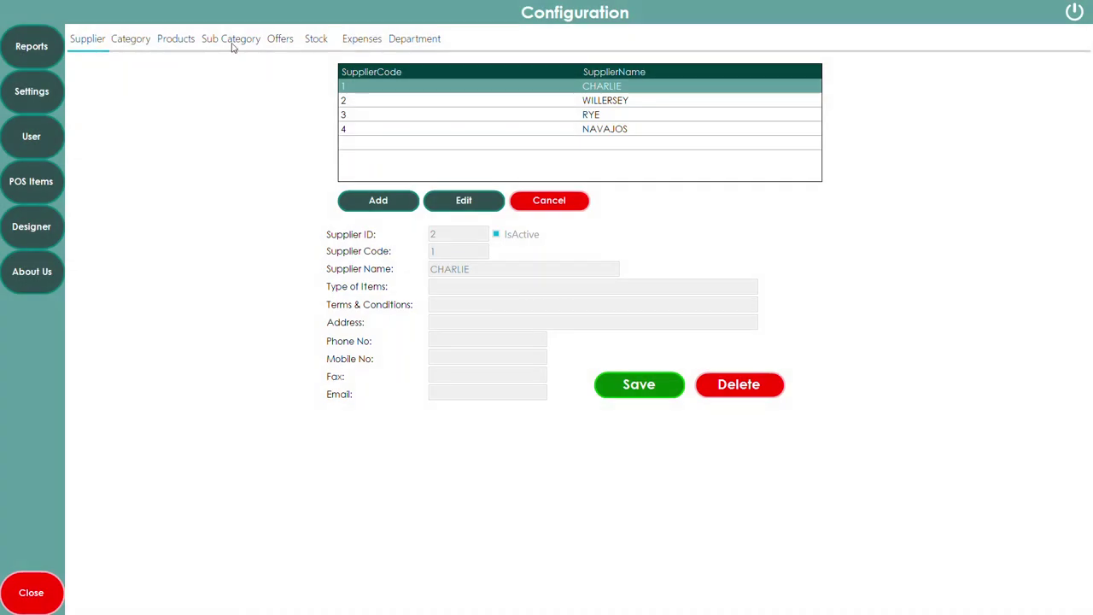
click(180, 45)
click(442, 70)
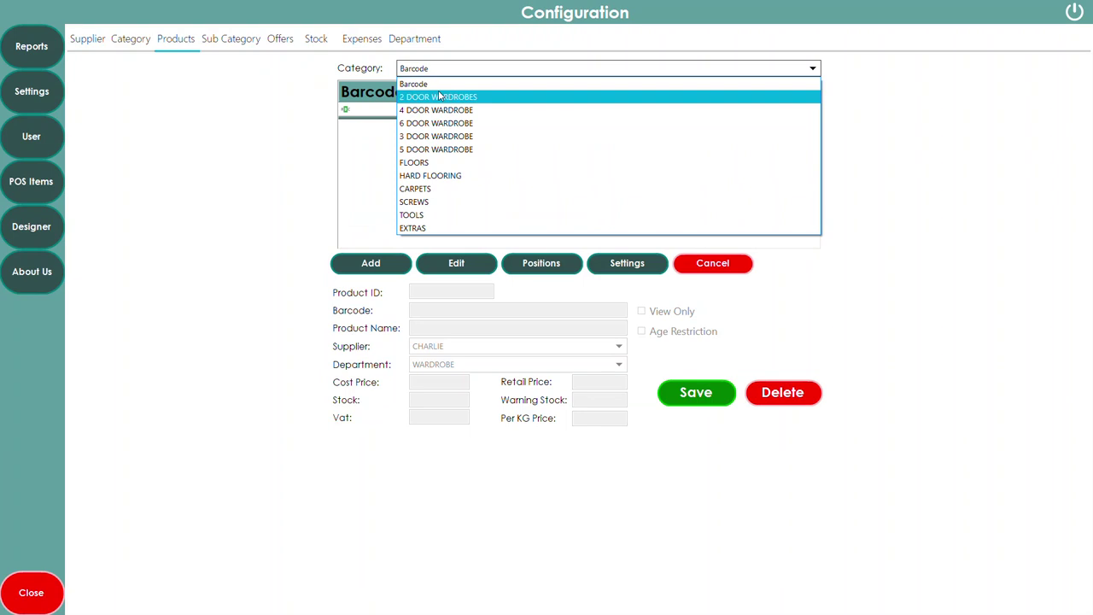
click(439, 97)
click(667, 132)
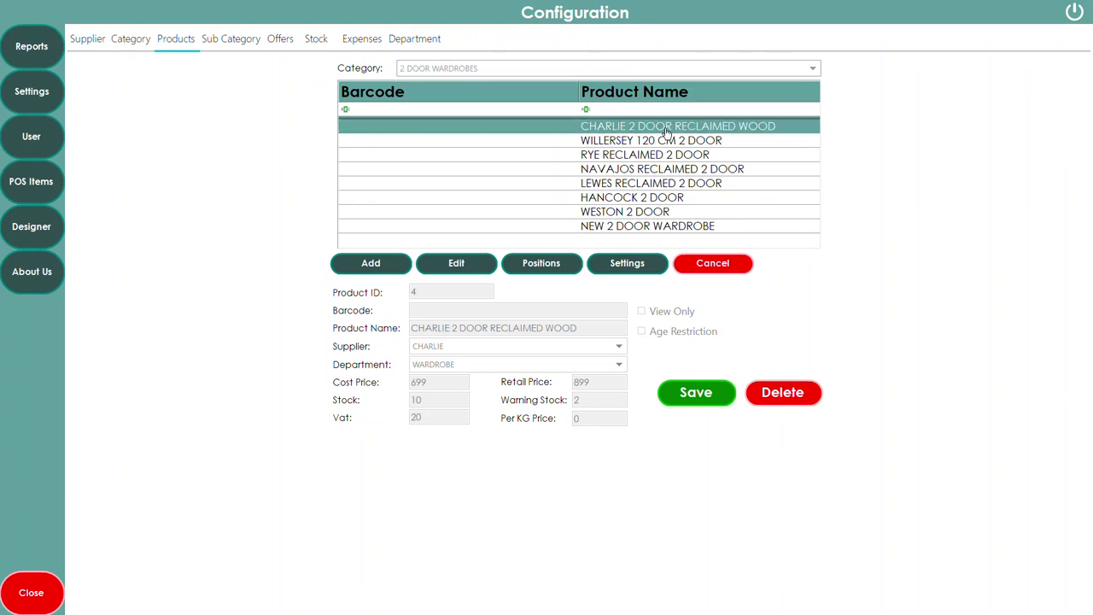
click(456, 263)
double_click(420, 382)
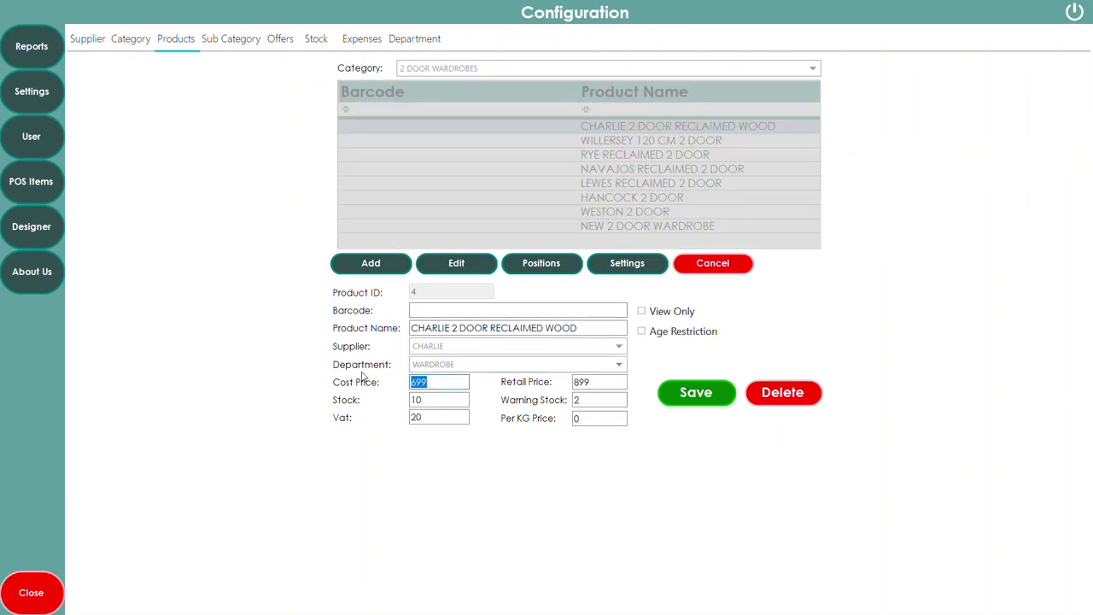
text(5.99)
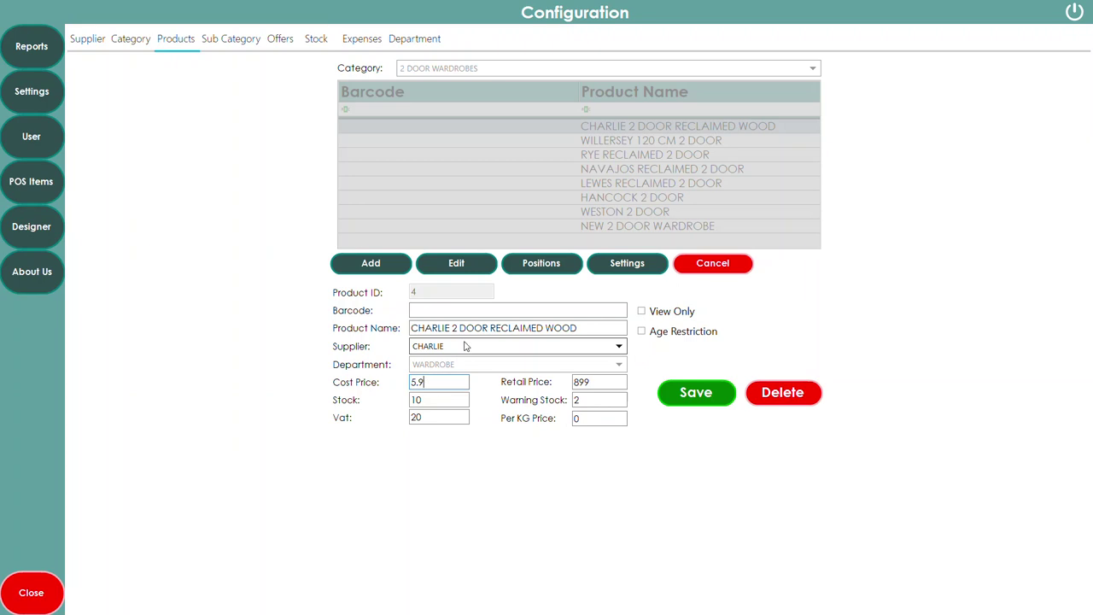
click(720, 407)
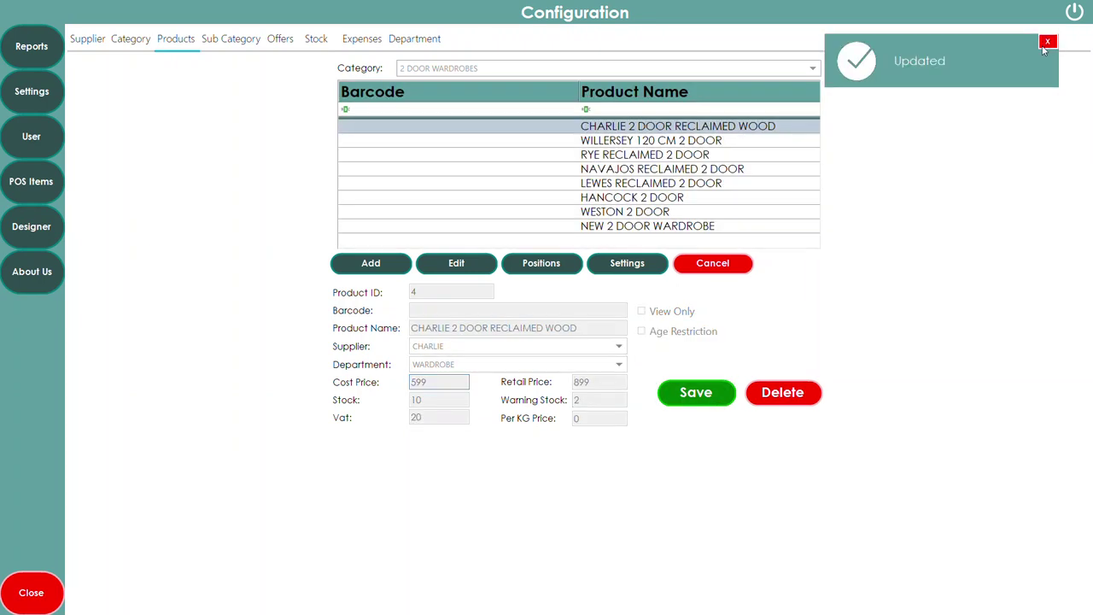